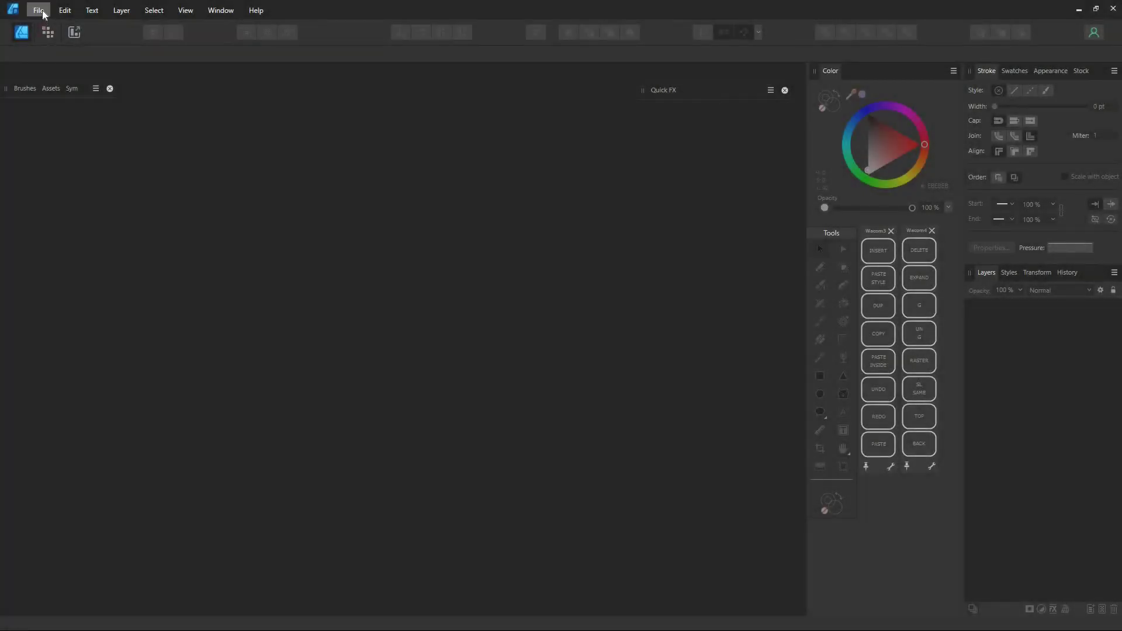
Step: Create a new A4 document, 297 × 210 mm at 300 DPI, with margins turned off
{"action": "left_click", "coordinate": [39, 10]}
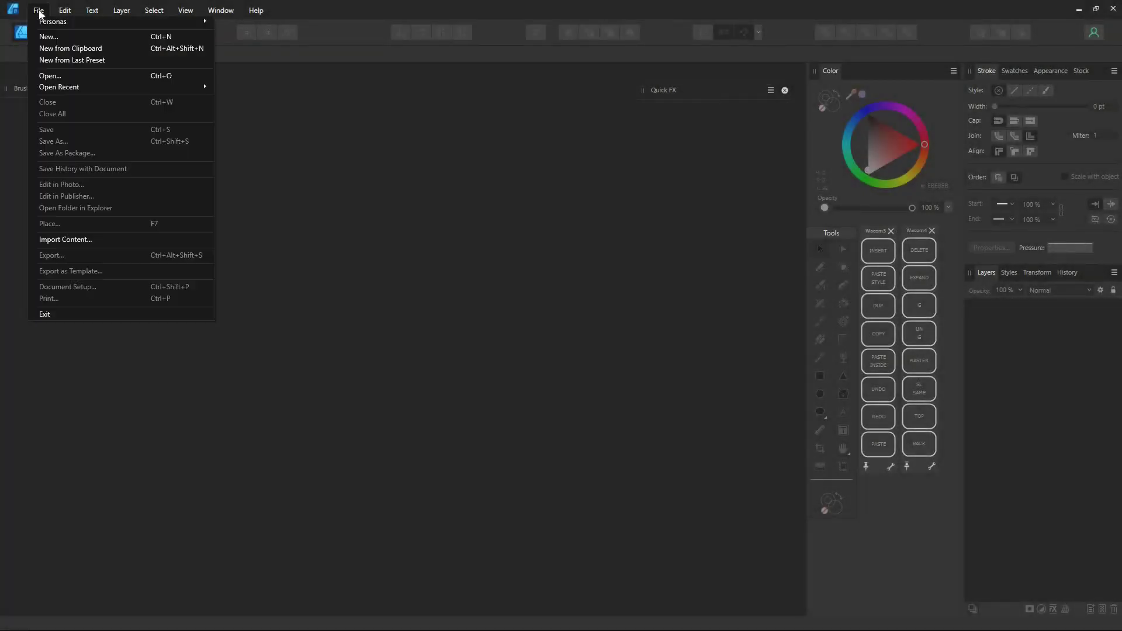
{"action": "left_click", "coordinate": [48, 39]}
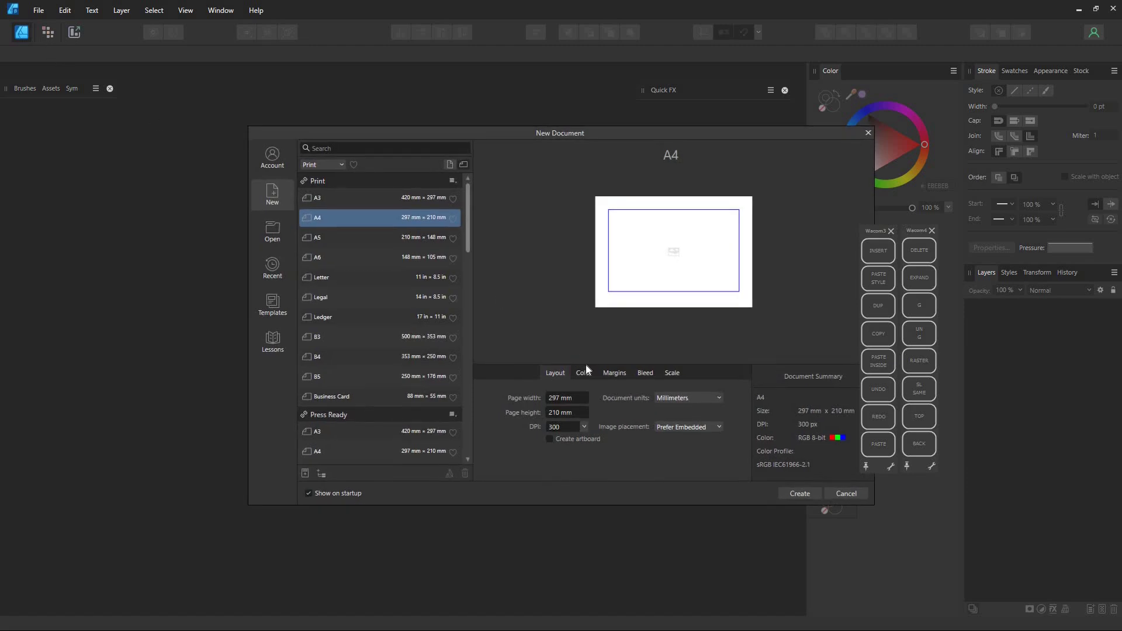
{"action": "left_click", "coordinate": [612, 377]}
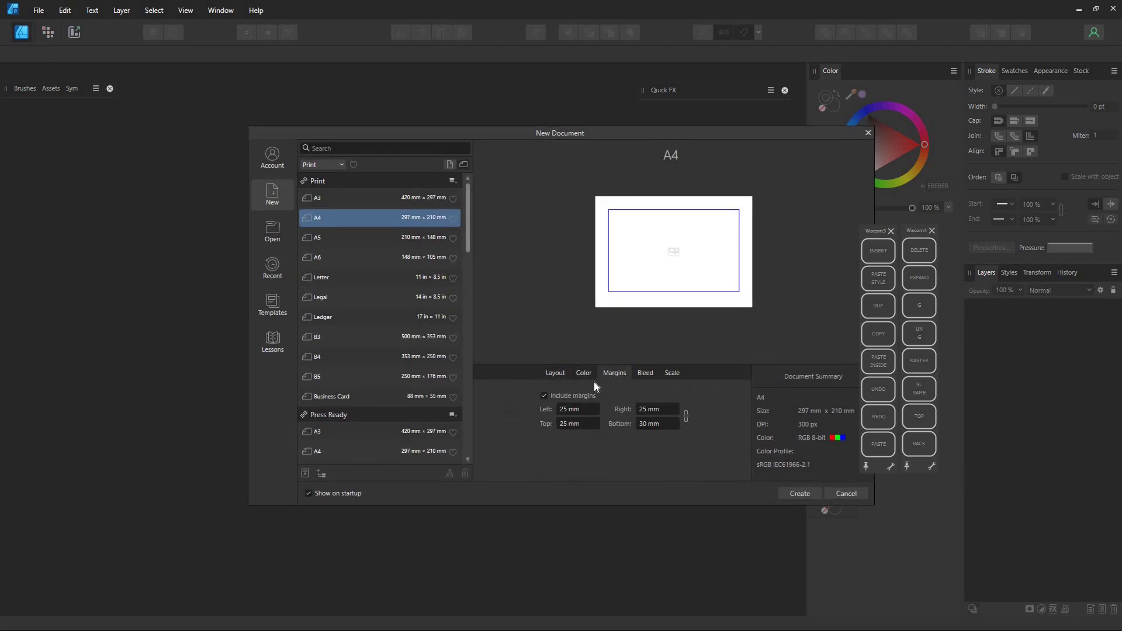
{"action": "left_click", "coordinate": [544, 397]}
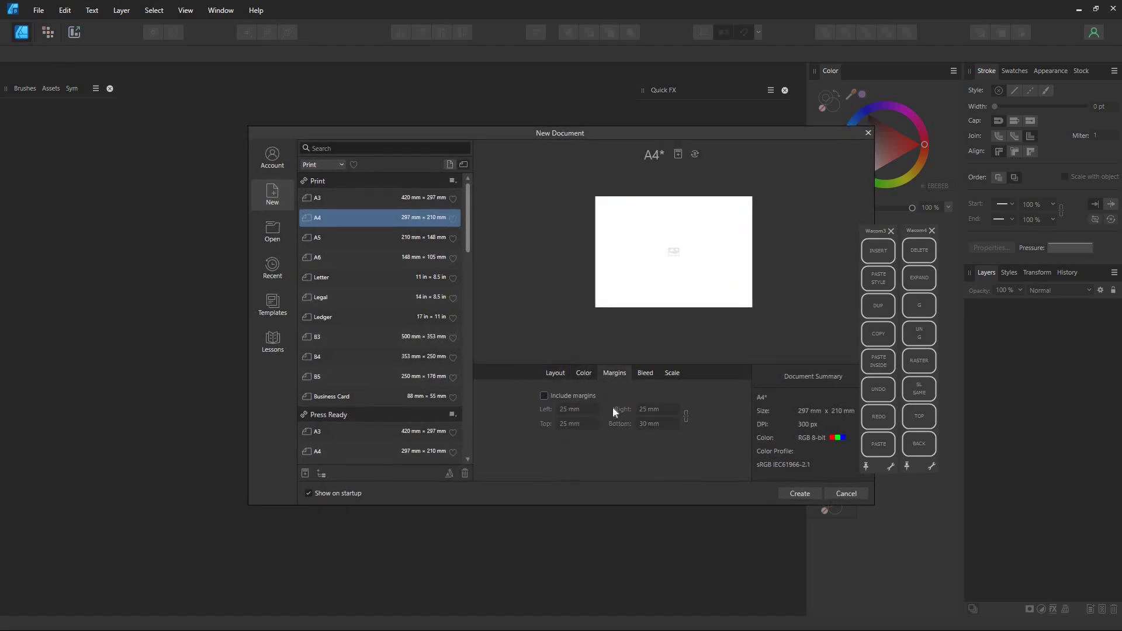
{"action": "left_click", "coordinate": [793, 494]}
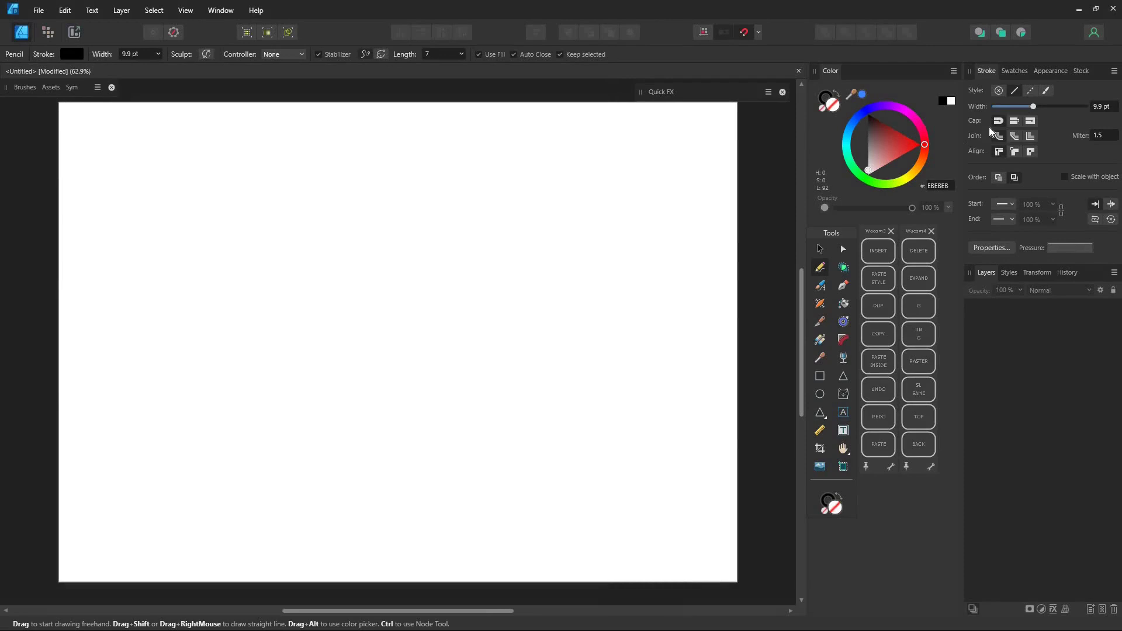
Step: Set the stroke width to 5.7 pt and draw two wavy curves, one above the other, with the Pencil tool
{"action": "left_click_drag", "start_coordinate": [1035, 109], "coordinate": [1024, 107]}
{"action": "mouse_move", "coordinate": [366, 260]}
{"action": "left_mouse_down"}
{"action": "mouse_move", "coordinate": [433, 322]}
{"action": "mouse_move", "coordinate": [503, 302]}
{"action": "mouse_move", "coordinate": [588, 244]}
{"action": "mouse_move", "coordinate": [651, 296]}
{"action": "mouse_move", "coordinate": [657, 325]}
{"action": "left_mouse_up"}
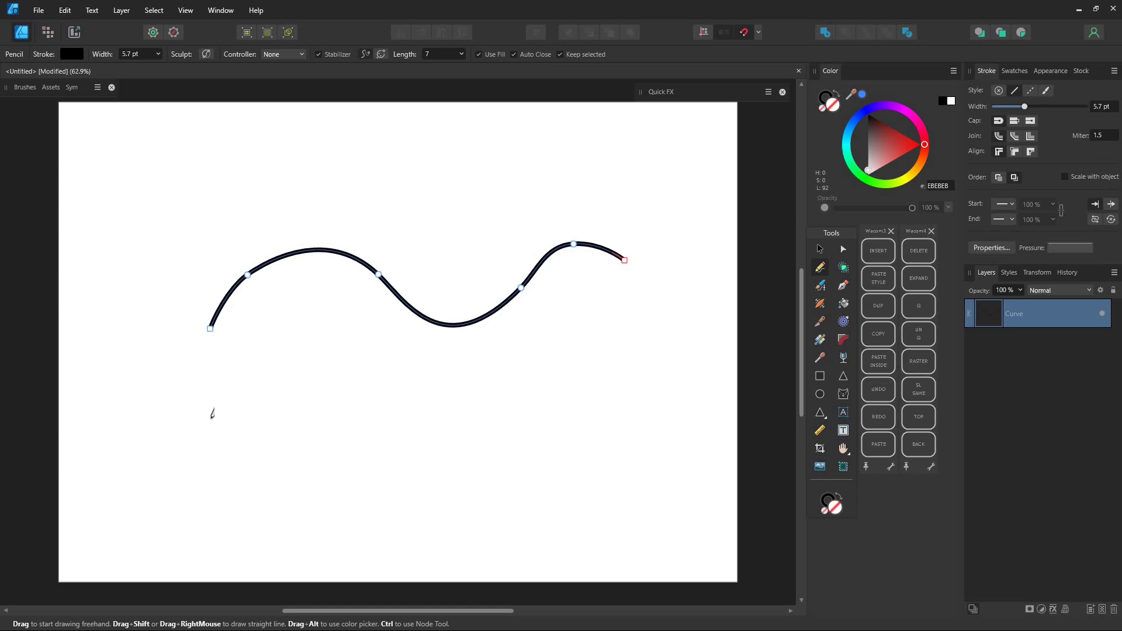
{"action": "mouse_move", "coordinate": [193, 463]}
{"action": "left_mouse_down"}
{"action": "mouse_move", "coordinate": [306, 465]}
{"action": "mouse_move", "coordinate": [458, 415]}
{"action": "mouse_move", "coordinate": [628, 397]}
{"action": "left_mouse_up"}
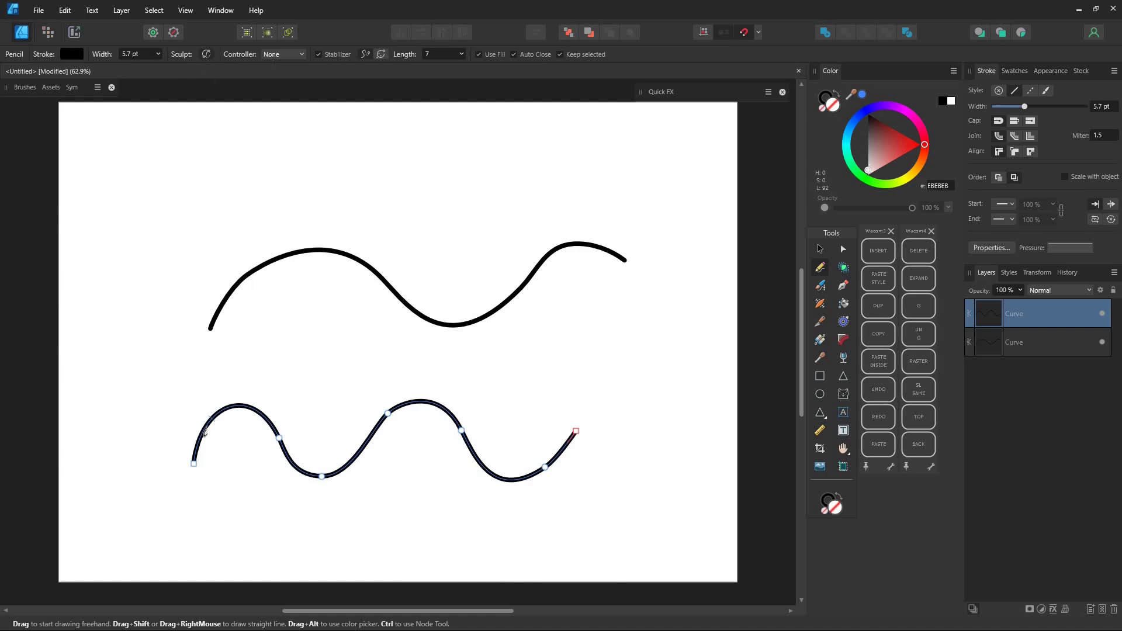
Step: Reshape the lower wavy curve by redrawing parts of it with the Pencil tool, and close it into a loop
{"action": "mouse_move", "coordinate": [197, 447]}
{"action": "left_mouse_down"}
{"action": "mouse_move", "coordinate": [374, 396]}
{"action": "mouse_move", "coordinate": [504, 470]}
{"action": "left_mouse_up"}
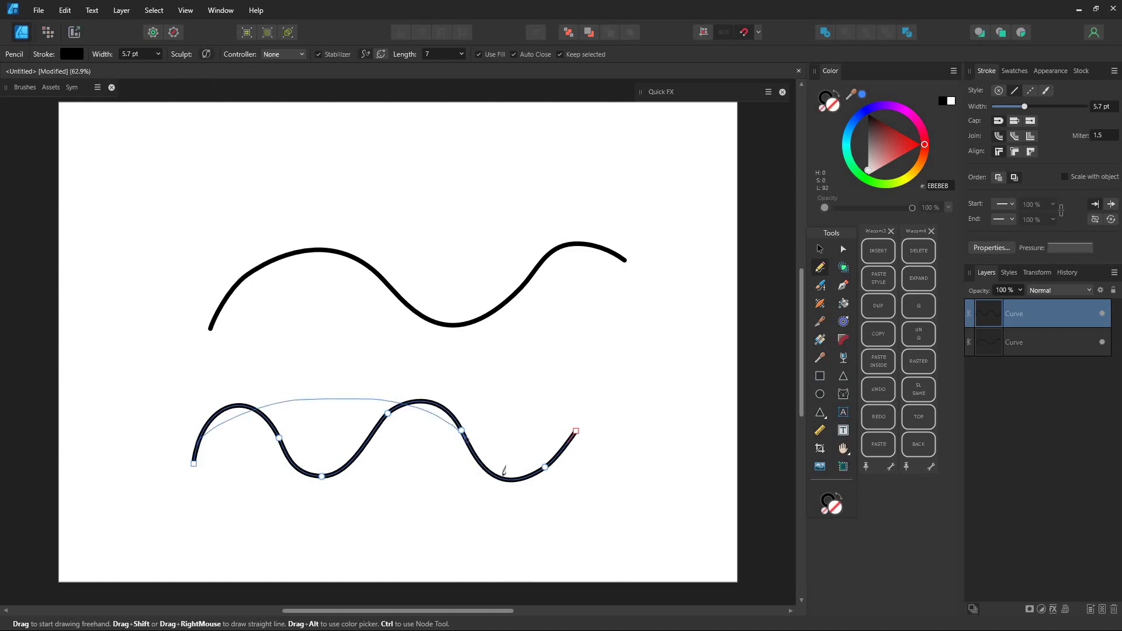
{"action": "left_click_drag", "start_coordinate": [571, 437], "coordinate": [575, 433]}
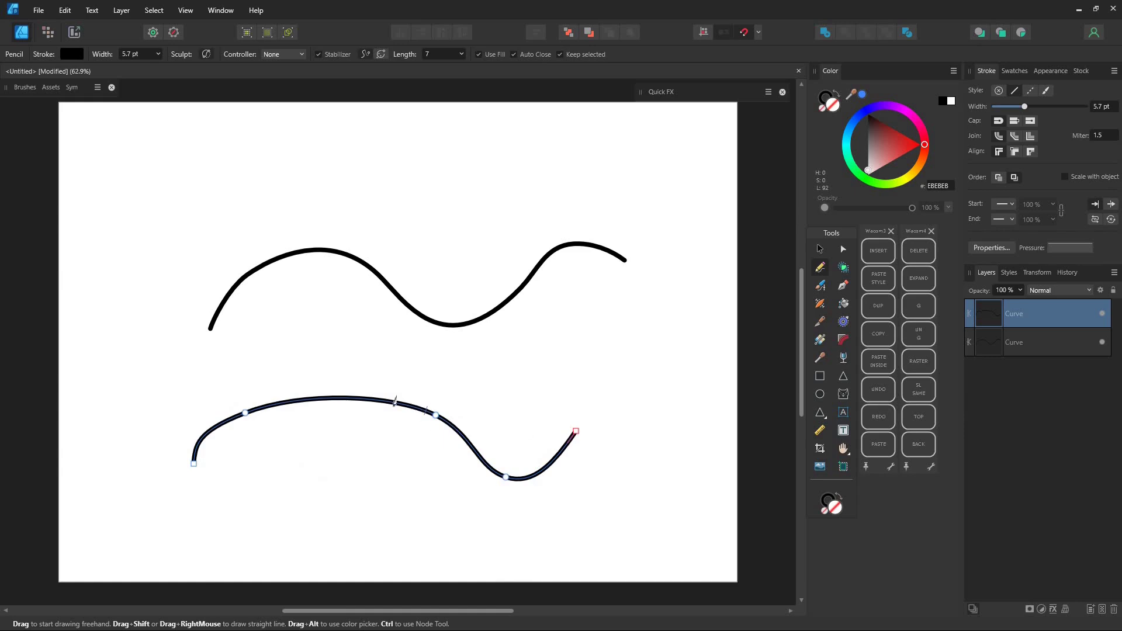
{"action": "mouse_move", "coordinate": [305, 455]}
{"action": "left_mouse_down"}
{"action": "mouse_move", "coordinate": [266, 387]}
{"action": "mouse_move", "coordinate": [216, 385]}
{"action": "mouse_move", "coordinate": [214, 421]}
{"action": "mouse_move", "coordinate": [191, 474]}
{"action": "left_mouse_up"}
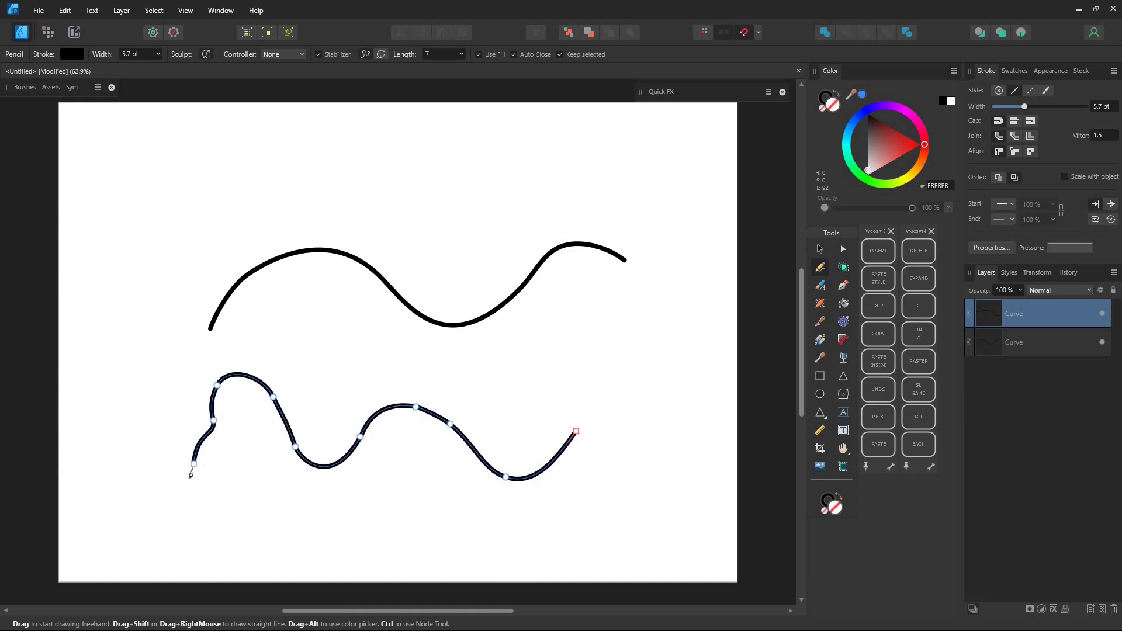
{"action": "mouse_move", "coordinate": [397, 349]}
{"action": "left_mouse_down"}
{"action": "mouse_move", "coordinate": [392, 441]}
{"action": "mouse_move", "coordinate": [370, 470]}
{"action": "left_mouse_up"}
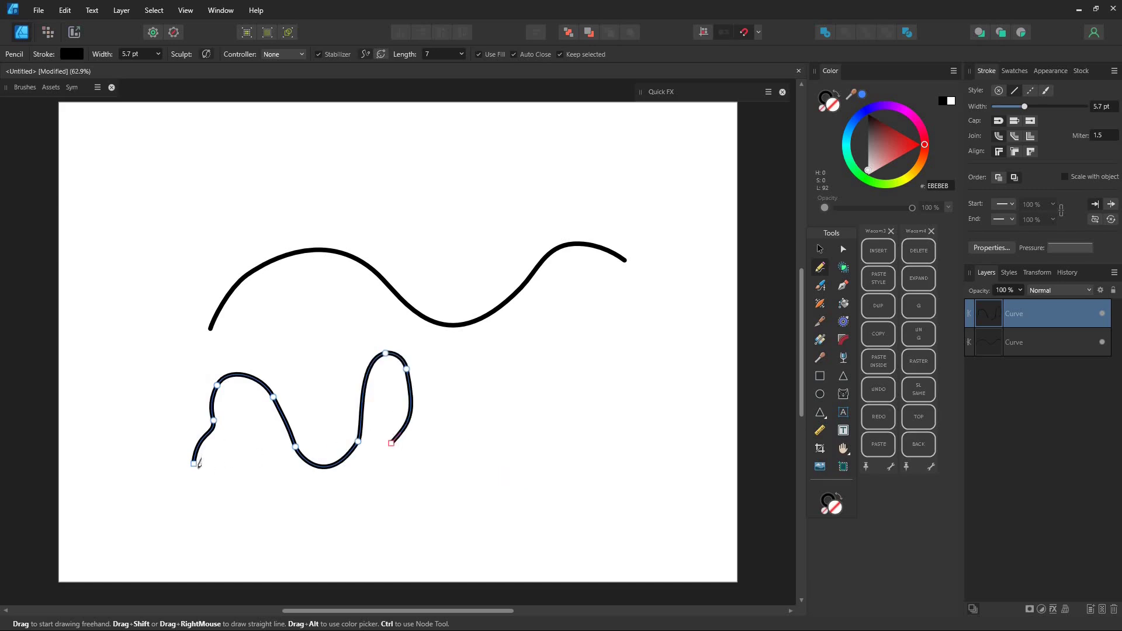
{"action": "mouse_move", "coordinate": [193, 465]}
{"action": "left_mouse_down"}
{"action": "mouse_move", "coordinate": [326, 488]}
{"action": "mouse_move", "coordinate": [379, 430]}
{"action": "left_mouse_up"}
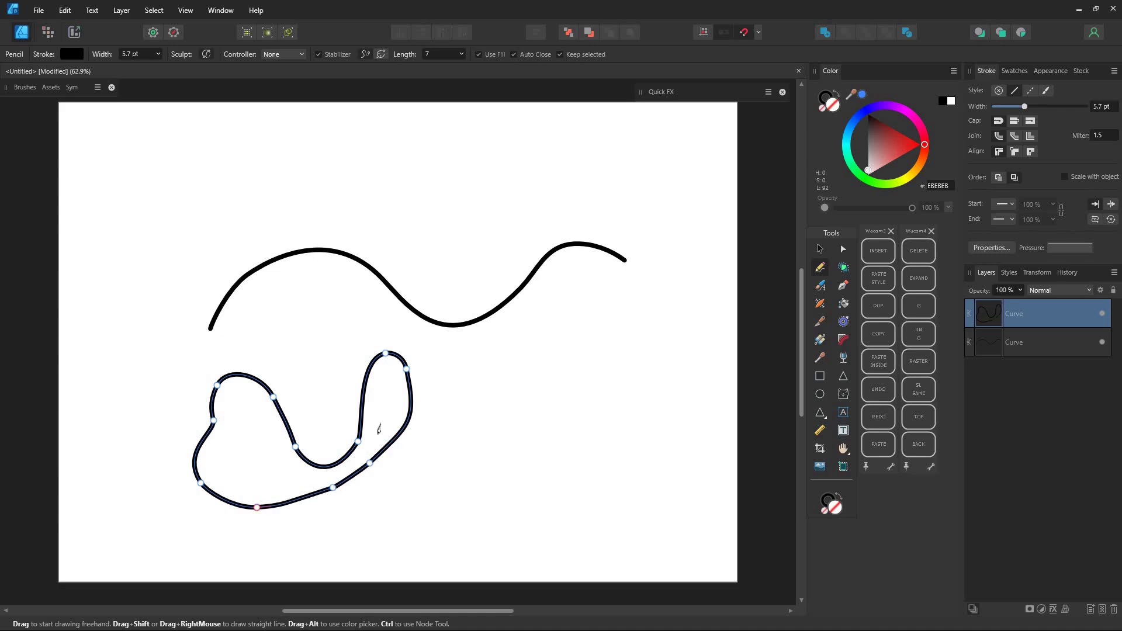
Step: Extend the upper wavy curve from its open end with the Pencil tool, looping above it back to its start
{"action": "left_click", "coordinate": [623, 259], "text": "ctrl"}
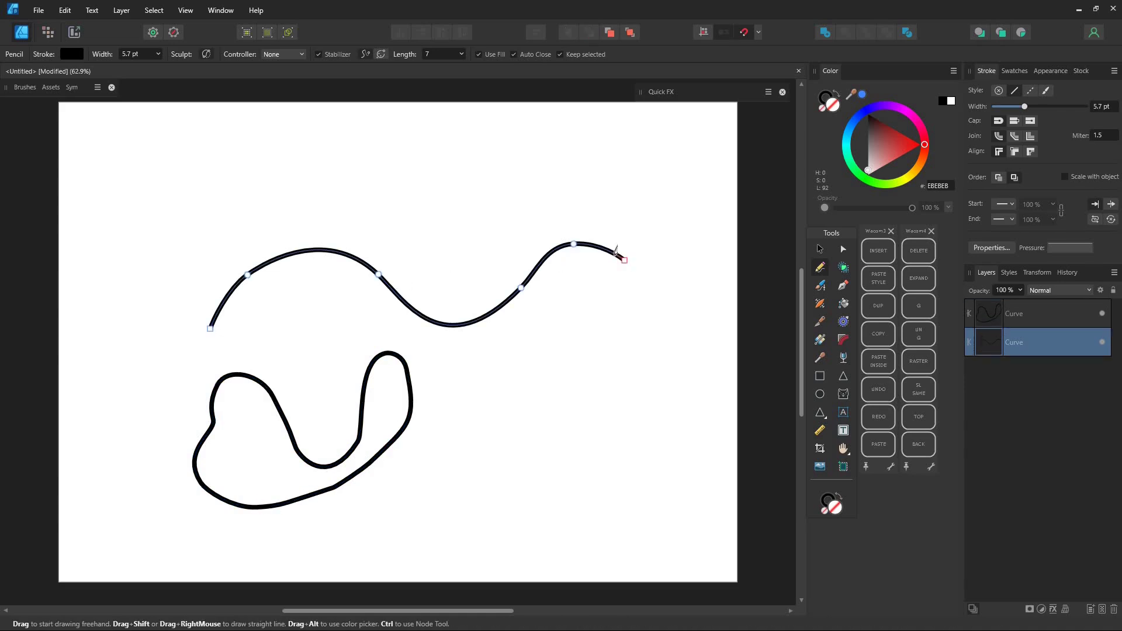
{"action": "mouse_move", "coordinate": [662, 209]}
{"action": "left_mouse_down"}
{"action": "mouse_move", "coordinate": [524, 244]}
{"action": "mouse_move", "coordinate": [380, 206]}
{"action": "mouse_move", "coordinate": [187, 238]}
{"action": "mouse_move", "coordinate": [172, 364]}
{"action": "mouse_move", "coordinate": [269, 289]}
{"action": "left_mouse_up"}
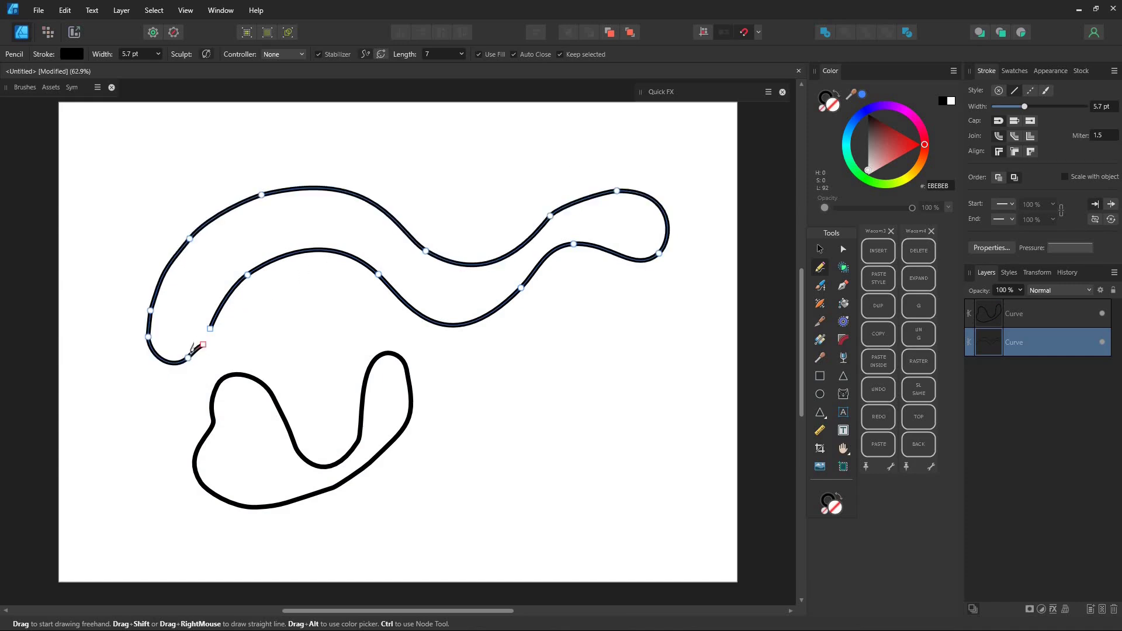
{"action": "left_click_drag", "start_coordinate": [203, 345], "coordinate": [248, 274]}
Step: Select both looped shapes on the page and delete them
{"action": "left_click", "coordinate": [820, 250]}
{"action": "mouse_move", "coordinate": [98, 543]}
{"action": "left_mouse_down"}
{"action": "mouse_move", "coordinate": [114, 510]}
{"action": "mouse_move", "coordinate": [706, 115]}
{"action": "left_mouse_up"}
{"action": "left_click", "coordinate": [912, 252]}
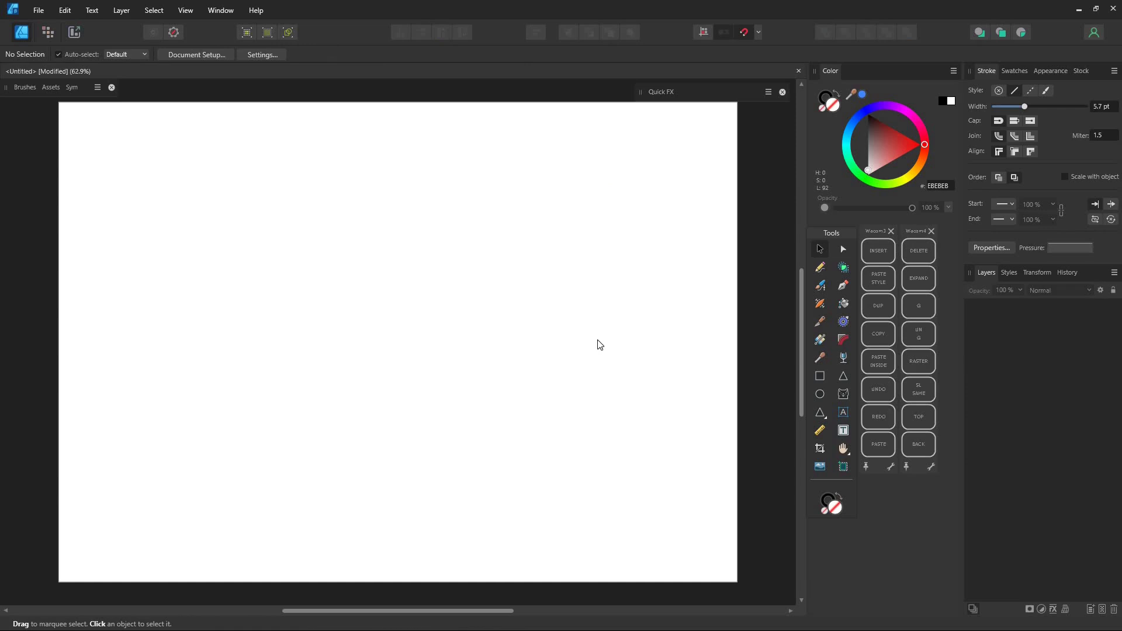
Step: Draw a straight horizontal line with the Pen tool and a wavy brush stroke below it with the Vector Brush tool
{"action": "left_click", "coordinate": [843, 288]}
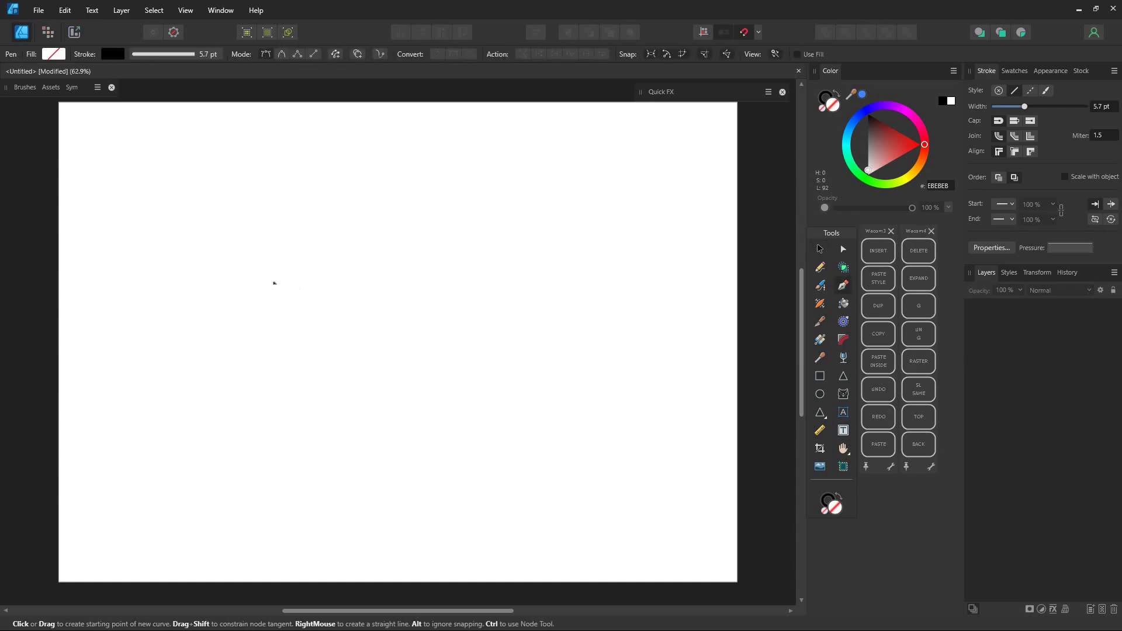
{"action": "left_click", "coordinate": [257, 271]}
{"action": "left_click", "coordinate": [544, 271]}
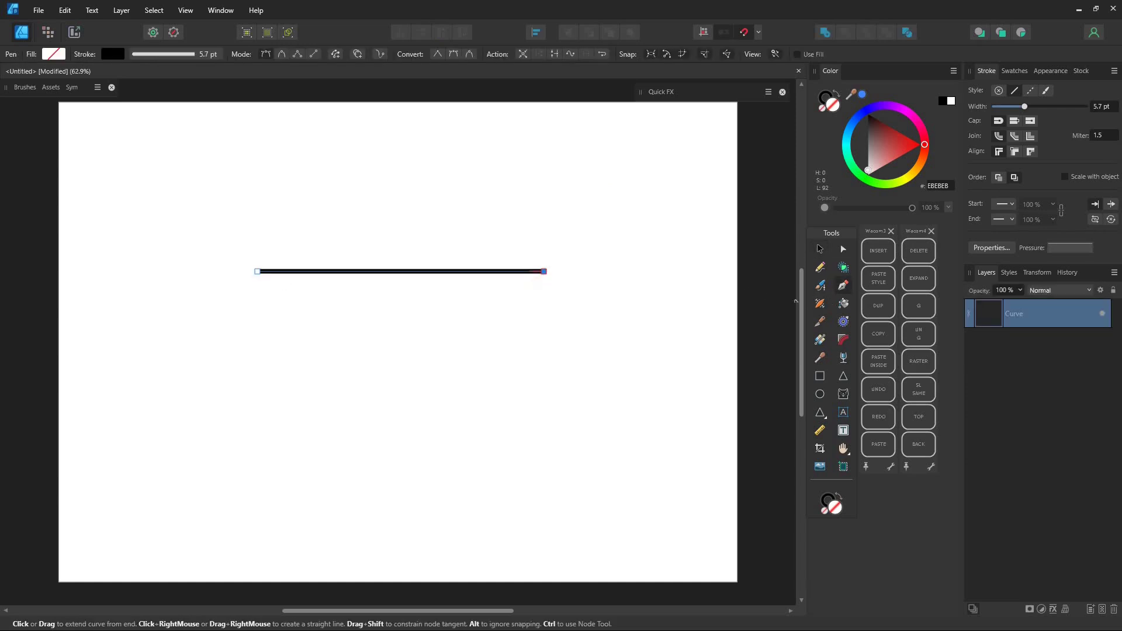
{"action": "key", "text": "Escape"}
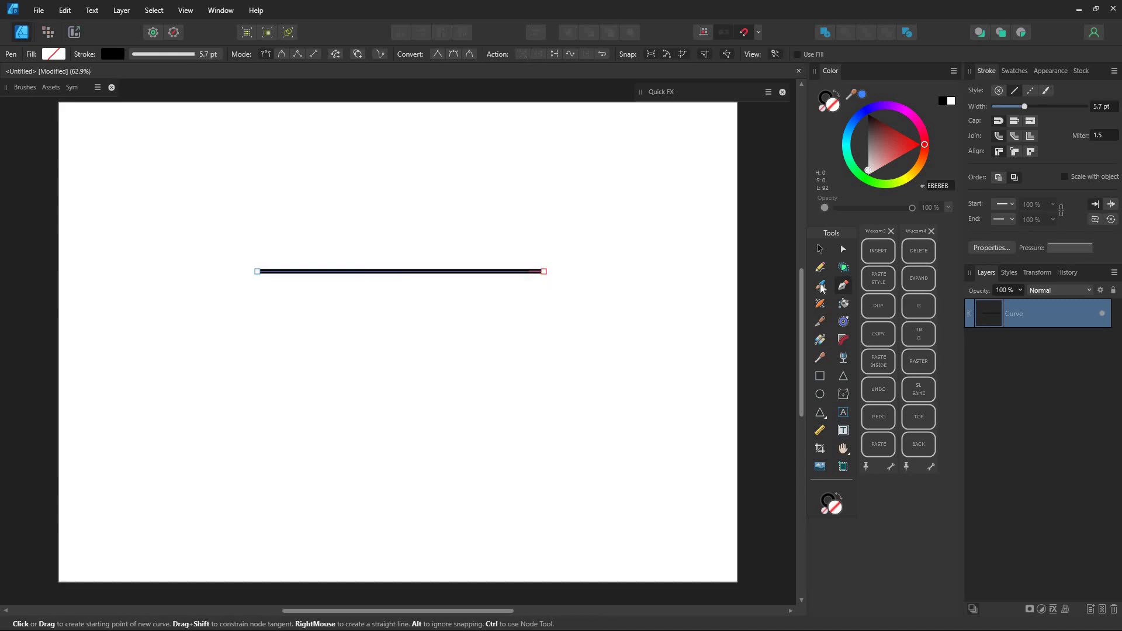
{"action": "left_click", "coordinate": [821, 287]}
{"action": "mouse_move", "coordinate": [240, 415]}
{"action": "left_mouse_down"}
{"action": "mouse_move", "coordinate": [403, 413]}
{"action": "mouse_move", "coordinate": [488, 438]}
{"action": "mouse_move", "coordinate": [550, 388]}
{"action": "left_mouse_up"}
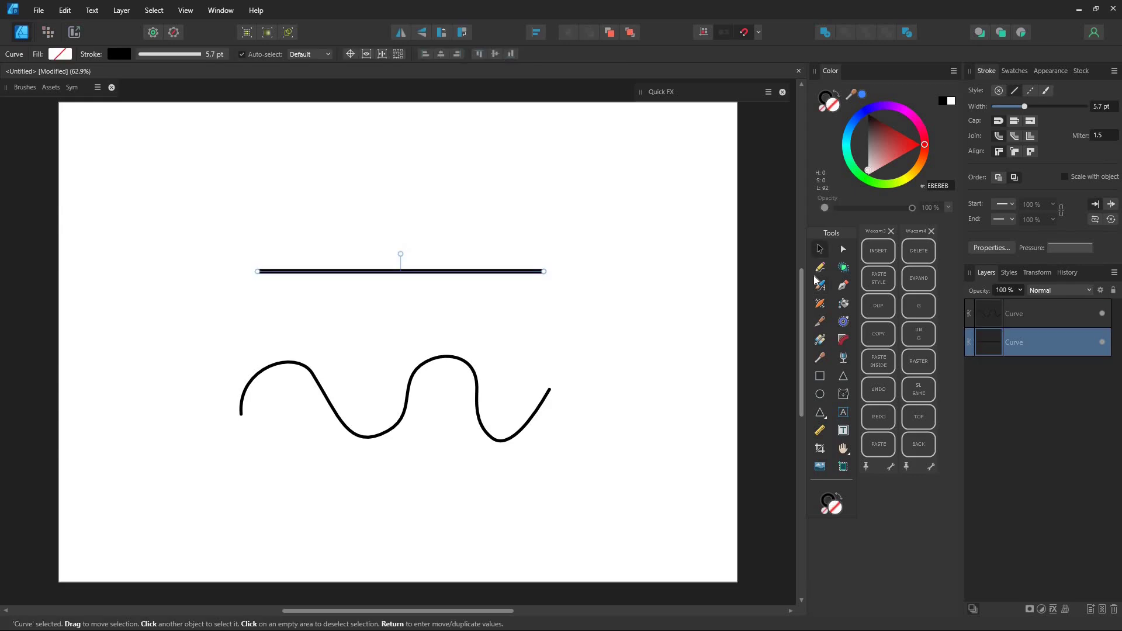
Step: Reshape the straight line and the wavy brush stroke by drawing new winding sections over them with the Pencil tool
{"action": "left_click", "coordinate": [819, 267]}
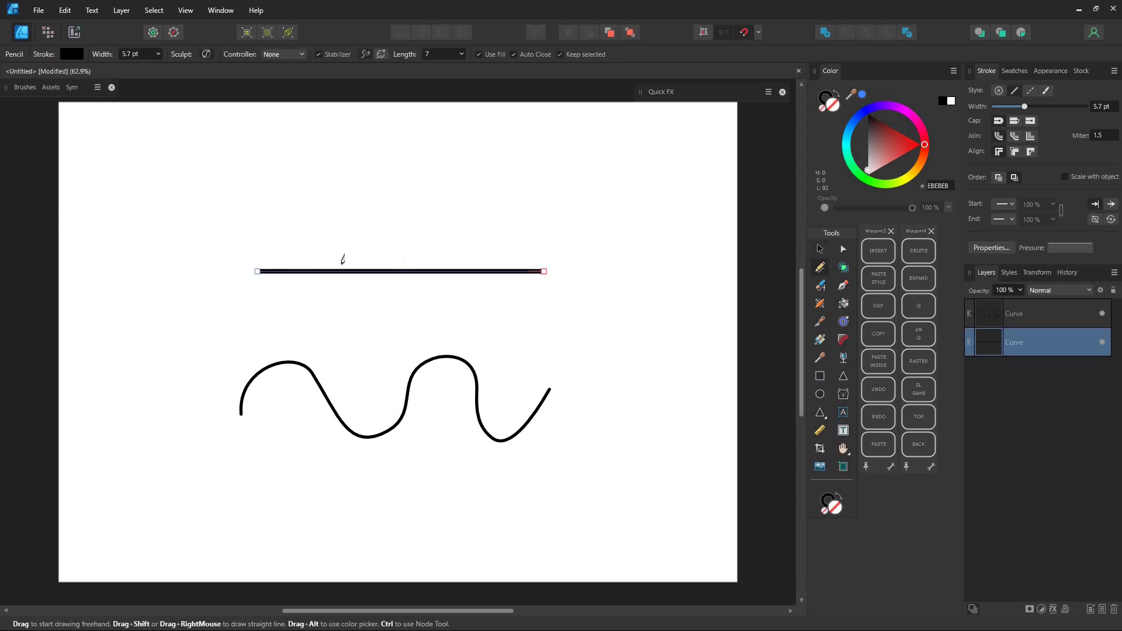
{"action": "mouse_move", "coordinate": [386, 240]}
{"action": "left_mouse_down"}
{"action": "mouse_move", "coordinate": [421, 220]}
{"action": "mouse_move", "coordinate": [470, 248]}
{"action": "mouse_move", "coordinate": [552, 260]}
{"action": "mouse_move", "coordinate": [530, 263]}
{"action": "left_mouse_up"}
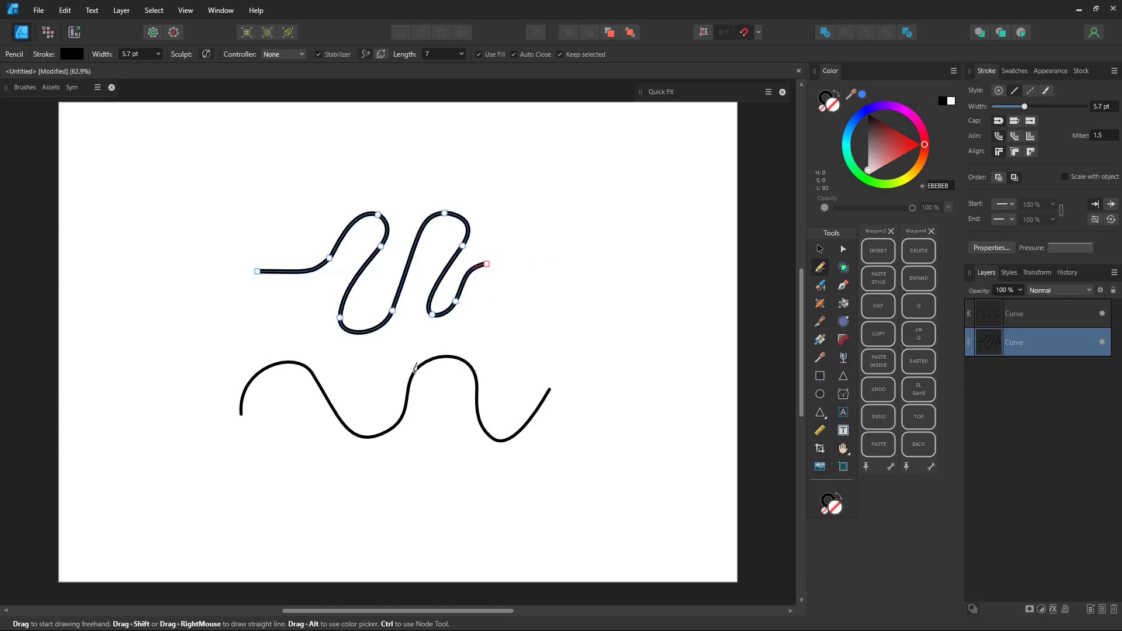
{"action": "left_click", "coordinate": [306, 365], "text": "ctrl"}
{"action": "mouse_move", "coordinate": [298, 363]}
{"action": "left_mouse_down"}
{"action": "mouse_move", "coordinate": [299, 453]}
{"action": "mouse_move", "coordinate": [328, 416]}
{"action": "mouse_move", "coordinate": [354, 437]}
{"action": "mouse_move", "coordinate": [392, 434]}
{"action": "mouse_move", "coordinate": [406, 356]}
{"action": "mouse_move", "coordinate": [418, 384]}
{"action": "left_mouse_up"}
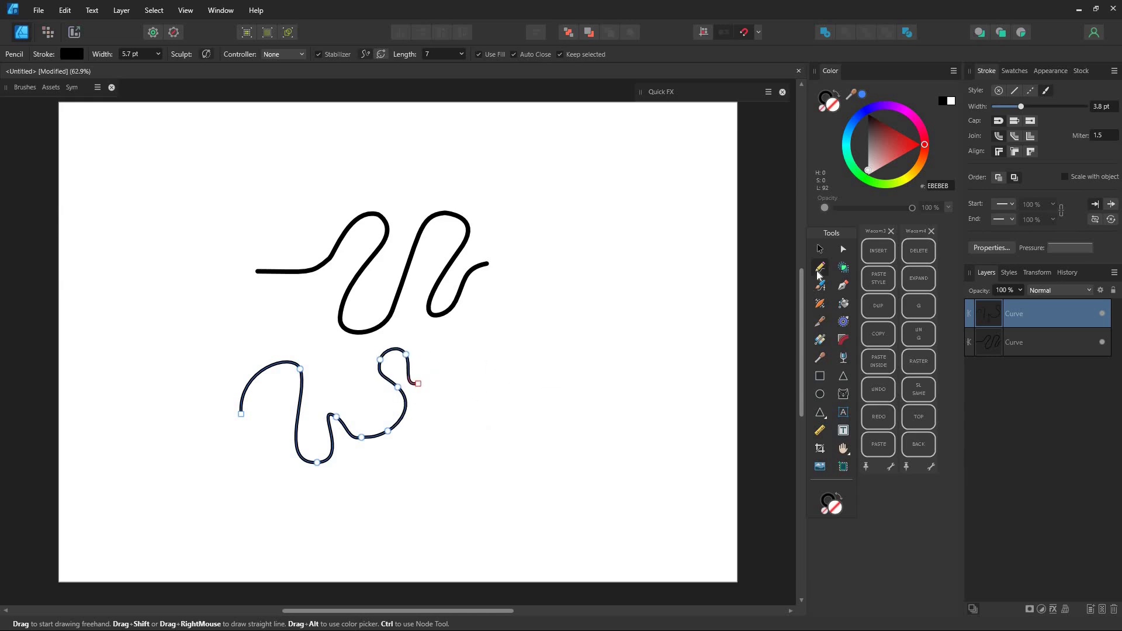
Step: Select both winding curves on the page and delete them
{"action": "left_click", "coordinate": [820, 252]}
{"action": "left_click", "coordinate": [260, 467]}
{"action": "left_click_drag", "start_coordinate": [182, 502], "coordinate": [612, 144]}
{"action": "left_click", "coordinate": [909, 258]}
Step: Draw two wavy curves, one above the other, with the Pencil tool
{"action": "key", "text": "n"}
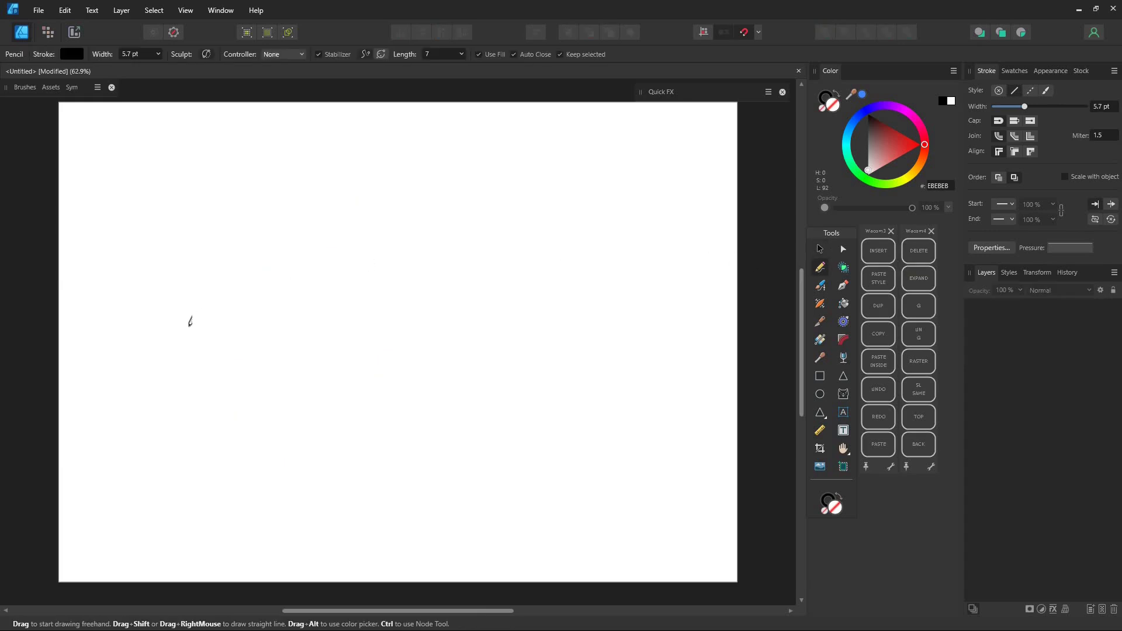
{"action": "mouse_move", "coordinate": [185, 334]}
{"action": "left_mouse_down"}
{"action": "mouse_move", "coordinate": [324, 343]}
{"action": "mouse_move", "coordinate": [582, 248]}
{"action": "left_mouse_up"}
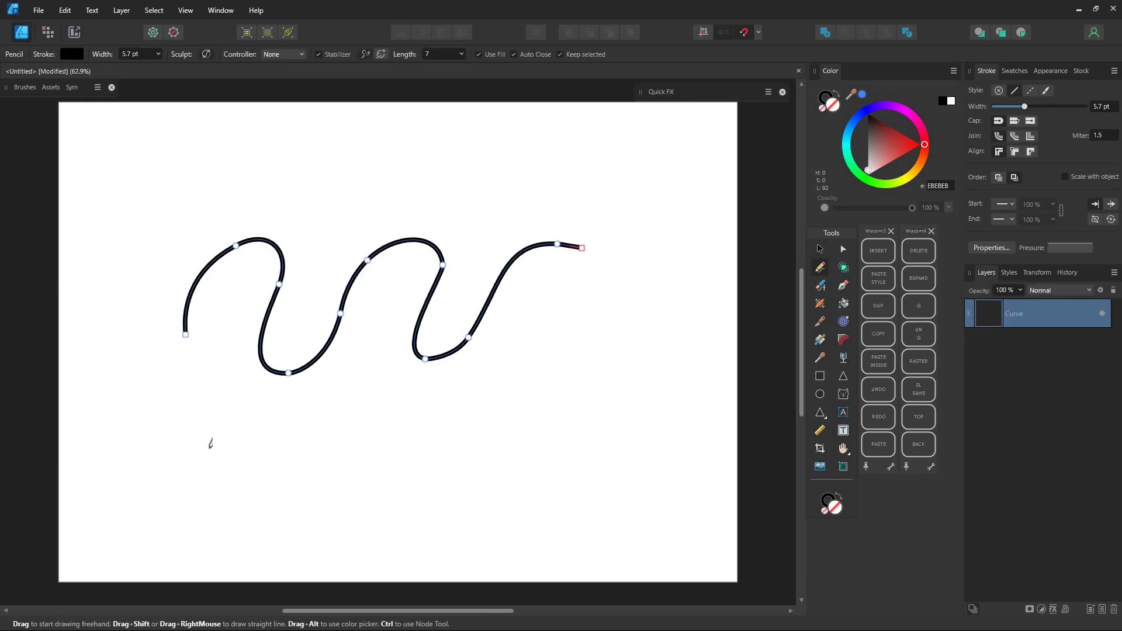
{"action": "mouse_move", "coordinate": [178, 488]}
{"action": "left_mouse_down"}
{"action": "mouse_move", "coordinate": [245, 403]}
{"action": "mouse_move", "coordinate": [353, 489]}
{"action": "mouse_move", "coordinate": [542, 437]}
{"action": "left_mouse_up"}
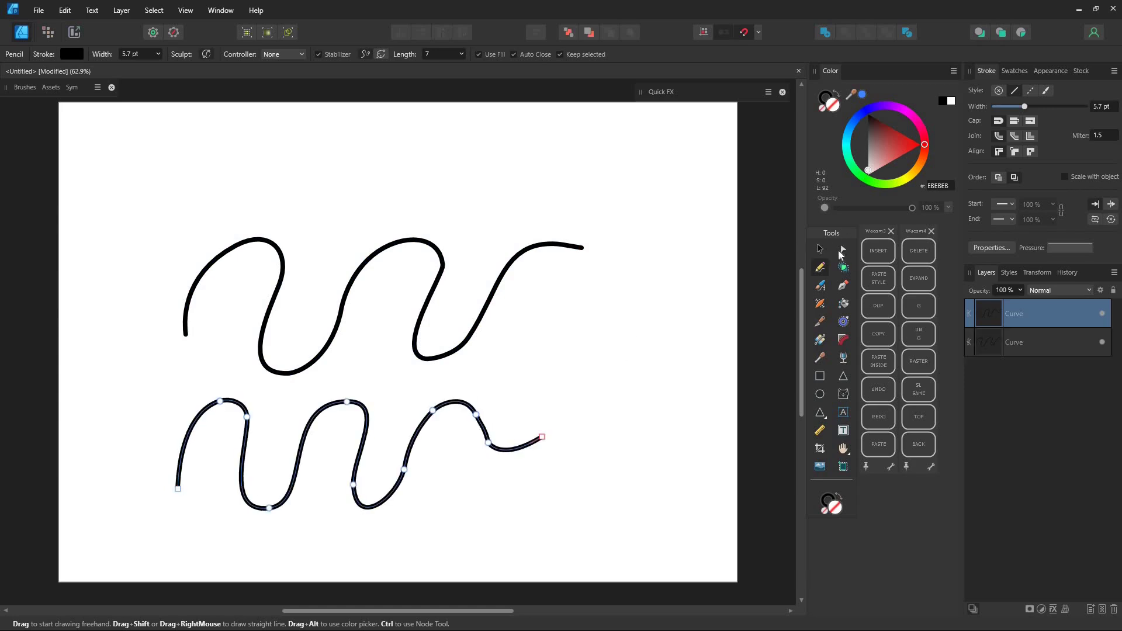
Step: Examine the nodes of both wavy curves with the Node tool, selecting a node and groups of nodes to show their handles
{"action": "left_click", "coordinate": [842, 251]}
{"action": "left_click", "coordinate": [500, 279]}
{"action": "left_click", "coordinate": [449, 403]}
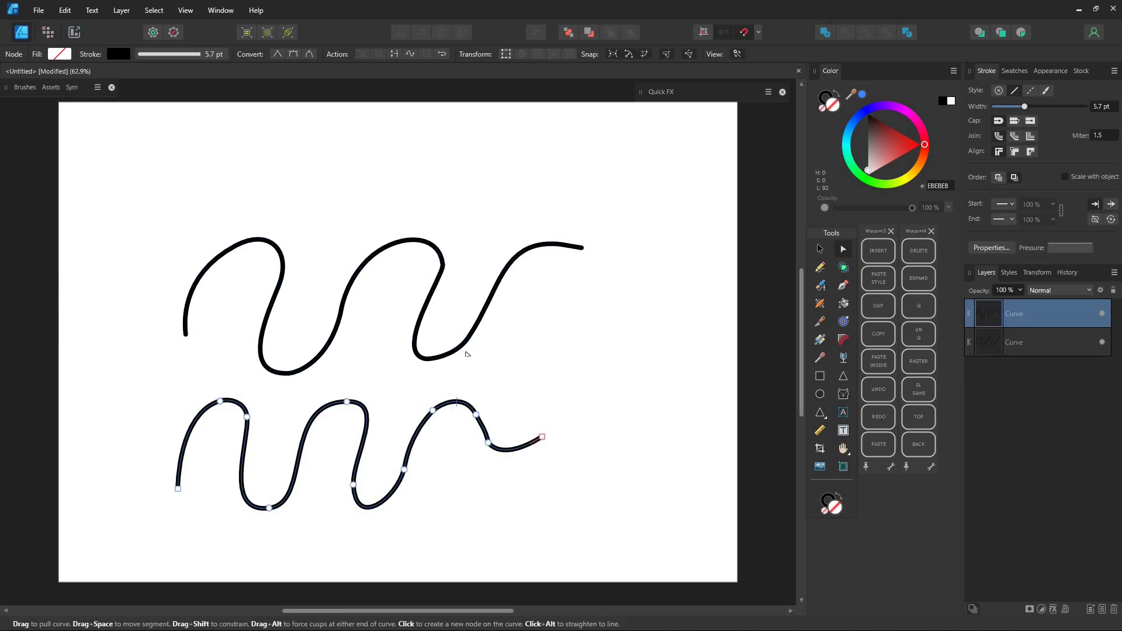
{"action": "left_click", "coordinate": [461, 348]}
{"action": "left_click", "coordinate": [468, 338]}
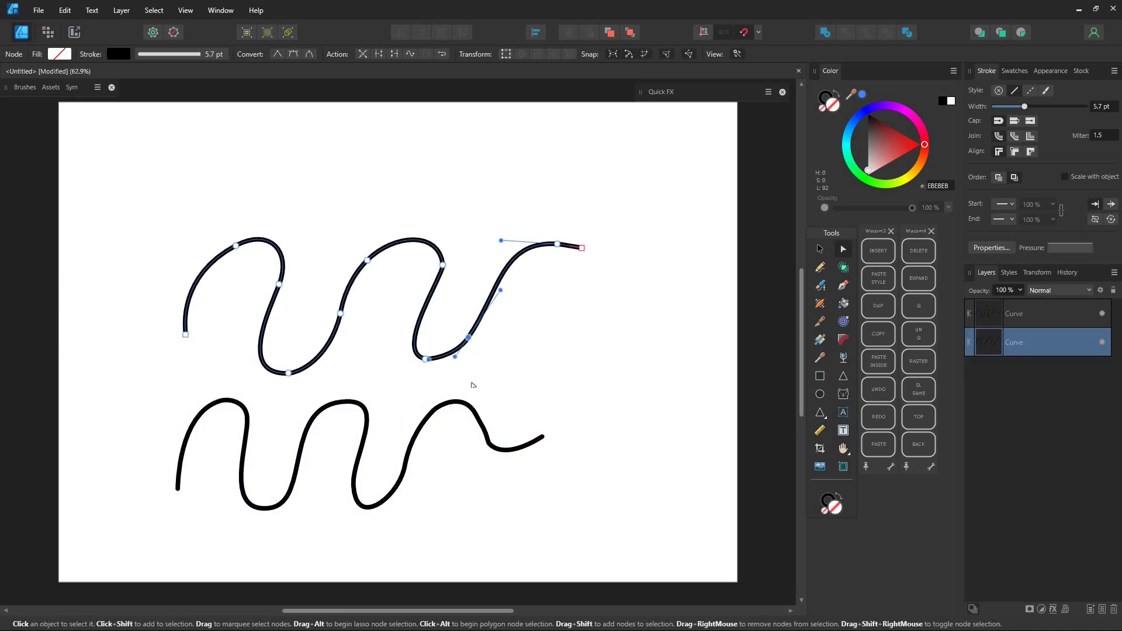
{"action": "left_click", "coordinate": [485, 379]}
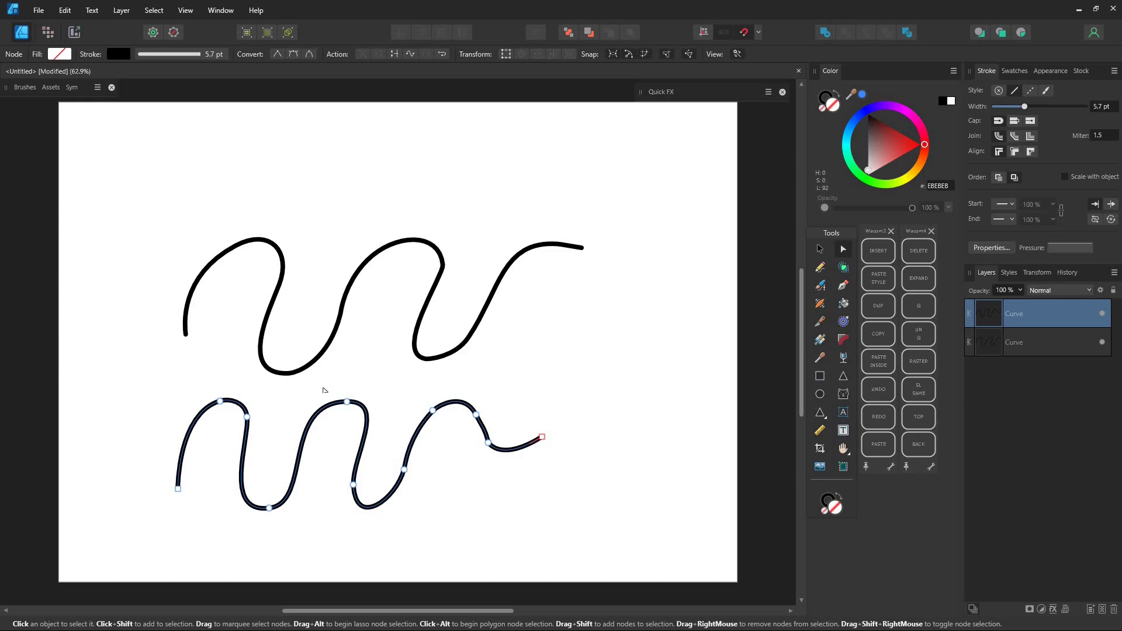
{"action": "left_click_drag", "start_coordinate": [324, 390], "coordinate": [465, 420]}
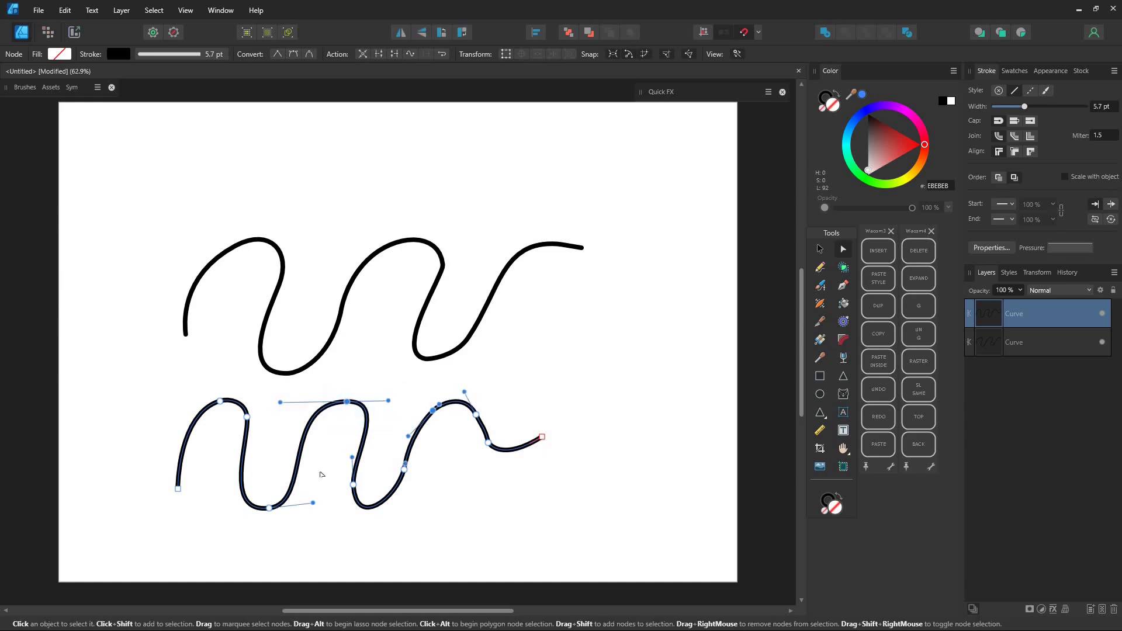
{"action": "mouse_move", "coordinate": [320, 473]}
{"action": "left_mouse_down"}
{"action": "mouse_move", "coordinate": [435, 385]}
{"action": "mouse_move", "coordinate": [473, 383]}
{"action": "left_mouse_up"}
Step: Straighten the curved segments of the upper wavy curve into straight lines with the Node tool
{"action": "left_click", "coordinate": [370, 263]}
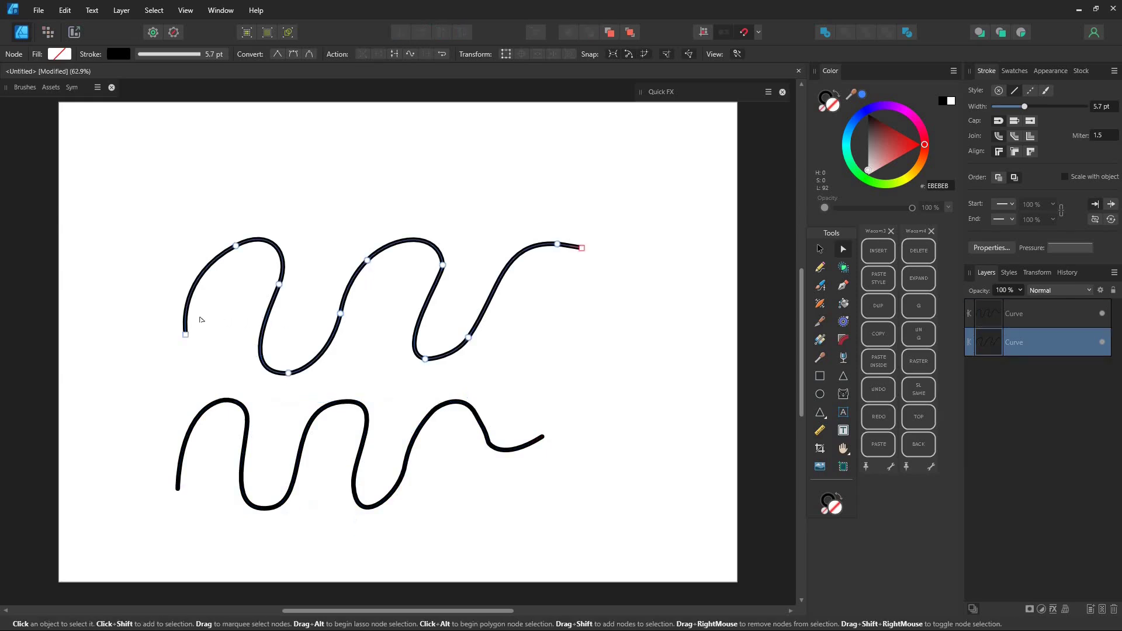
{"action": "left_click", "coordinate": [199, 279], "text": "alt"}
{"action": "left_click", "coordinate": [275, 252], "text": "alt"}
{"action": "left_click", "coordinate": [266, 327], "text": "alt"}
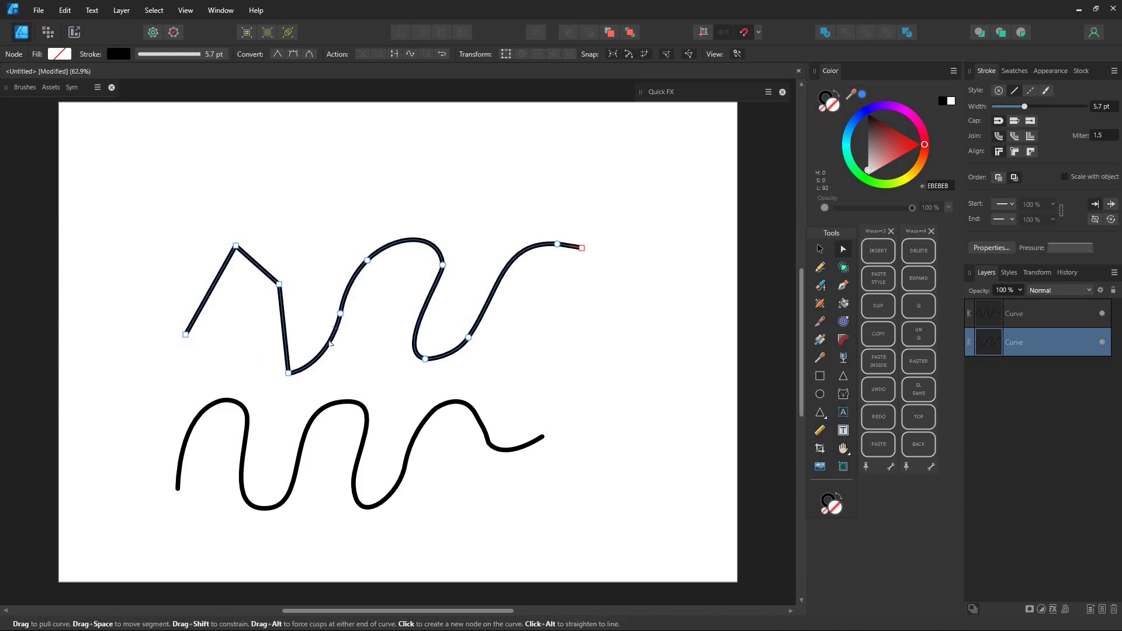
{"action": "left_click", "coordinate": [329, 343], "text": "alt"}
{"action": "left_click", "coordinate": [351, 290], "text": "alt"}
{"action": "left_click", "coordinate": [411, 244], "text": "alt"}
{"action": "left_click", "coordinate": [436, 313], "text": "alt"}
{"action": "left_click", "coordinate": [457, 356], "text": "alt"}
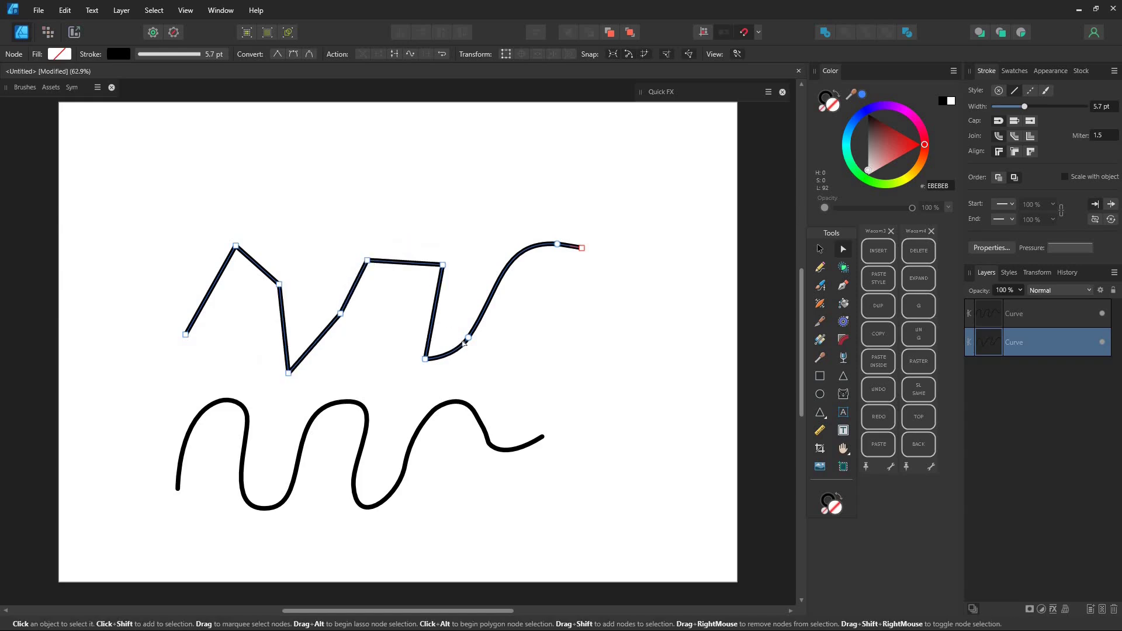
{"action": "left_click", "coordinate": [549, 259], "text": "alt"}
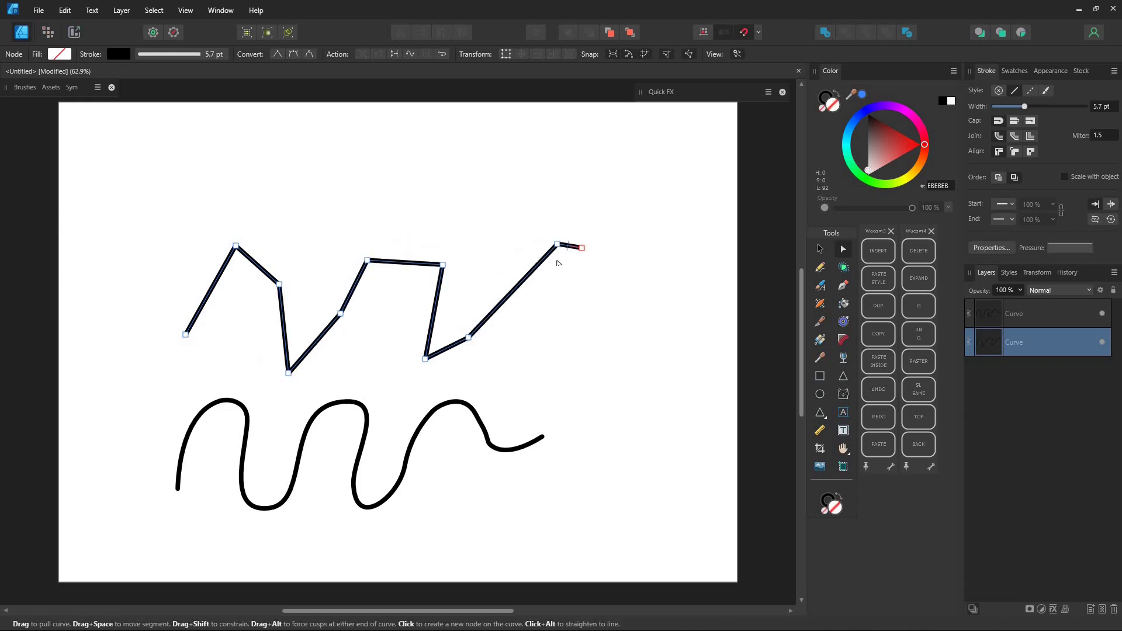
Step: Delete every other straight segment of the upper zigzag line and its short end piece with the Node tool
{"action": "left_click", "coordinate": [395, 270], "text": "ctrl"}
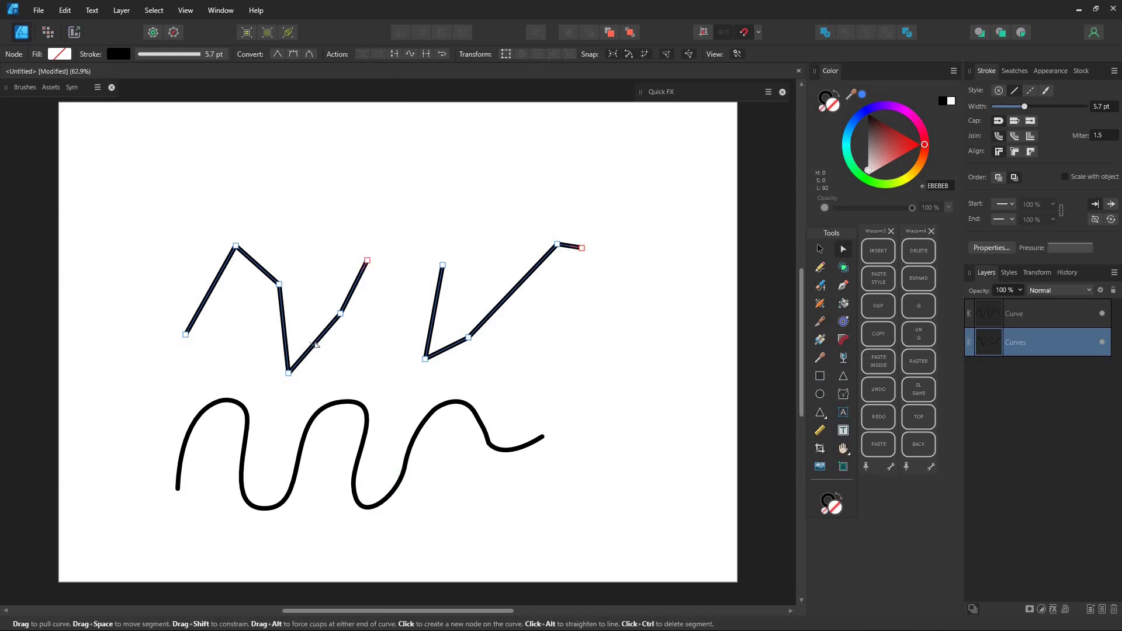
{"action": "left_click", "coordinate": [315, 342], "text": "ctrl"}
{"action": "left_click", "coordinate": [257, 265], "text": "ctrl"}
{"action": "left_click", "coordinate": [457, 342], "text": "ctrl"}
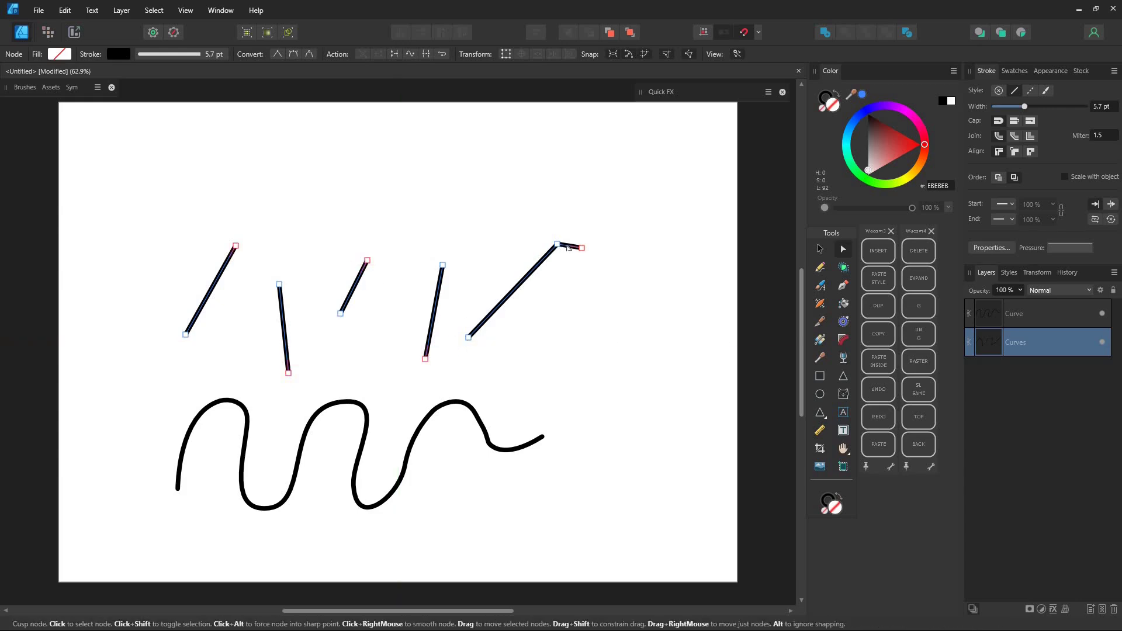
{"action": "left_click", "coordinate": [570, 246], "text": "ctrl"}
Step: Select all the lines and curves on the page and delete them
{"action": "left_click", "coordinate": [820, 249]}
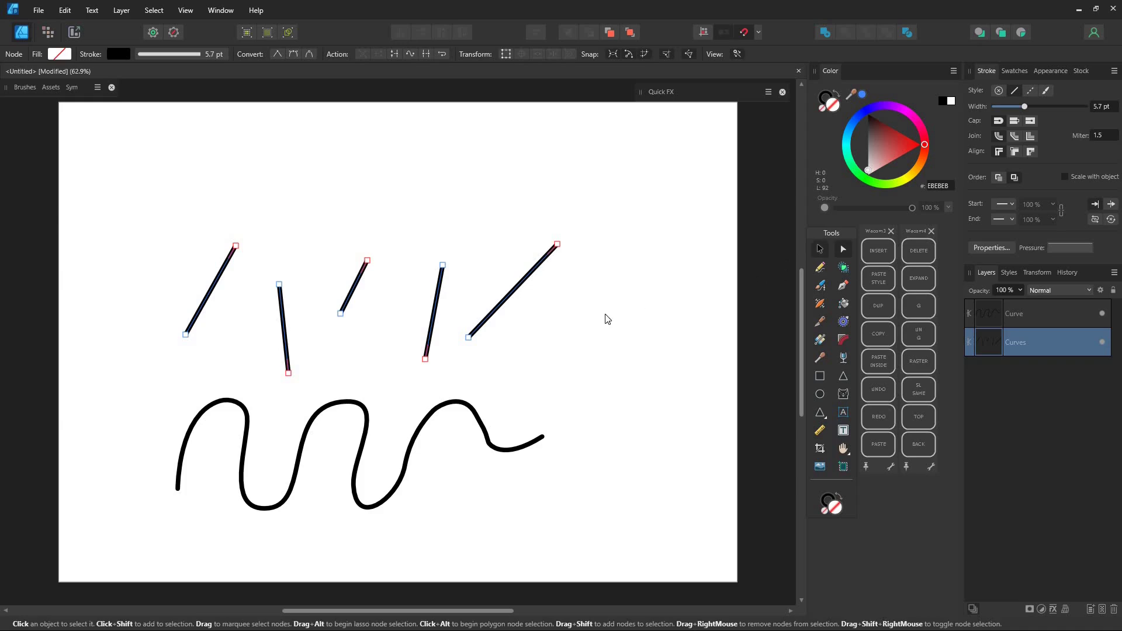
{"action": "left_click", "coordinate": [420, 427]}
{"action": "left_click", "coordinate": [153, 532]}
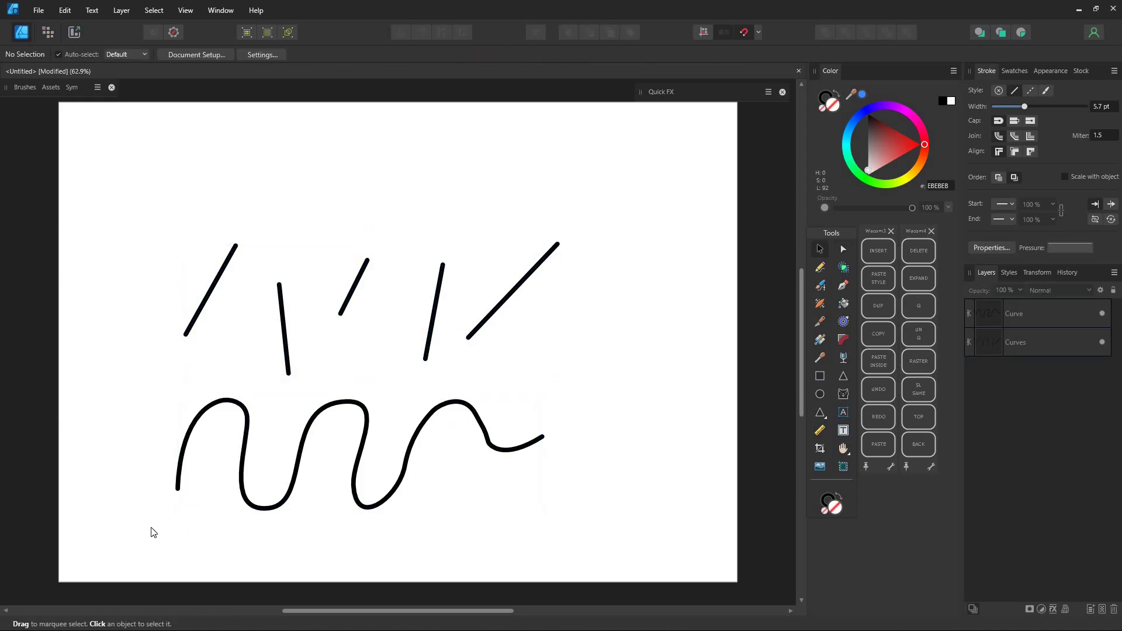
{"action": "key", "text": "ctrl+a"}
{"action": "left_click", "coordinate": [909, 260]}
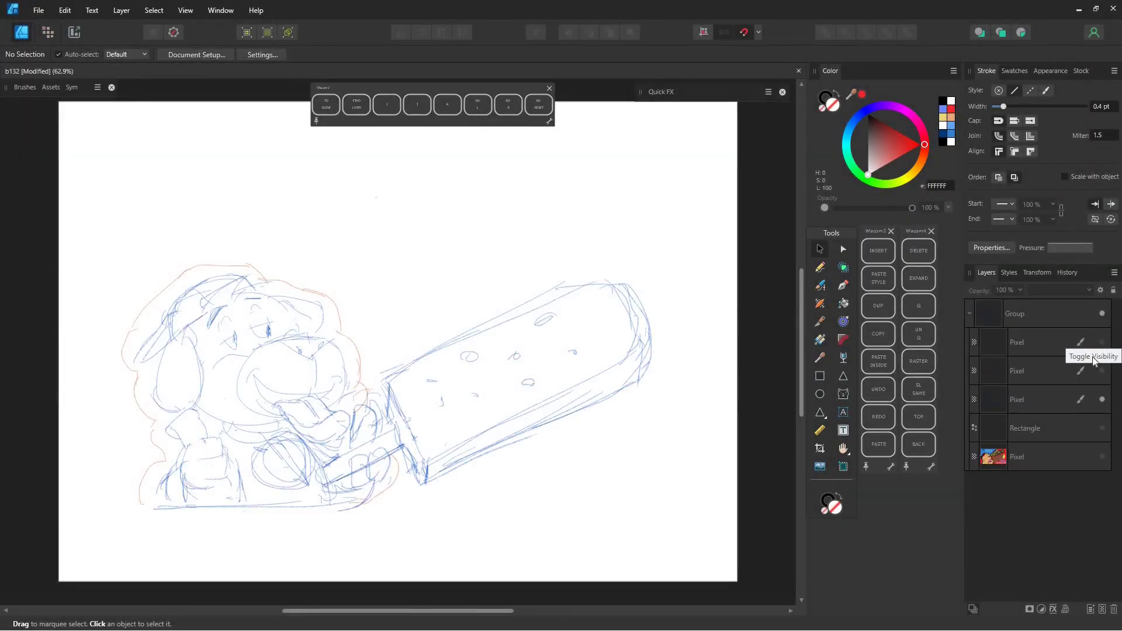
Step: Collapse the sketch group, add a new layer above it and set the stroke colour to #493838
{"action": "left_click", "coordinate": [970, 313]}
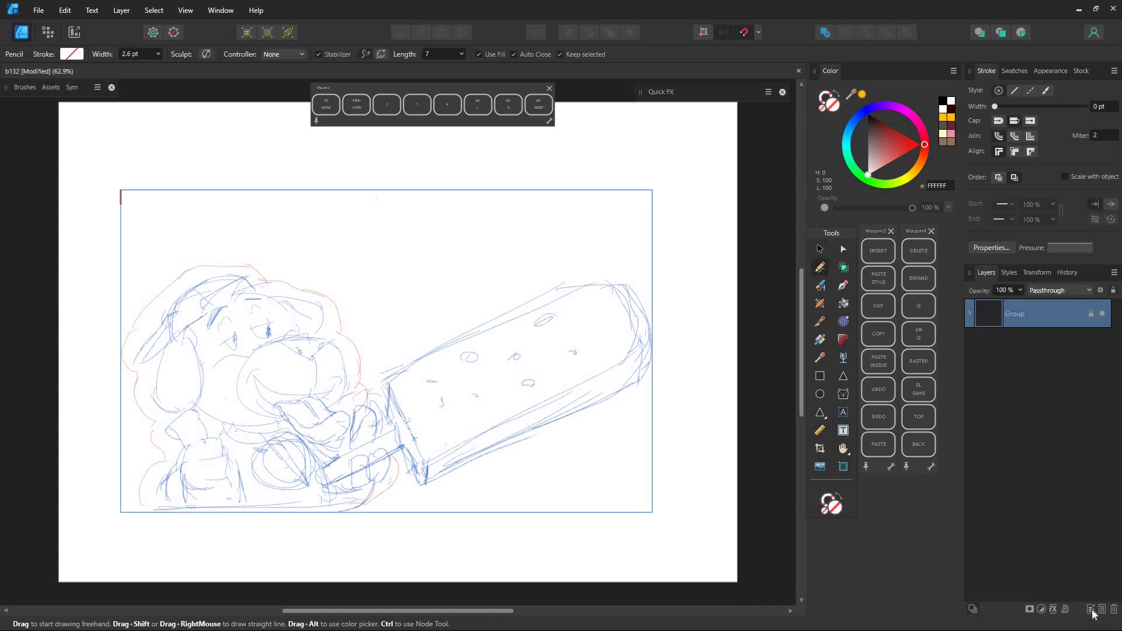
{"action": "left_click", "coordinate": [1091, 610]}
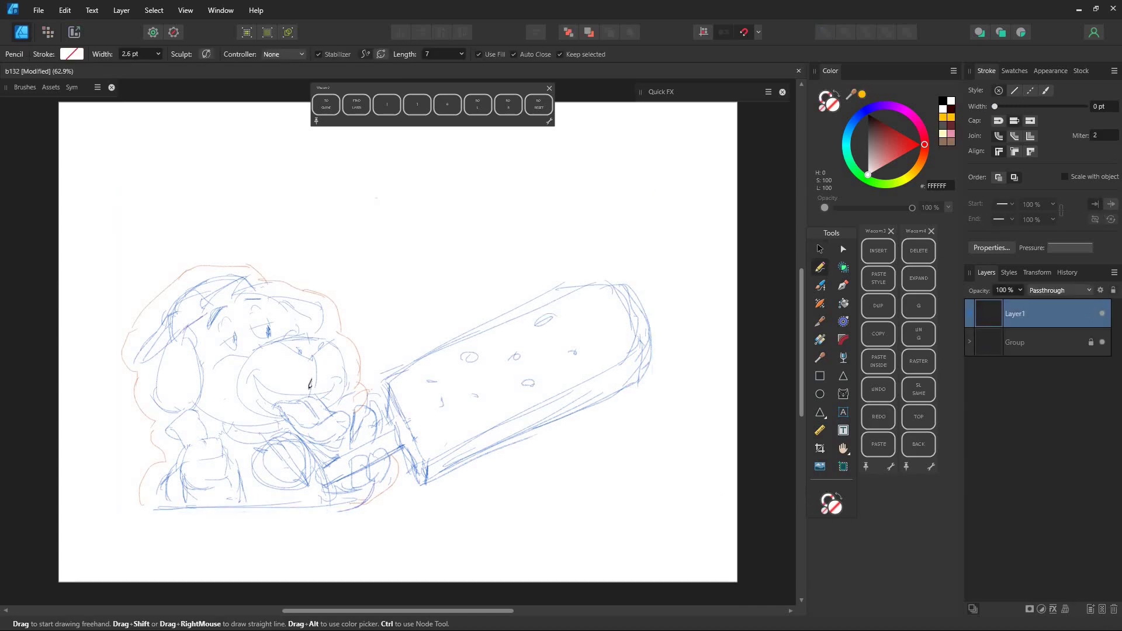
{"action": "mouse_move", "coordinate": [873, 129]}
{"action": "left_mouse_down"}
{"action": "mouse_move", "coordinate": [861, 131]}
{"action": "mouse_move", "coordinate": [870, 129]}
{"action": "left_mouse_up"}
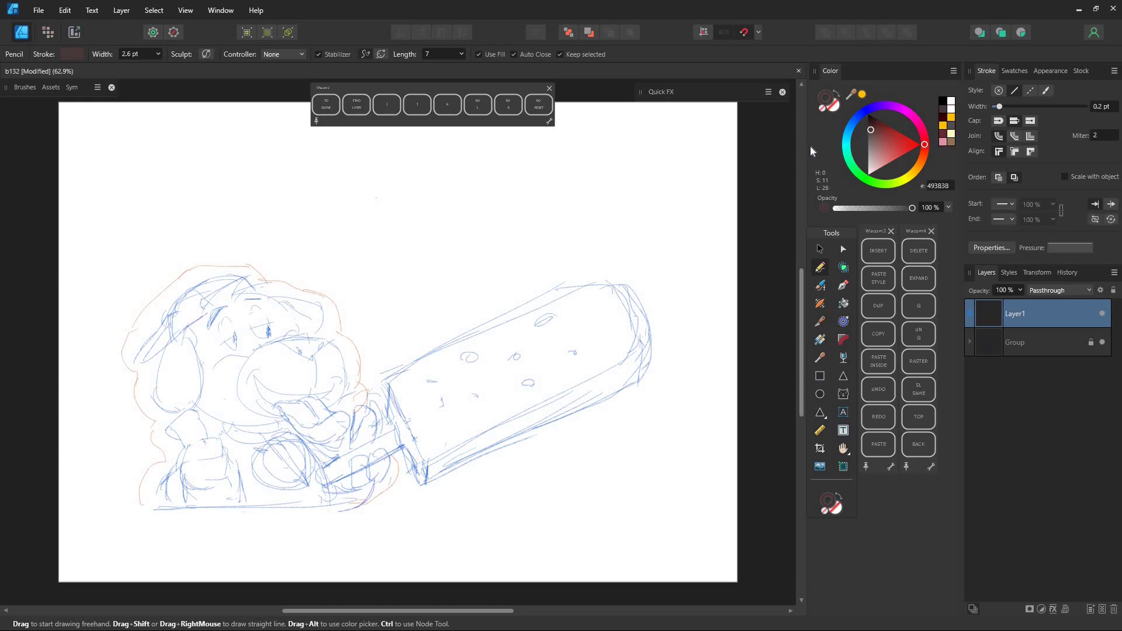
Step: Set the Pencil tool's controller to Pressure
{"action": "scroll", "coordinate": [314, 304], "scroll_direction": "up", "scroll_amount": 3}
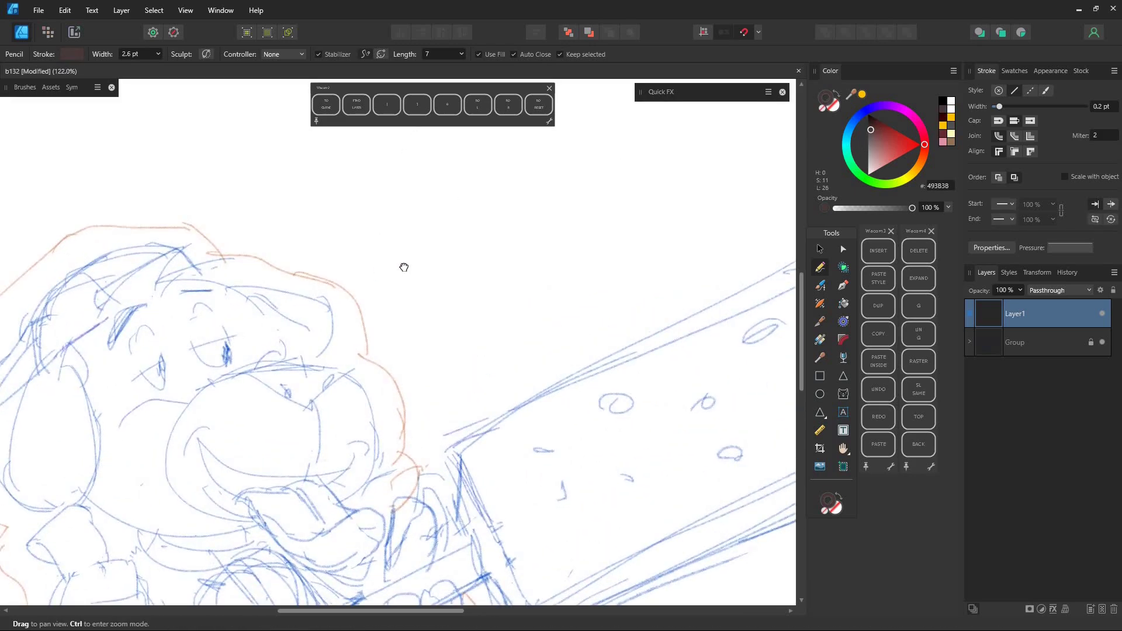
{"action": "left_click_drag", "start_coordinate": [404, 267], "coordinate": [593, 192]}
{"action": "left_click", "coordinate": [299, 56]}
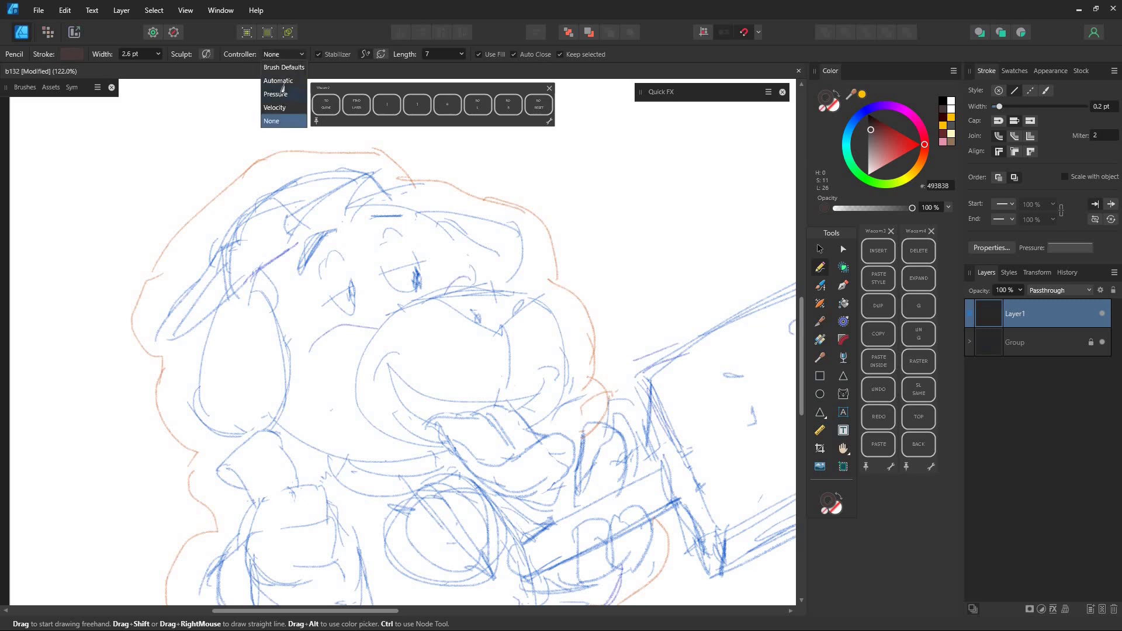
{"action": "left_click", "coordinate": [275, 95]}
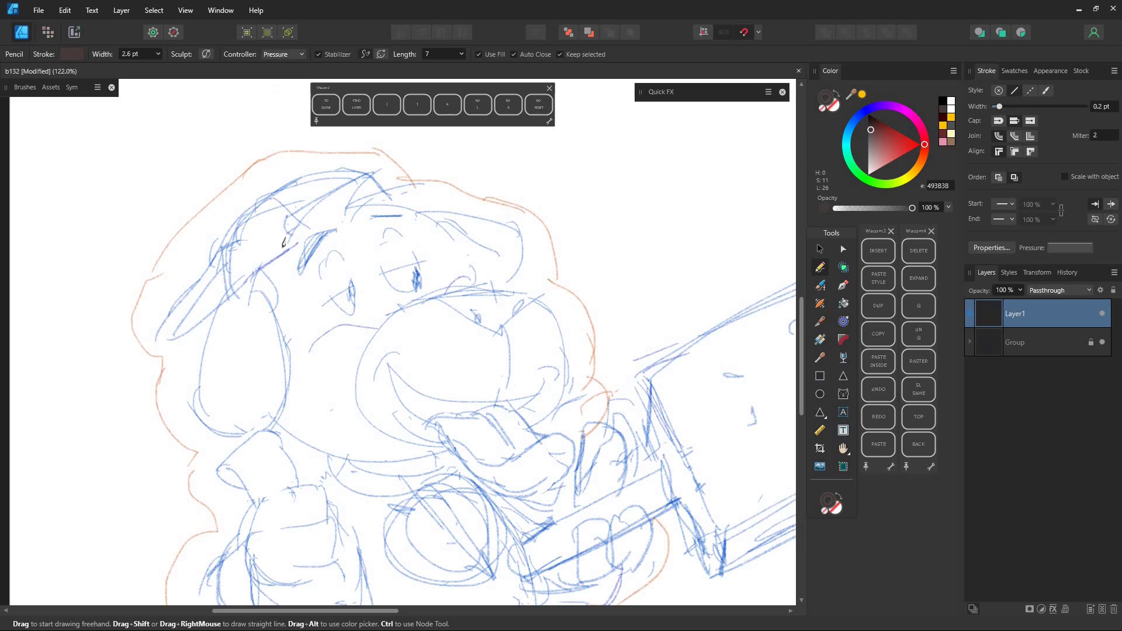
Step: Trace the dog's head line, hair tufts and both ears over the sketch with the Pencil tool
{"action": "mouse_move", "coordinate": [227, 296]}
{"action": "left_mouse_down"}
{"action": "mouse_move", "coordinate": [298, 243]}
{"action": "mouse_move", "coordinate": [310, 211]}
{"action": "mouse_move", "coordinate": [403, 156]}
{"action": "left_mouse_up"}
{"action": "key", "text": "ctrl+z"}
{"action": "left_click_drag", "start_coordinate": [341, 215], "coordinate": [404, 155]}
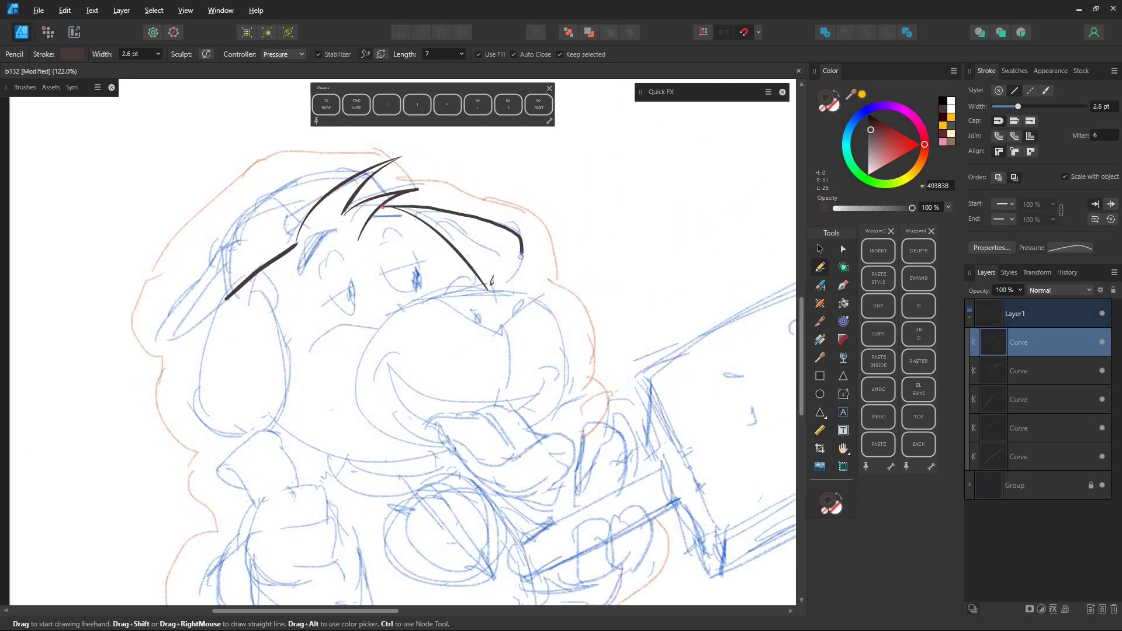
{"action": "left_click", "coordinate": [263, 269], "text": "ctrl"}
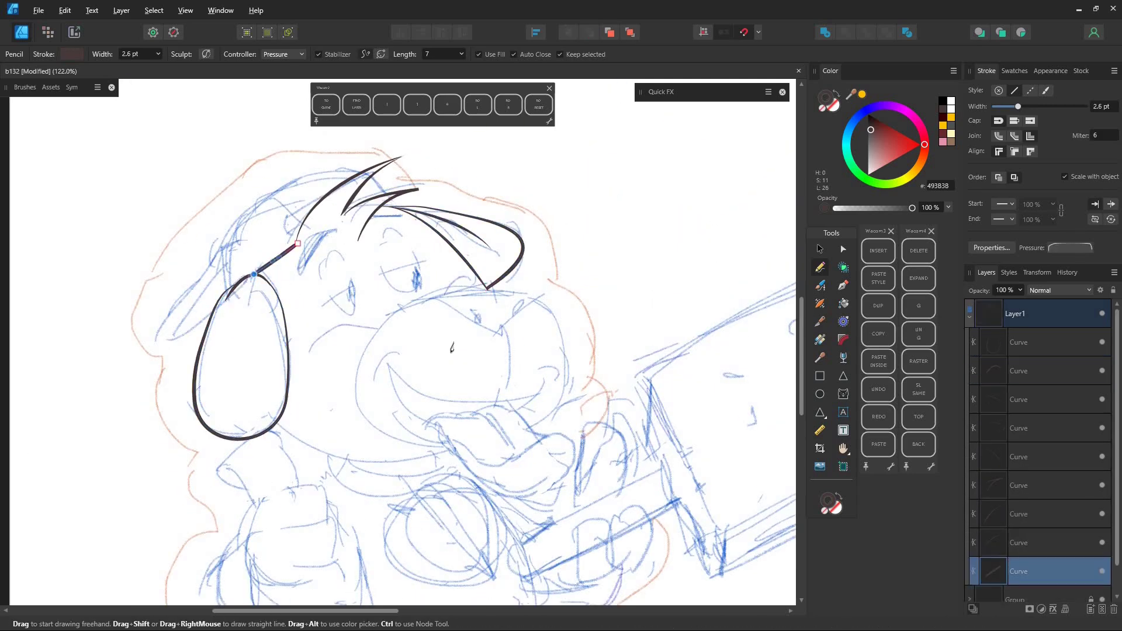
Step: Trace the dog's drooping eyelids, the eye outlines and the round muzzle outline
{"action": "scroll", "coordinate": [450, 351], "scroll_direction": "up", "scroll_amount": 3}
{"action": "left_click_drag", "start_coordinate": [214, 265], "coordinate": [285, 228]}
{"action": "left_click_drag", "start_coordinate": [329, 210], "coordinate": [401, 187]}
{"action": "left_click_drag", "start_coordinate": [232, 255], "coordinate": [271, 234]}
{"action": "left_click_drag", "start_coordinate": [334, 208], "coordinate": [386, 190]}
{"action": "left_click_drag", "start_coordinate": [296, 309], "coordinate": [405, 249]}
{"action": "mouse_move", "coordinate": [451, 530]}
{"action": "left_mouse_down"}
{"action": "mouse_move", "coordinate": [553, 242]}
{"action": "mouse_move", "coordinate": [589, 496]}
{"action": "left_mouse_up"}
{"action": "left_click_drag", "start_coordinate": [663, 339], "coordinate": [669, 338]}
Step: Add the short vertical strokes around the eyes, the cheek line and the small crease above the muzzle
{"action": "left_click_drag", "start_coordinate": [385, 233], "coordinate": [405, 247]}
{"action": "left_click_drag", "start_coordinate": [350, 199], "coordinate": [353, 219]}
{"action": "left_click_drag", "start_coordinate": [396, 184], "coordinate": [404, 204]}
{"action": "left_click_drag", "start_coordinate": [244, 251], "coordinate": [249, 270]}
{"action": "left_click_drag", "start_coordinate": [279, 225], "coordinate": [287, 248]}
{"action": "left_click_drag", "start_coordinate": [210, 361], "coordinate": [315, 319]}
{"action": "left_click_drag", "start_coordinate": [461, 256], "coordinate": [500, 229]}
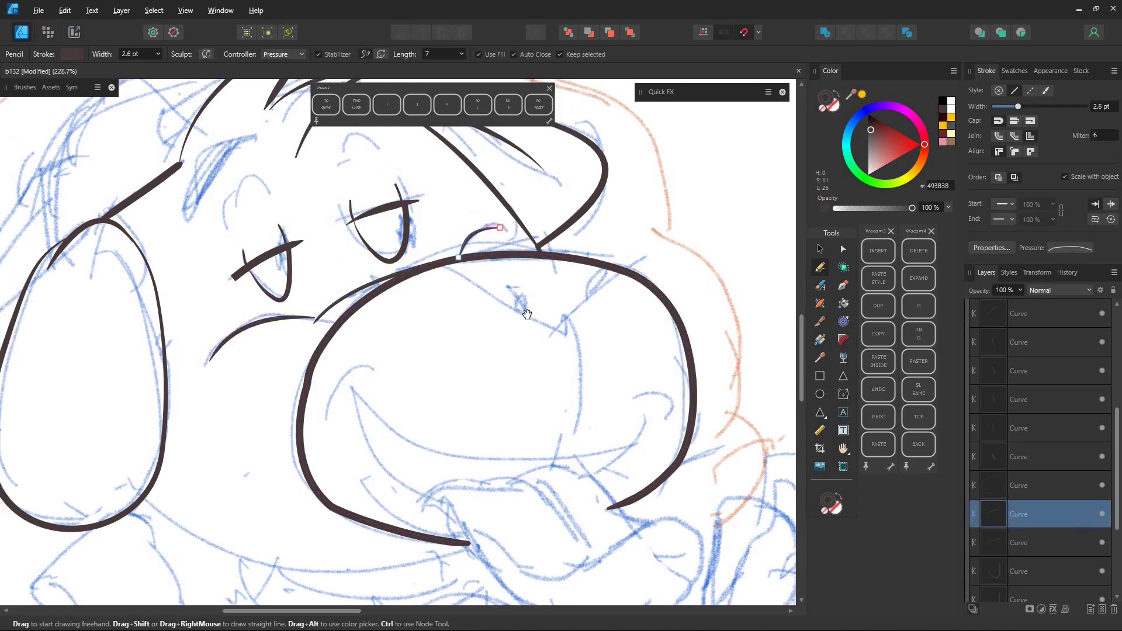
Step: Trace the nose with its nostrils, the muzzle's centre line, the arcs above the eyes and both eyebrows
{"action": "left_click_drag", "start_coordinate": [514, 281], "coordinate": [448, 276]}
{"action": "left_click_drag", "start_coordinate": [369, 258], "coordinate": [445, 306]}
{"action": "left_click_drag", "start_coordinate": [531, 295], "coordinate": [541, 270]}
{"action": "left_click_drag", "start_coordinate": [496, 328], "coordinate": [497, 464]}
{"action": "left_click_drag", "start_coordinate": [616, 245], "coordinate": [632, 301]}
{"action": "left_click_drag", "start_coordinate": [177, 279], "coordinate": [223, 258]}
{"action": "left_click_drag", "start_coordinate": [292, 229], "coordinate": [335, 212]}
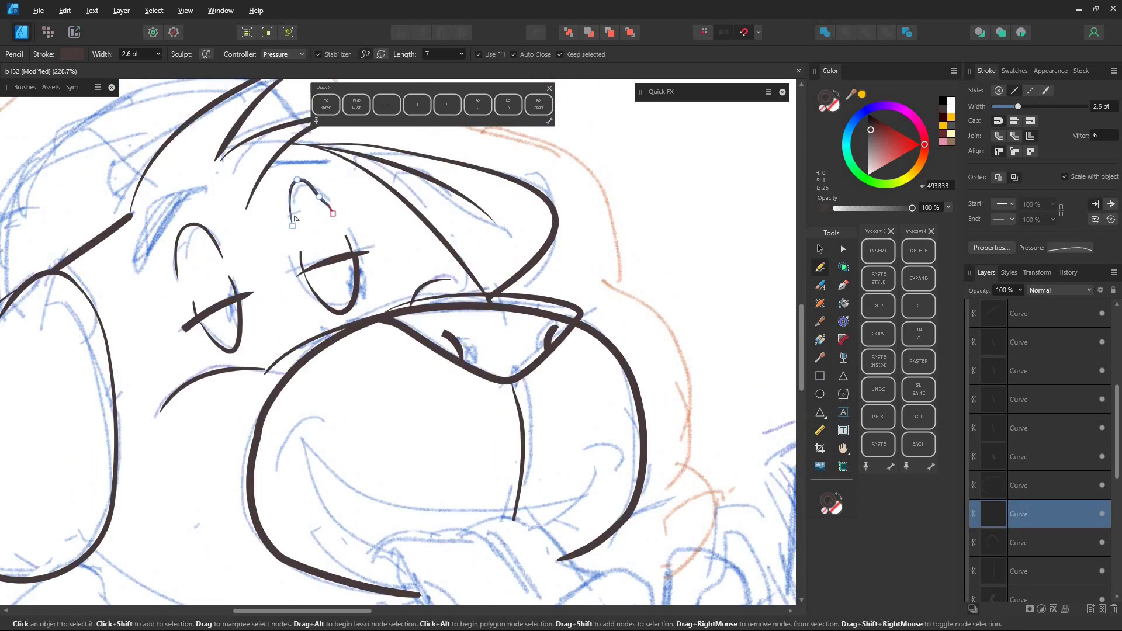
{"action": "left_click_drag", "start_coordinate": [132, 271], "coordinate": [134, 270]}
{"action": "left_click_drag", "start_coordinate": [258, 186], "coordinate": [260, 185]}
Step: Draw the smiling mouth line, bend it to match the sketch and add the lower lip lines
{"action": "left_click_drag", "start_coordinate": [438, 455], "coordinate": [400, 299]}
{"action": "left_click_drag", "start_coordinate": [262, 279], "coordinate": [567, 321]}
{"action": "left_click_drag", "start_coordinate": [336, 345], "coordinate": [318, 345]}
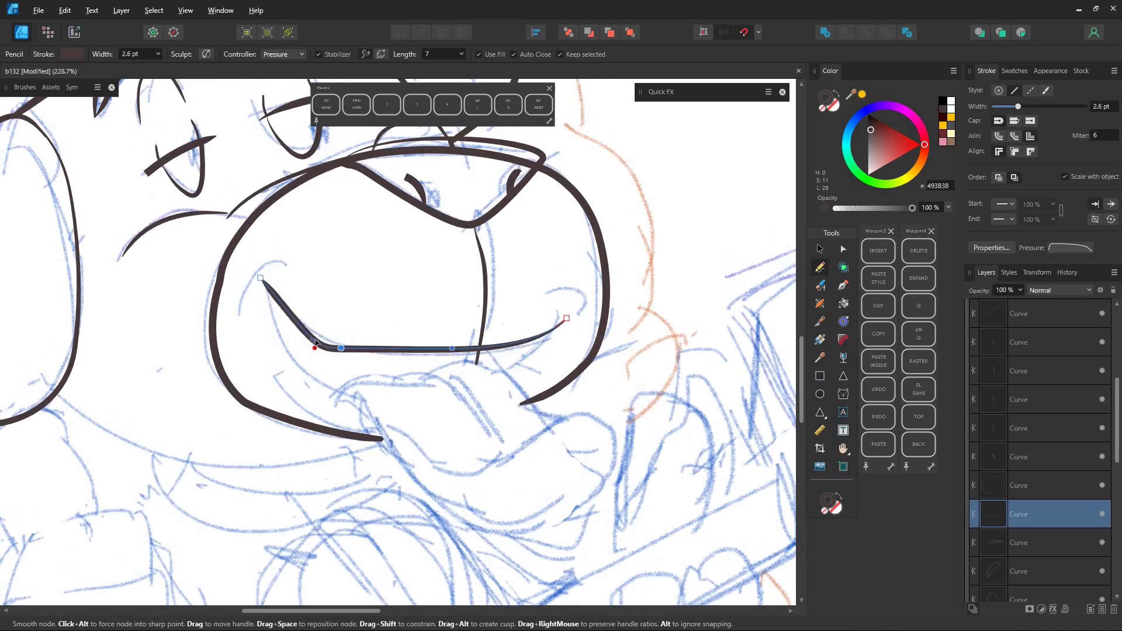
{"action": "left_click_drag", "start_coordinate": [403, 346], "coordinate": [404, 363]}
{"action": "left_click_drag", "start_coordinate": [267, 297], "coordinate": [420, 399]}
{"action": "left_click_drag", "start_coordinate": [321, 392], "coordinate": [327, 389]}
{"action": "left_click_drag", "start_coordinate": [551, 334], "coordinate": [502, 375]}
{"action": "left_click_drag", "start_coordinate": [295, 300], "coordinate": [514, 327]}
{"action": "left_click_drag", "start_coordinate": [338, 397], "coordinate": [379, 378]}
Step: Trace the hanging tongue below the mouth, including its outline and centre crease
{"action": "left_click_drag", "start_coordinate": [492, 369], "coordinate": [538, 432]}
{"action": "mouse_move", "coordinate": [365, 402]}
{"action": "left_mouse_down"}
{"action": "mouse_move", "coordinate": [412, 478]}
{"action": "mouse_move", "coordinate": [545, 499]}
{"action": "left_mouse_up"}
{"action": "left_click_drag", "start_coordinate": [536, 431], "coordinate": [524, 514]}
{"action": "left_click_drag", "start_coordinate": [374, 401], "coordinate": [536, 431]}
{"action": "left_click_drag", "start_coordinate": [445, 383], "coordinate": [476, 424]}
{"action": "mouse_move", "coordinate": [518, 355]}
{"action": "left_mouse_down"}
{"action": "mouse_move", "coordinate": [256, 367]}
{"action": "mouse_move", "coordinate": [432, 413]}
{"action": "mouse_move", "coordinate": [446, 405]}
{"action": "left_mouse_up"}
{"action": "left_click", "coordinate": [422, 405], "text": "ctrl"}
Step: Trace the jaw line from the ear to the chin and the cap with its backward brim
{"action": "left_click_drag", "start_coordinate": [193, 352], "coordinate": [328, 425]}
{"action": "left_click_drag", "start_coordinate": [327, 281], "coordinate": [328, 355]}
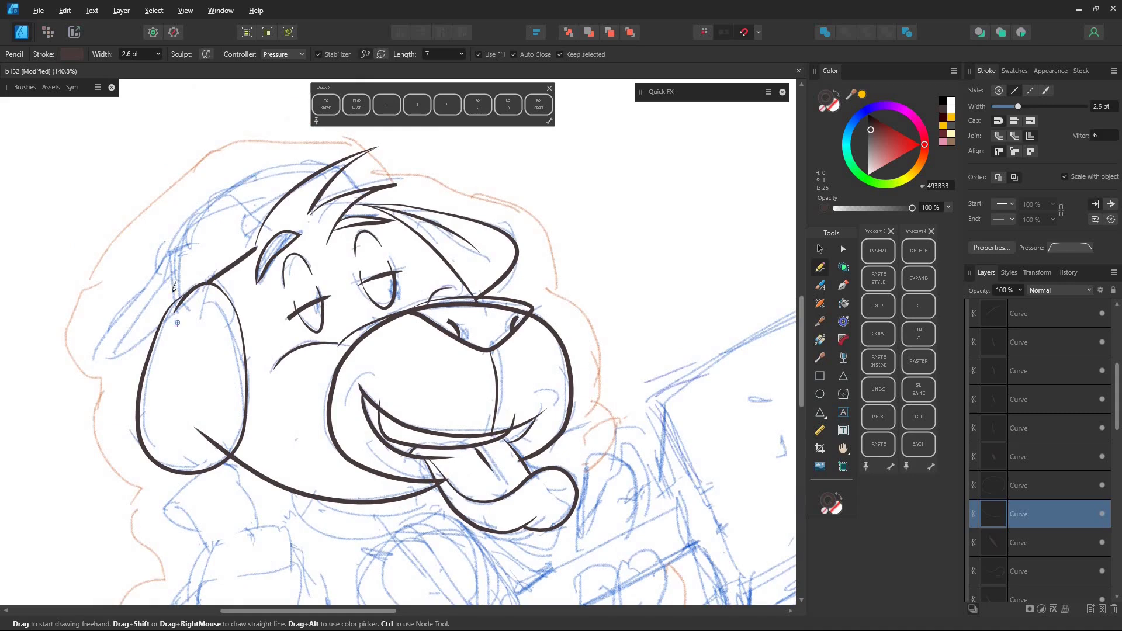
{"action": "left_click_drag", "start_coordinate": [177, 321], "coordinate": [371, 189]}
{"action": "left_click_drag", "start_coordinate": [181, 268], "coordinate": [187, 309]}
{"action": "left_click_drag", "start_coordinate": [177, 285], "coordinate": [107, 354]}
Step: Trace the shirt collar below the dog's jaw
{"action": "left_click_drag", "start_coordinate": [374, 468], "coordinate": [374, 281]}
{"action": "mouse_move", "coordinate": [410, 312]}
{"action": "left_mouse_down"}
{"action": "mouse_move", "coordinate": [381, 328]}
{"action": "mouse_move", "coordinate": [412, 312]}
{"action": "left_mouse_up"}
{"action": "left_click_drag", "start_coordinate": [279, 301], "coordinate": [279, 322]}
{"action": "left_click_drag", "start_coordinate": [274, 316], "coordinate": [430, 305]}
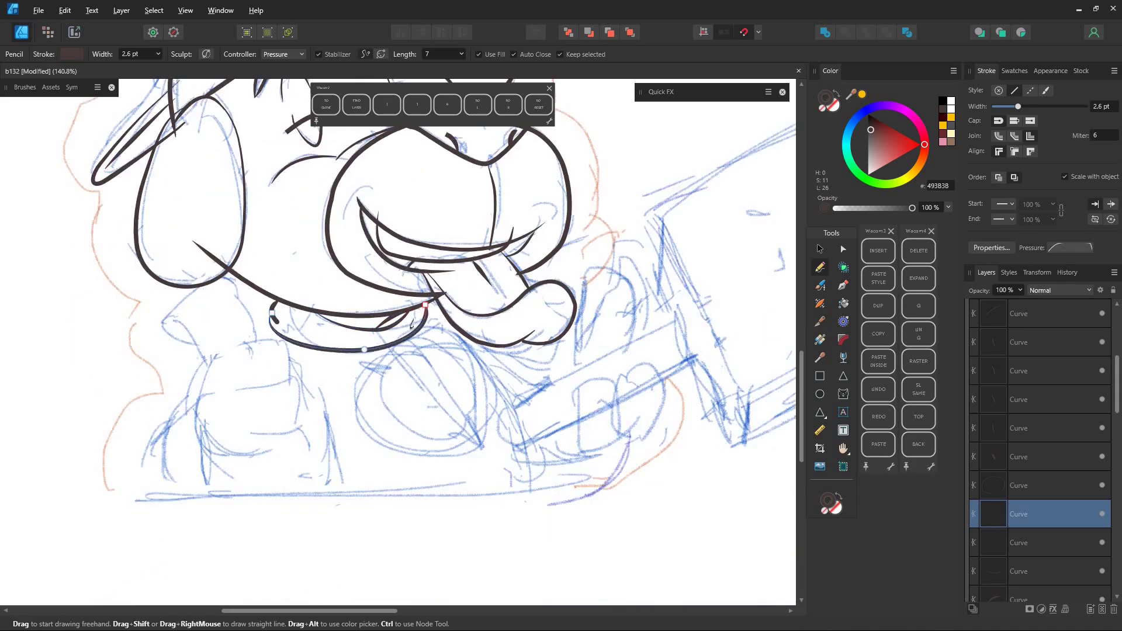
Step: Trace the thumbs-up hand below the long ear, with its curled fingers and raised thumb
{"action": "left_click_drag", "start_coordinate": [351, 292], "coordinate": [338, 423]}
{"action": "left_click_drag", "start_coordinate": [316, 468], "coordinate": [371, 322]}
{"action": "left_click_drag", "start_coordinate": [240, 383], "coordinate": [332, 369]}
{"action": "mouse_move", "coordinate": [290, 444]}
{"action": "left_mouse_down"}
{"action": "mouse_move", "coordinate": [297, 418]}
{"action": "mouse_move", "coordinate": [350, 404]}
{"action": "left_mouse_up"}
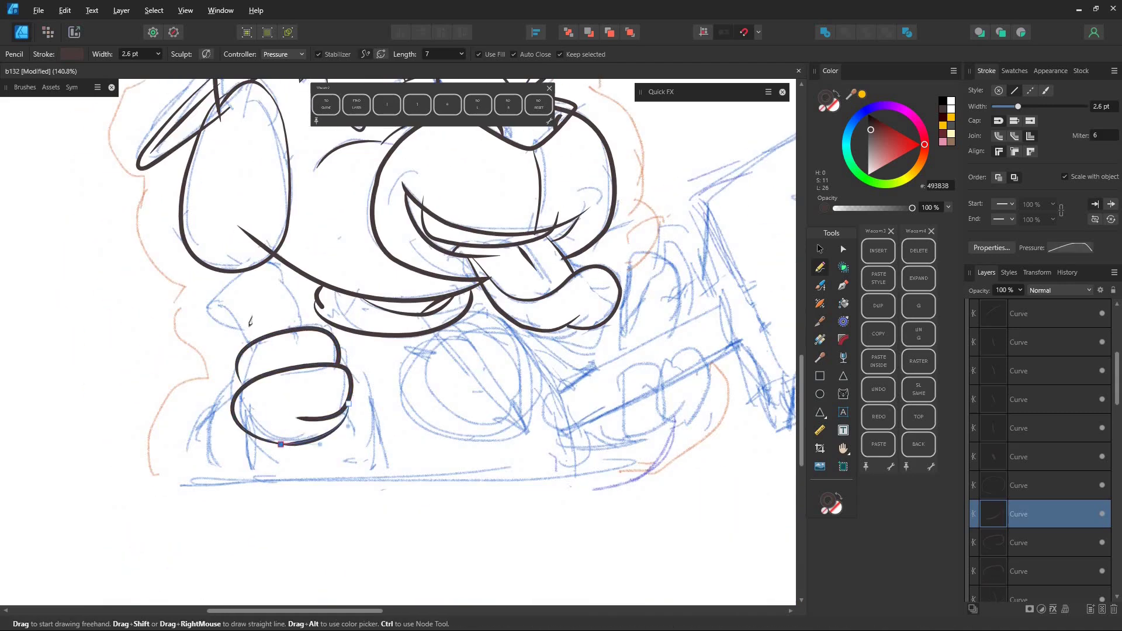
{"action": "left_click_drag", "start_coordinate": [250, 341], "coordinate": [297, 325]}
{"action": "left_click_drag", "start_coordinate": [242, 430], "coordinate": [352, 407]}
Step: Trace the arm outline around the first hand, the base line beneath it and the crease beside the collar
{"action": "left_click_drag", "start_coordinate": [243, 369], "coordinate": [219, 493]}
{"action": "left_click_drag", "start_coordinate": [237, 369], "coordinate": [244, 388]}
{"action": "left_click_drag", "start_coordinate": [353, 381], "coordinate": [366, 491]}
{"action": "left_click_drag", "start_coordinate": [186, 485], "coordinate": [404, 482]}
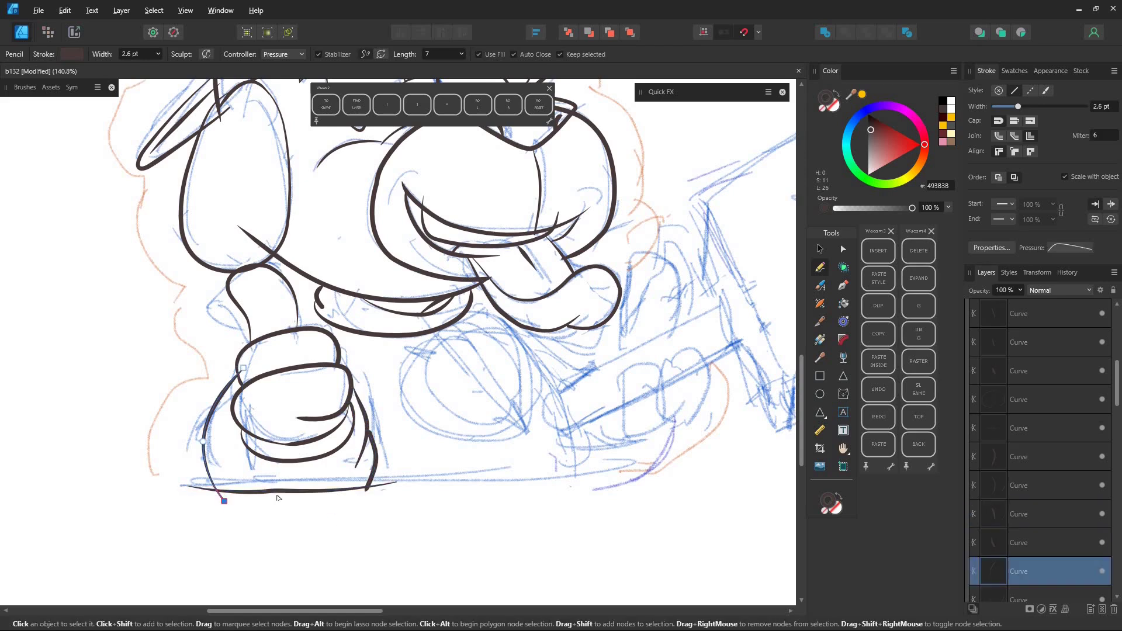
{"action": "left_click_drag", "start_coordinate": [297, 311], "coordinate": [318, 303]}
{"action": "left_click_drag", "start_coordinate": [360, 358], "coordinate": [369, 435]}
{"action": "left_click_drag", "start_coordinate": [445, 374], "coordinate": [371, 362]}
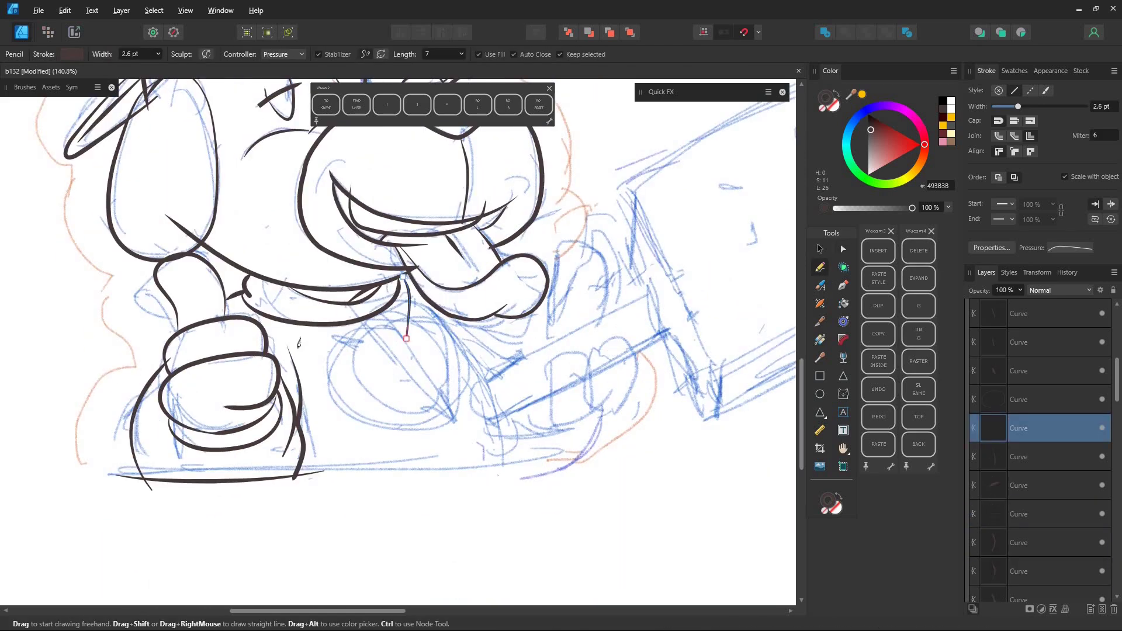
Step: Draw the fold below the collar, the far side of the body, the rest of the base line and the second arm
{"action": "left_click_drag", "start_coordinate": [402, 277], "coordinate": [409, 338]}
{"action": "left_click_drag", "start_coordinate": [332, 335], "coordinate": [240, 296]}
{"action": "mouse_move", "coordinate": [427, 299]}
{"action": "left_mouse_down"}
{"action": "mouse_move", "coordinate": [504, 446]}
{"action": "mouse_move", "coordinate": [503, 467]}
{"action": "left_mouse_up"}
{"action": "left_click_drag", "start_coordinate": [295, 476], "coordinate": [533, 449]}
{"action": "left_click_drag", "start_coordinate": [496, 374], "coordinate": [491, 445]}
{"action": "left_click_drag", "start_coordinate": [449, 380], "coordinate": [538, 516]}
{"action": "left_click_drag", "start_coordinate": [496, 528], "coordinate": [622, 471]}
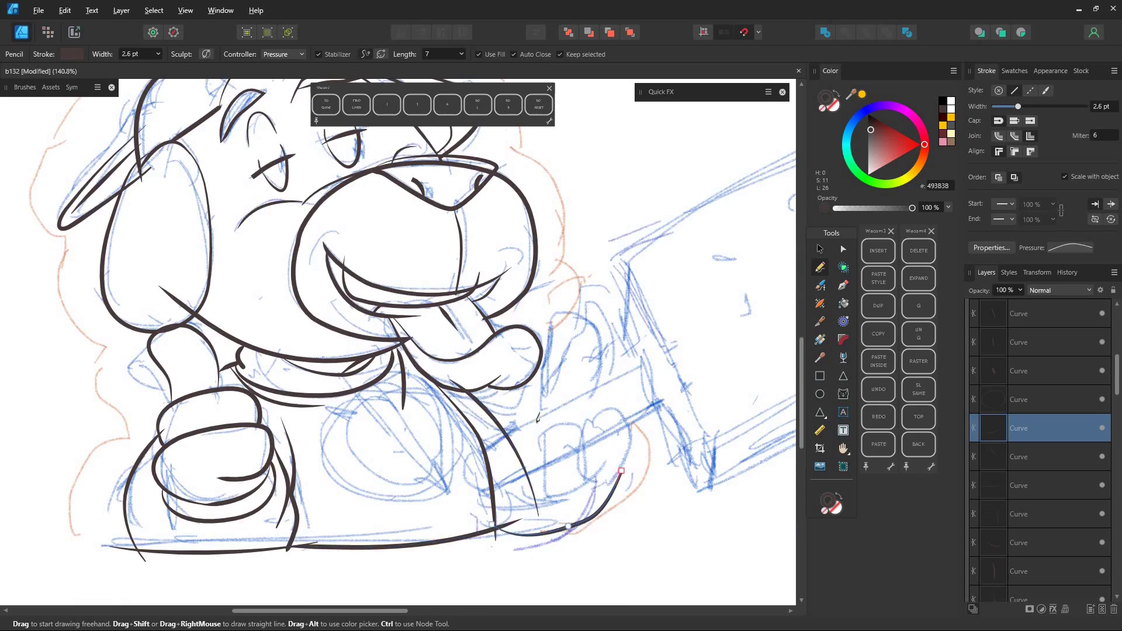
Step: Trace the second thumbs-up hand and add the smile creases at the corners of the mouth
{"action": "left_click_drag", "start_coordinate": [542, 411], "coordinate": [541, 411]}
{"action": "left_click_drag", "start_coordinate": [510, 457], "coordinate": [530, 524]}
{"action": "key", "text": "ctrl+0"}
{"action": "scroll", "coordinate": [362, 467], "scroll_direction": "up", "scroll_amount": 4}
{"action": "mouse_move", "coordinate": [334, 431]}
{"action": "left_mouse_down"}
{"action": "mouse_move", "coordinate": [345, 368]}
{"action": "mouse_move", "coordinate": [377, 422]}
{"action": "left_mouse_up"}
{"action": "left_click_drag", "start_coordinate": [350, 327], "coordinate": [539, 363]}
{"action": "left_click_drag", "start_coordinate": [331, 340], "coordinate": [356, 335]}
{"action": "left_click_drag", "start_coordinate": [490, 337], "coordinate": [495, 357]}
{"action": "scroll", "coordinate": [254, 218], "scroll_direction": "up", "scroll_amount": 4}
Step: Hide the sketch group and refine the line art, adjusting the lower end of the muzzle outline with the Pencil tool
{"action": "key", "text": "ctrl+0"}
{"action": "key", "text": "v"}
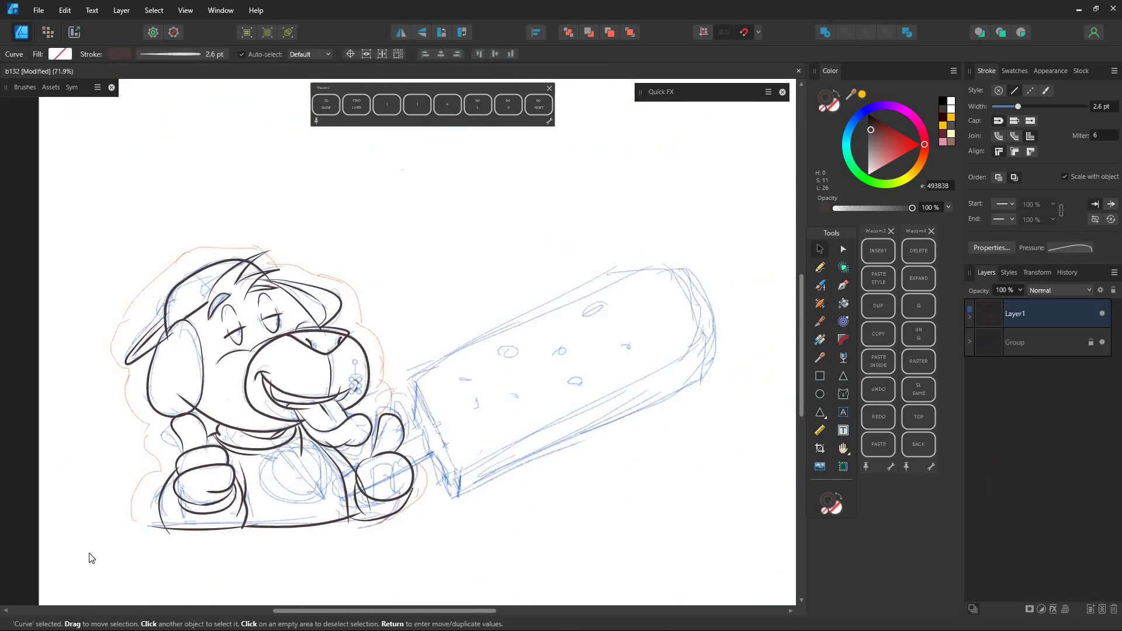
{"action": "left_click", "coordinate": [1103, 343]}
{"action": "scroll", "coordinate": [231, 374], "scroll_direction": "up", "scroll_amount": 4}
{"action": "left_click", "coordinate": [820, 286]}
{"action": "left_click", "coordinate": [820, 267]}
{"action": "left_click_drag", "start_coordinate": [217, 178], "coordinate": [207, 214]}
{"action": "left_click", "coordinate": [494, 345], "text": "ctrl"}
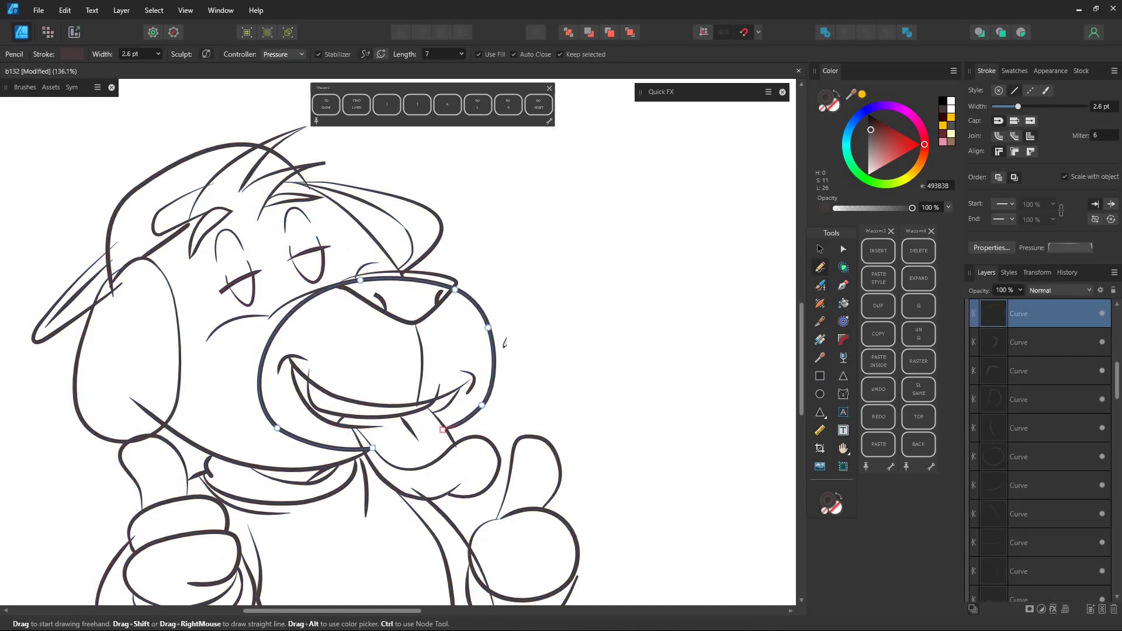
{"action": "left_click_drag", "start_coordinate": [444, 429], "coordinate": [429, 436]}
{"action": "left_click_drag", "start_coordinate": [368, 527], "coordinate": [385, 421]}
Step: Show the sketch group again and add a filled dark ellipse as the pupil of each eye
{"action": "key", "text": "ctrl+0"}
{"action": "left_click", "coordinate": [1102, 343]}
{"action": "left_click", "coordinate": [820, 394]}
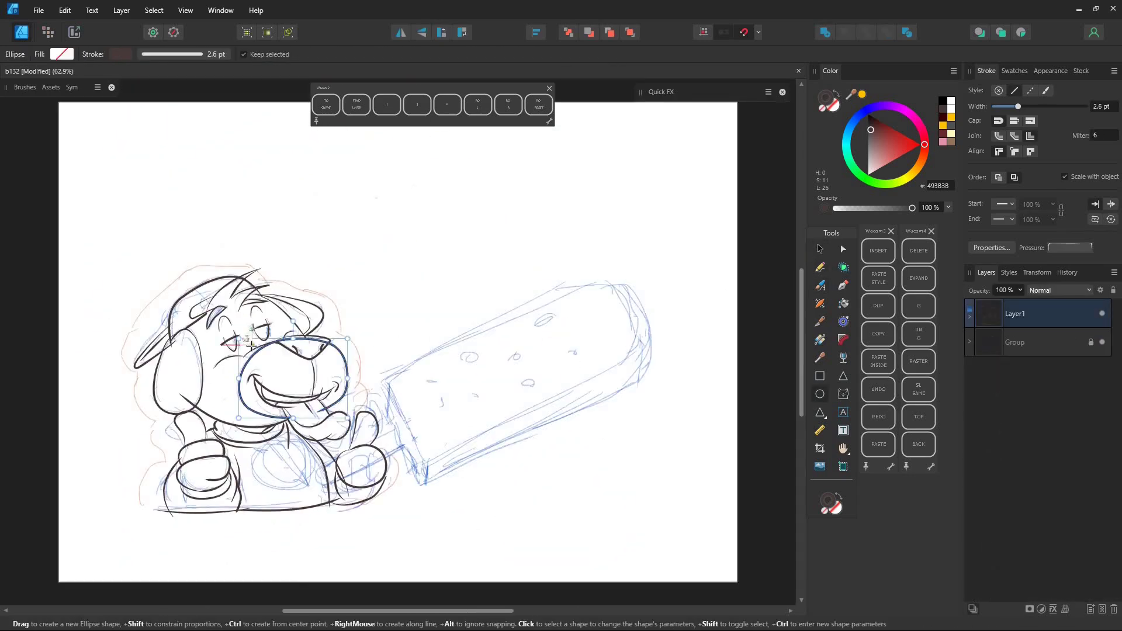
{"action": "scroll", "coordinate": [247, 357], "scroll_direction": "up", "scroll_amount": 5}
{"action": "key", "text": "shift+x"}
{"action": "mouse_move", "coordinate": [159, 299]}
{"action": "left_mouse_down"}
{"action": "mouse_move", "coordinate": [178, 343]}
{"action": "mouse_move", "coordinate": [330, 260]}
{"action": "left_mouse_up"}
{"action": "key", "text": "v"}
{"action": "scroll", "coordinate": [305, 307], "scroll_direction": "down", "scroll_amount": 4}
Step: Swap the dark colour back to the stroke and draw whisker dots across the muzzle, leaving the Pencil controller on Pressure
{"action": "left_click", "coordinate": [820, 267]}
{"action": "left_click", "coordinate": [302, 54]}
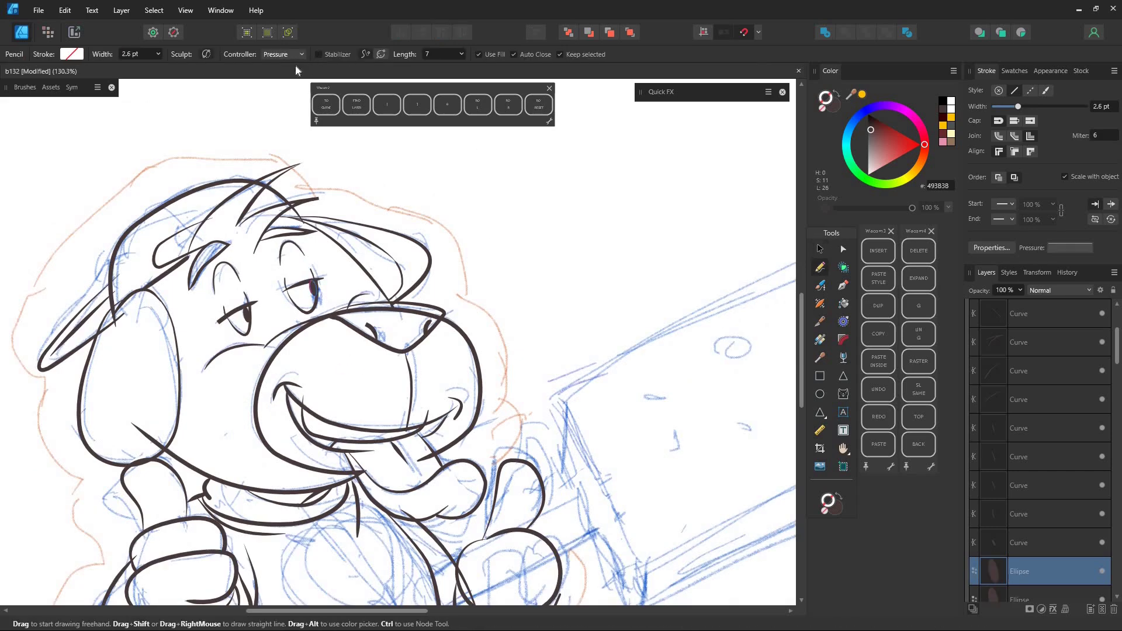
{"action": "left_click", "coordinate": [296, 67]}
{"action": "key", "text": "shift+x"}
{"action": "left_click", "coordinate": [334, 360]}
{"action": "left_click", "coordinate": [359, 364]}
{"action": "left_click", "coordinate": [389, 375]}
{"action": "scroll", "coordinate": [520, 346], "scroll_direction": "down", "scroll_amount": 2}
{"action": "left_click", "coordinate": [296, 54]}
{"action": "left_click", "coordinate": [292, 80]}
Step: Add short detail strokes near both ends of the mouth with the Pencil tool
{"action": "scroll", "coordinate": [483, 326], "scroll_direction": "up", "scroll_amount": 4}
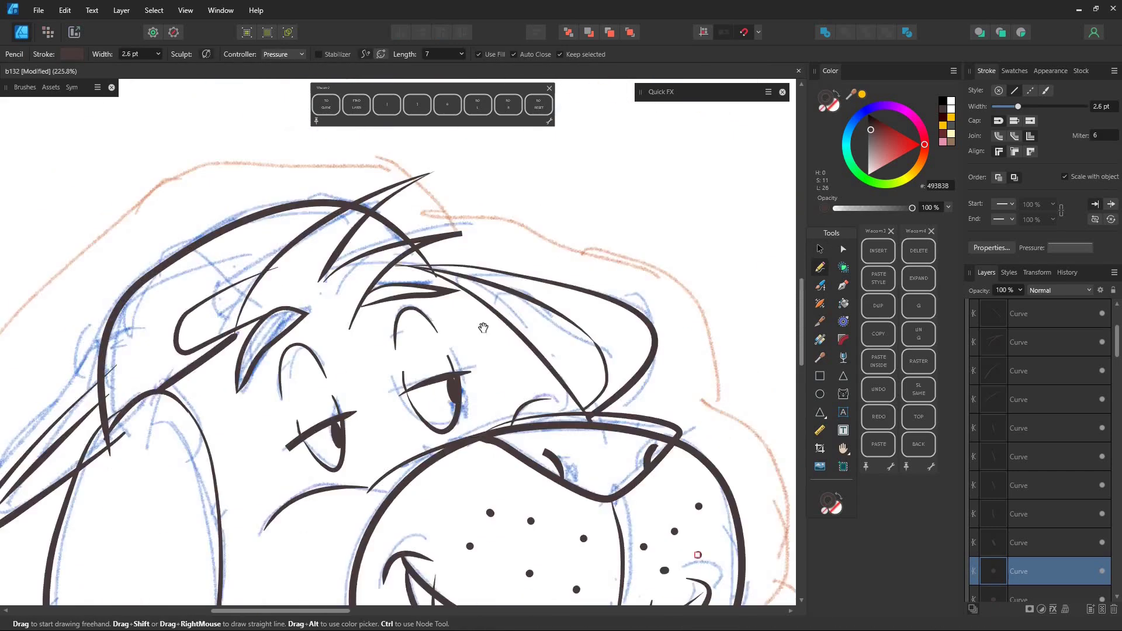
{"action": "left_click_drag", "start_coordinate": [483, 326], "coordinate": [515, 117]}
{"action": "left_click_drag", "start_coordinate": [202, 294], "coordinate": [213, 321]}
{"action": "left_click_drag", "start_coordinate": [580, 281], "coordinate": [491, 388]}
{"action": "scroll", "coordinate": [505, 403], "scroll_direction": "down", "scroll_amount": 4}
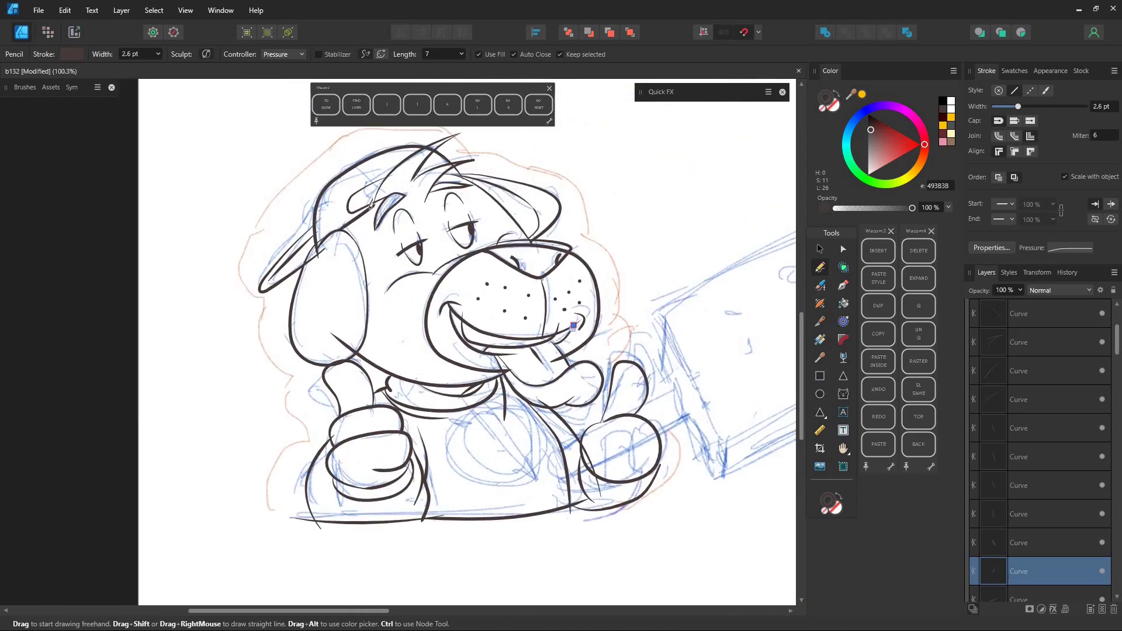
{"action": "scroll", "coordinate": [399, 225], "scroll_direction": "up", "scroll_amount": 5}
{"action": "left_click", "coordinate": [363, 190], "text": "ctrl"}
{"action": "scroll", "coordinate": [484, 281], "scroll_direction": "down", "scroll_amount": 5}
Step: Collapse Layer1 and hide the locked sketch group to leave only the line art
{"action": "left_click_drag", "start_coordinate": [1115, 568], "coordinate": [1116, 318]}
{"action": "left_click", "coordinate": [970, 317]}
{"action": "left_click", "coordinate": [1103, 343]}
{"action": "left_click", "coordinate": [1017, 314]}
{"action": "left_click", "coordinate": [448, 105]}
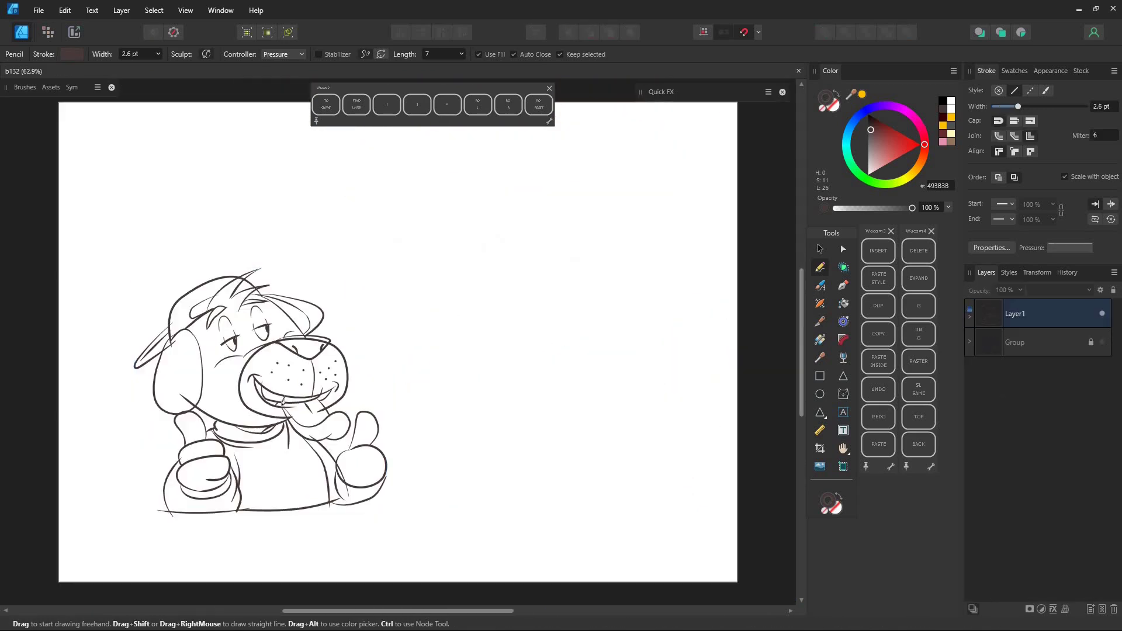
Step: Select all the curves in Layer1 and expand their strokes
{"action": "left_click", "coordinate": [970, 317]}
{"action": "left_click", "coordinate": [1019, 343]}
{"action": "scroll", "coordinate": [379, 497], "scroll_direction": "up", "scroll_amount": 4}
{"action": "left_click_drag", "start_coordinate": [390, 495], "coordinate": [533, 626]}
{"action": "left_click", "coordinate": [820, 249]}
{"action": "key", "text": "ctrl+a"}
{"action": "left_click", "coordinate": [122, 10]}
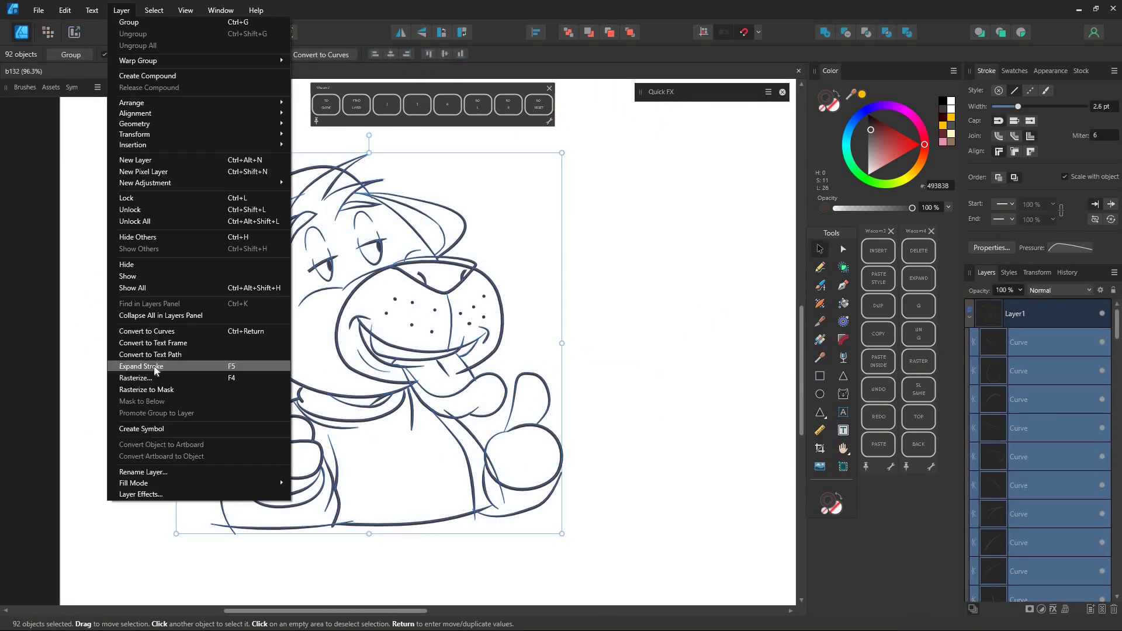
{"action": "left_click", "coordinate": [154, 367]}
Step: Remove the overshooting line ends where the cap brim crosses the cap, using the Shape Builder in subtract mode
{"action": "left_click", "coordinate": [843, 267]}
{"action": "left_click", "coordinate": [110, 54]}
{"action": "scroll", "coordinate": [269, 274], "scroll_direction": "up", "scroll_amount": 6}
{"action": "left_click_drag", "start_coordinate": [111, 169], "coordinate": [131, 249]}
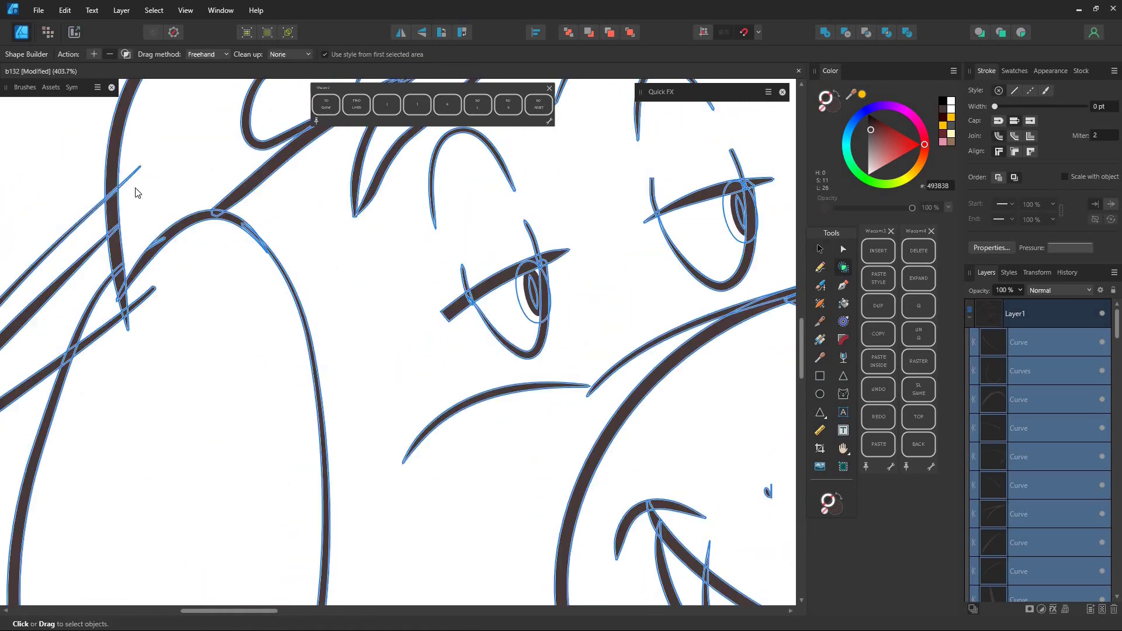
{"action": "left_click_drag", "start_coordinate": [135, 191], "coordinate": [149, 292]}
Step: Trim the overlapping line ends around the mouth, tongue and collar with the Shape Builder
{"action": "scroll", "coordinate": [205, 141], "scroll_direction": "down", "scroll_amount": 4}
{"action": "left_click_drag", "start_coordinate": [438, 321], "coordinate": [452, 327]}
{"action": "scroll", "coordinate": [452, 327], "scroll_direction": "up", "scroll_amount": 5}
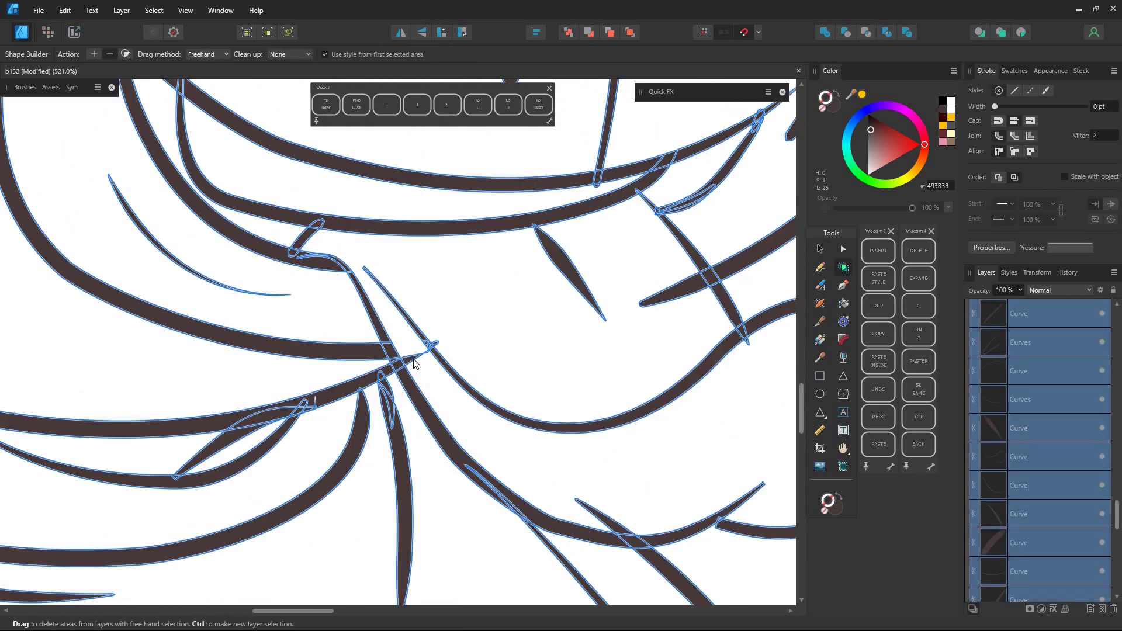
{"action": "scroll", "coordinate": [480, 351], "scroll_direction": "down", "scroll_amount": 2}
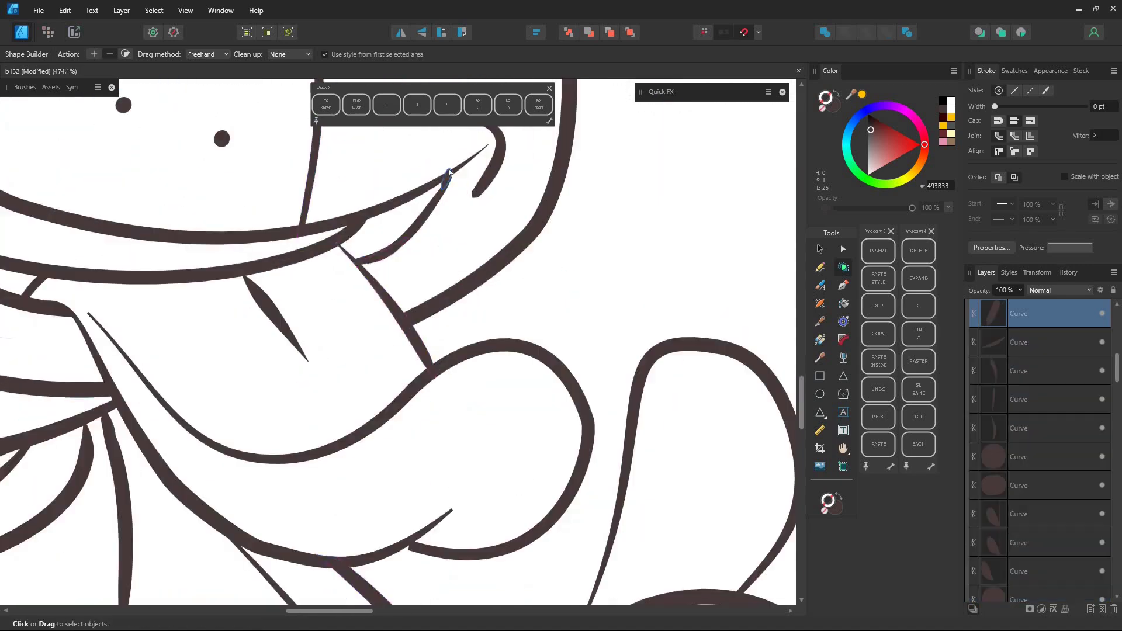
{"action": "mouse_move", "coordinate": [401, 340]}
{"action": "left_mouse_down"}
{"action": "mouse_move", "coordinate": [324, 382]}
{"action": "mouse_move", "coordinate": [430, 602]}
{"action": "left_mouse_up"}
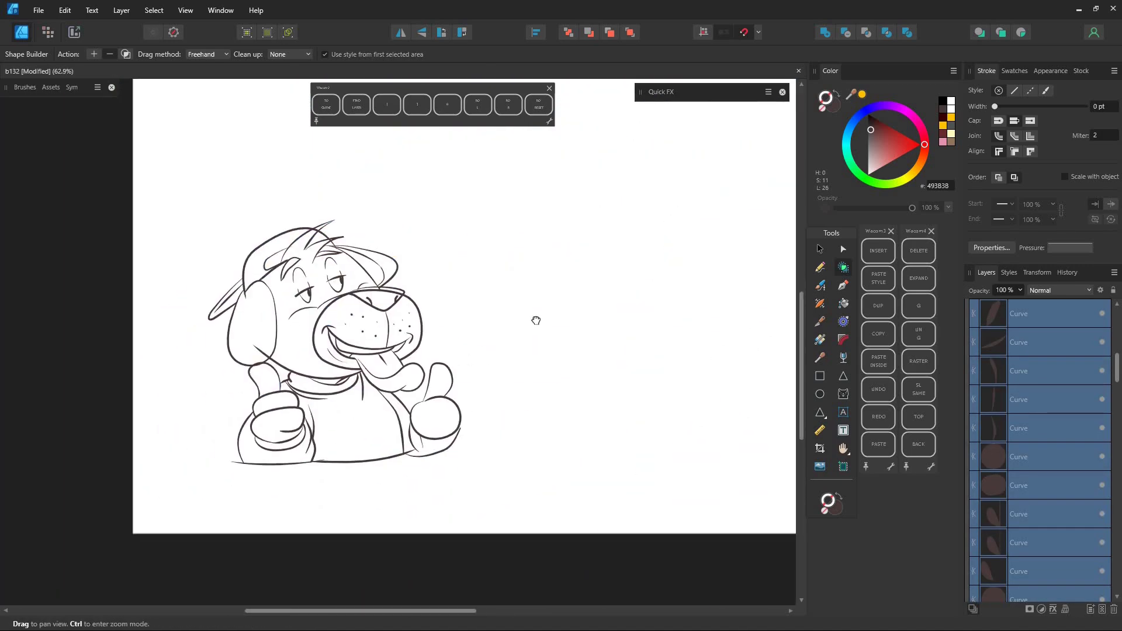
Step: Trim the overlapping line ends around the hair, eyes and nose bridge with the Shape Builder
{"action": "scroll", "coordinate": [286, 243], "scroll_direction": "up", "scroll_amount": 5}
{"action": "scroll", "coordinate": [287, 251], "scroll_direction": "up", "scroll_amount": 6}
{"action": "left_click", "coordinate": [362, 161]}
{"action": "scroll", "coordinate": [353, 165], "scroll_direction": "down", "scroll_amount": 6}
{"action": "scroll", "coordinate": [284, 199], "scroll_direction": "up", "scroll_amount": 2}
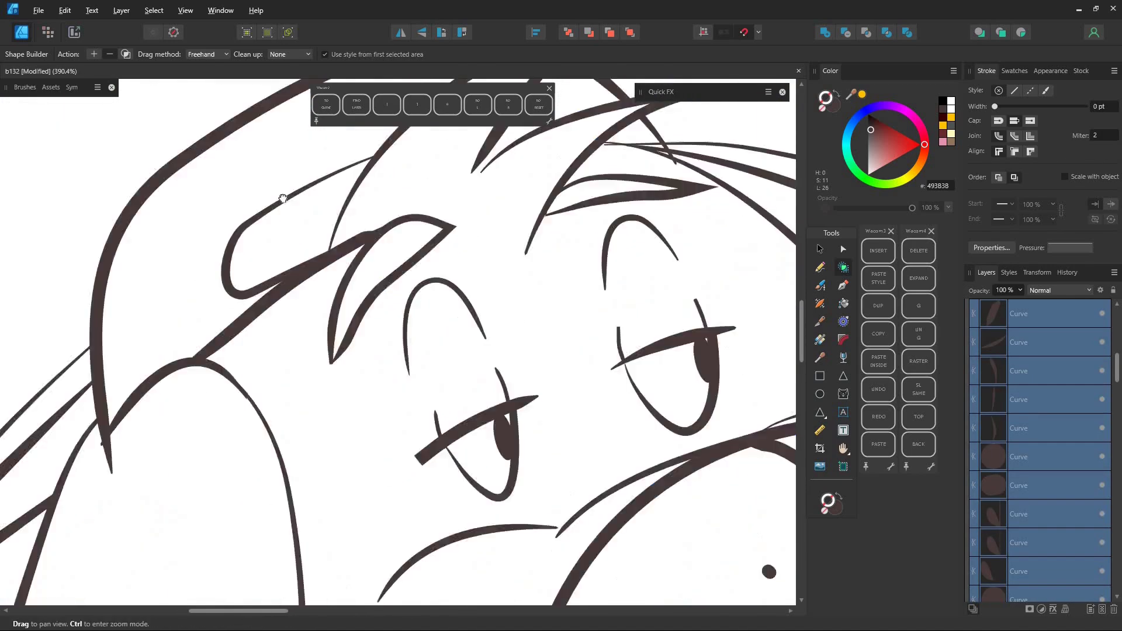
{"action": "scroll", "coordinate": [284, 201], "scroll_direction": "down", "scroll_amount": 5}
{"action": "scroll", "coordinate": [420, 298], "scroll_direction": "up", "scroll_amount": 5}
{"action": "left_click", "coordinate": [422, 304]}
{"action": "left_click", "coordinate": [441, 292]}
{"action": "left_click", "coordinate": [302, 308]}
{"action": "scroll", "coordinate": [311, 302], "scroll_direction": "up", "scroll_amount": 1}
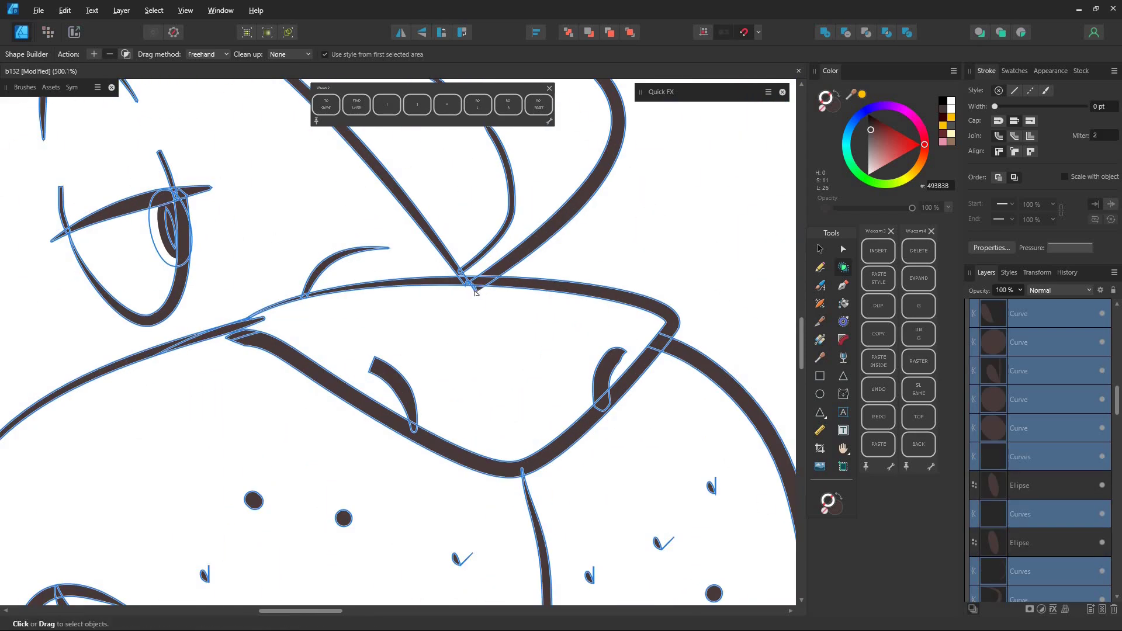
Step: Round off the nostril line end and join the muzzle line to the nose corner with the Node tool
{"action": "key", "text": "ctrl+0"}
{"action": "left_click_drag", "start_coordinate": [561, 321], "coordinate": [719, 252]}
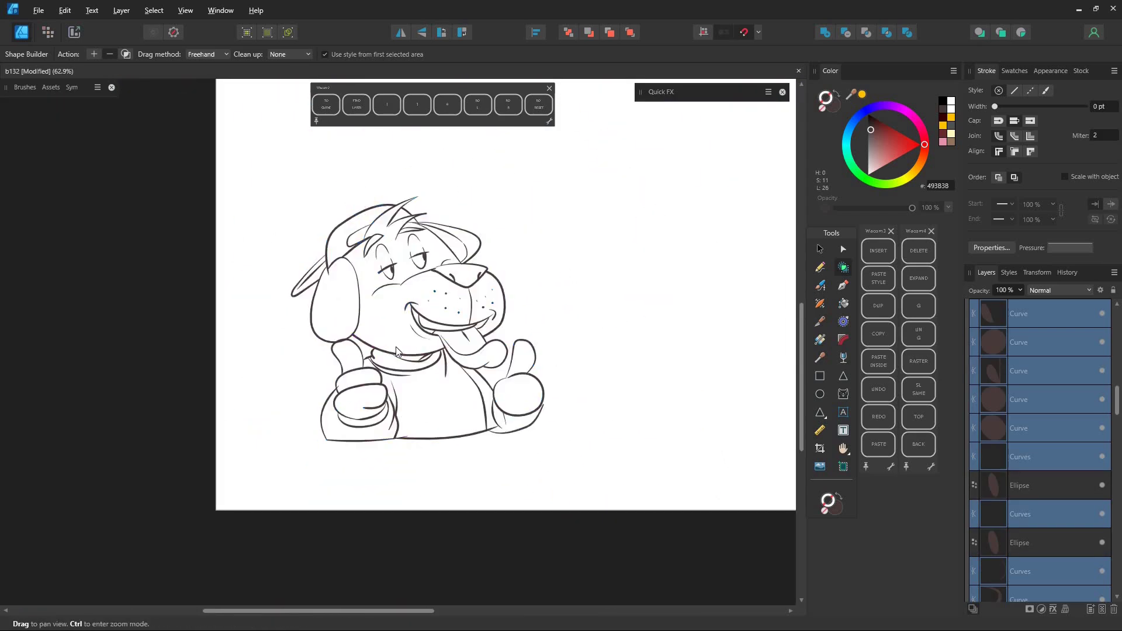
{"action": "scroll", "coordinate": [320, 443], "scroll_direction": "up", "scroll_amount": 12}
{"action": "scroll", "coordinate": [513, 300], "scroll_direction": "down", "scroll_amount": 10}
{"action": "scroll", "coordinate": [318, 222], "scroll_direction": "up", "scroll_amount": 8}
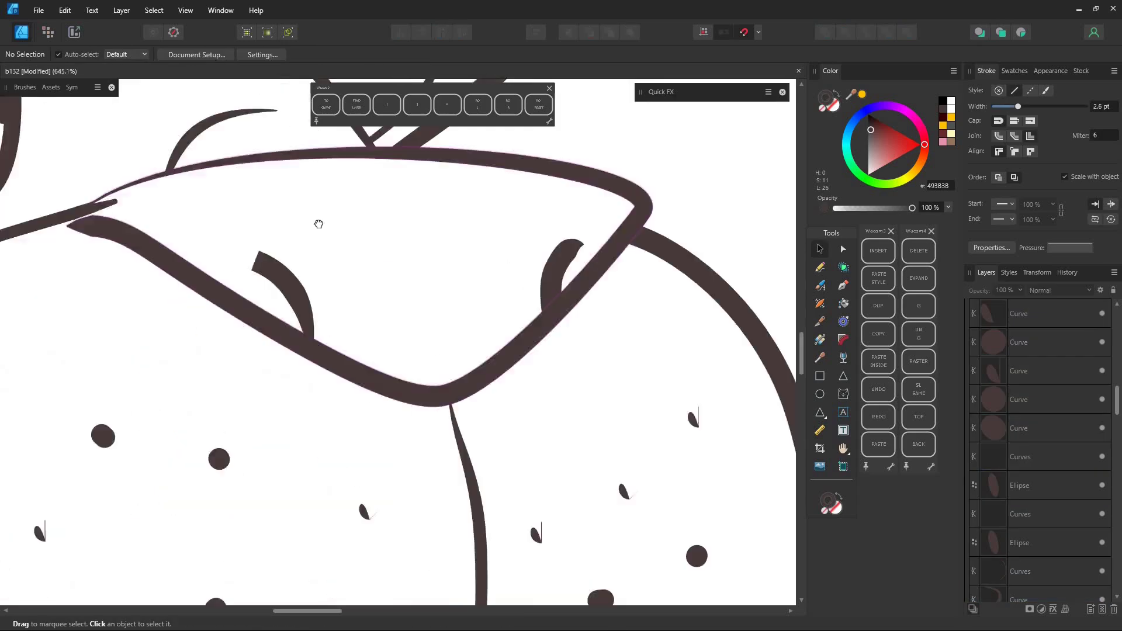
{"action": "key", "text": "a"}
{"action": "left_click", "coordinate": [293, 225]}
{"action": "left_click", "coordinate": [509, 299]}
{"action": "left_click_drag", "start_coordinate": [661, 251], "coordinate": [467, 181]}
Step: Remove the stray spikes from the small whisker dots on the muzzle with the Node tool
{"action": "left_click", "coordinate": [383, 453]}
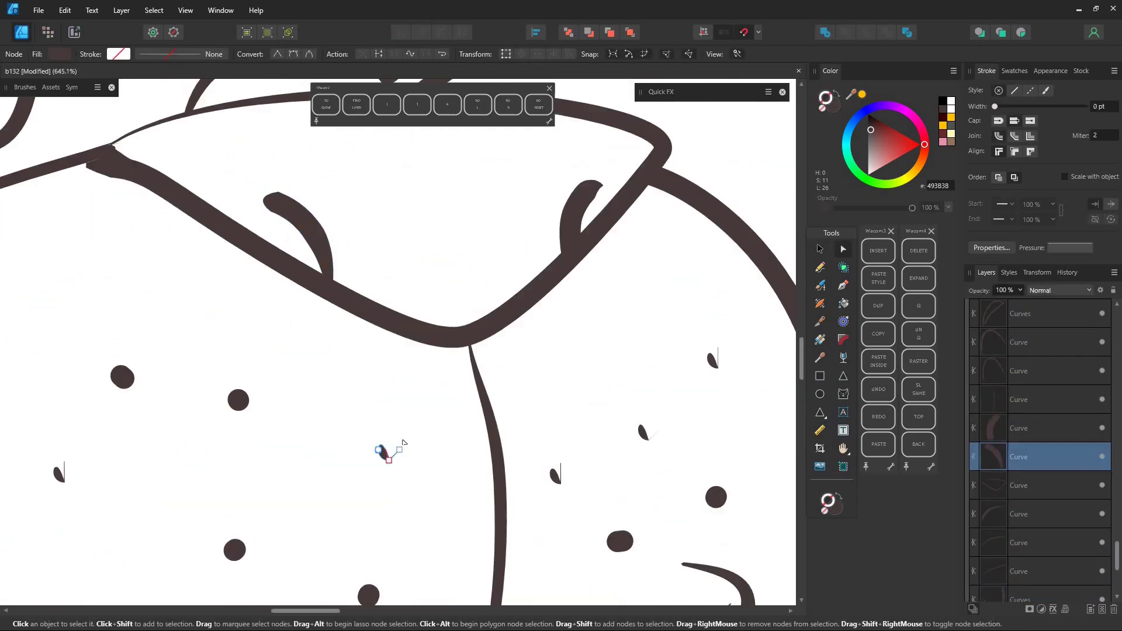
{"action": "left_click", "coordinate": [555, 471]}
{"action": "left_click", "coordinate": [642, 431], "text": "shift"}
{"action": "left_click", "coordinate": [711, 358]}
{"action": "key", "text": "ctrl+0"}
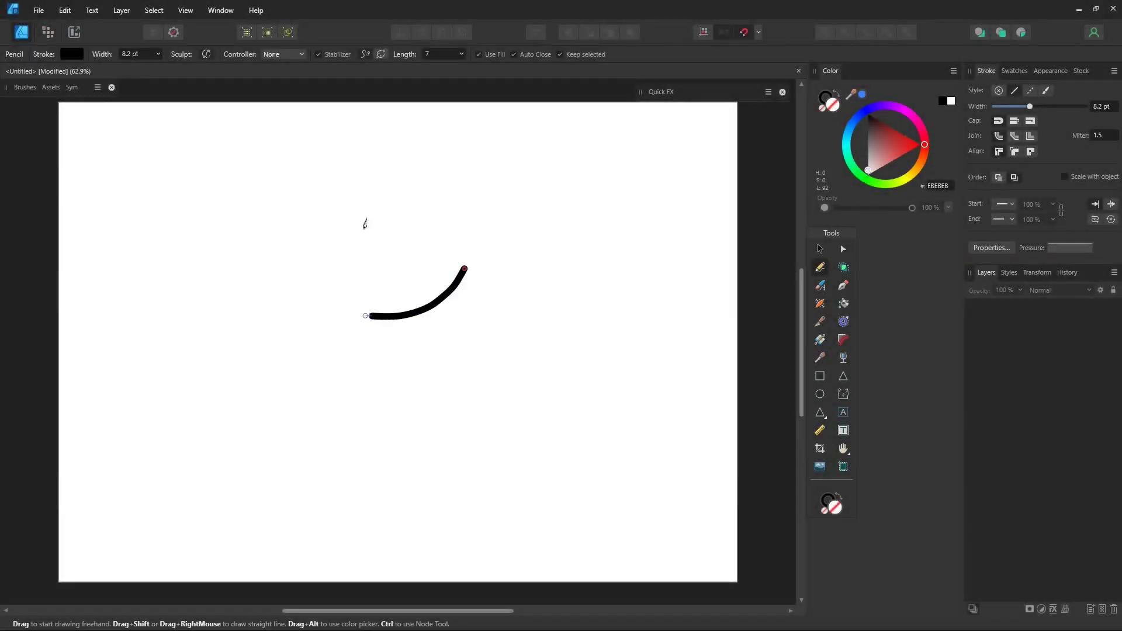
Step: Draw three loops with overshooting ends in the untitled document using the Pencil tool at 8.2 pt
{"action": "left_click_drag", "start_coordinate": [474, 290], "coordinate": [473, 290]}
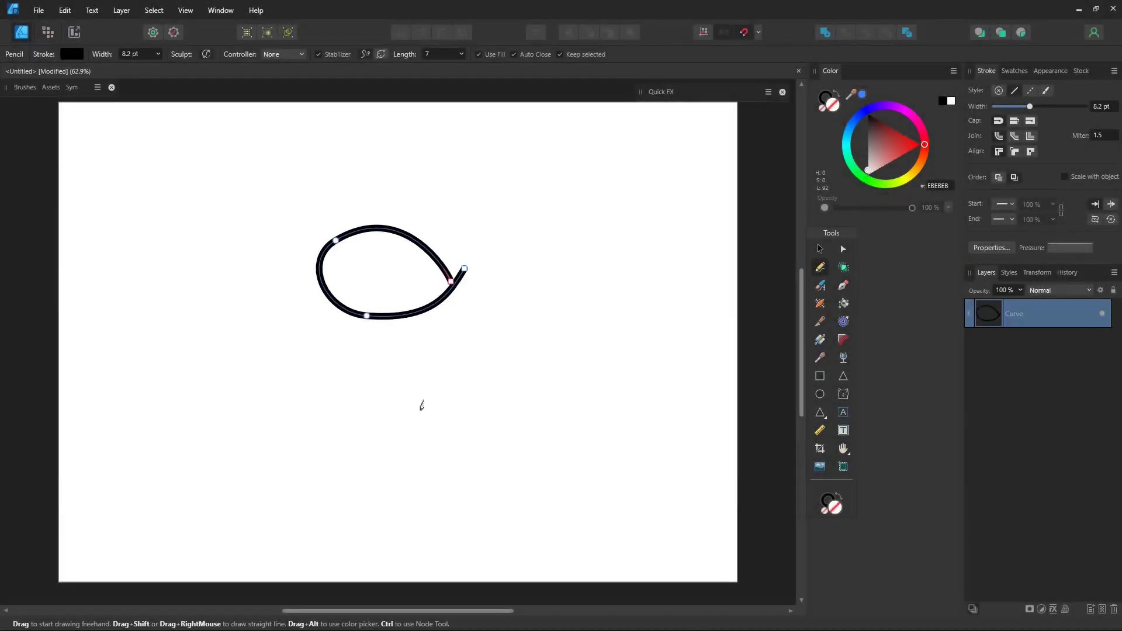
{"action": "left_click_drag", "start_coordinate": [441, 376], "coordinate": [337, 462]}
{"action": "left_click_drag", "start_coordinate": [423, 366], "coordinate": [424, 370]}
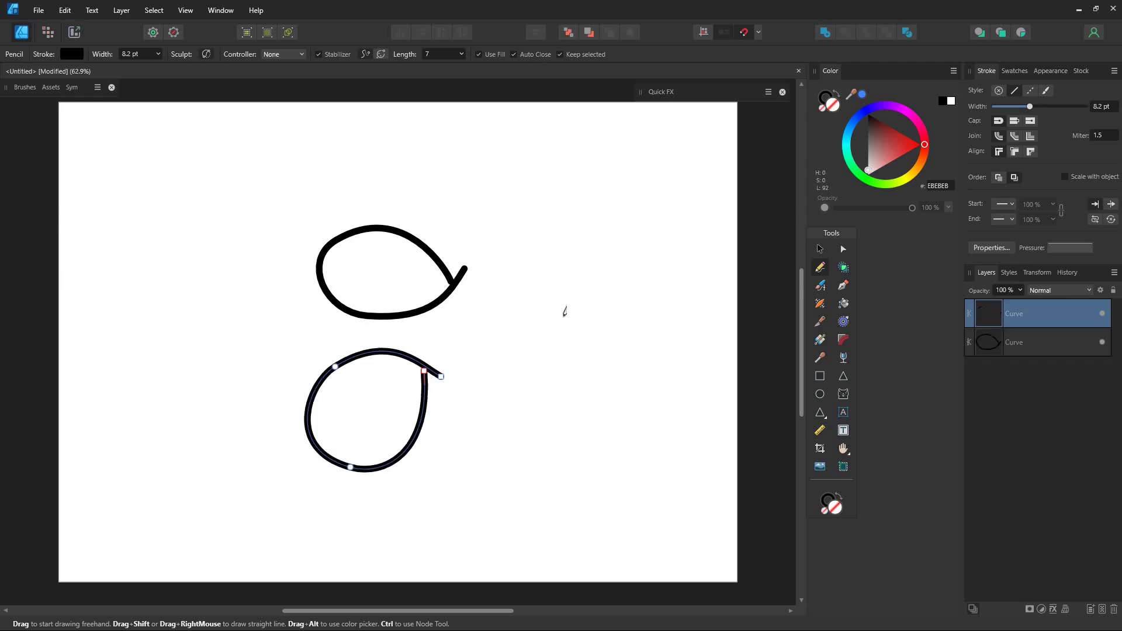
{"action": "left_click_drag", "start_coordinate": [561, 312], "coordinate": [535, 279]}
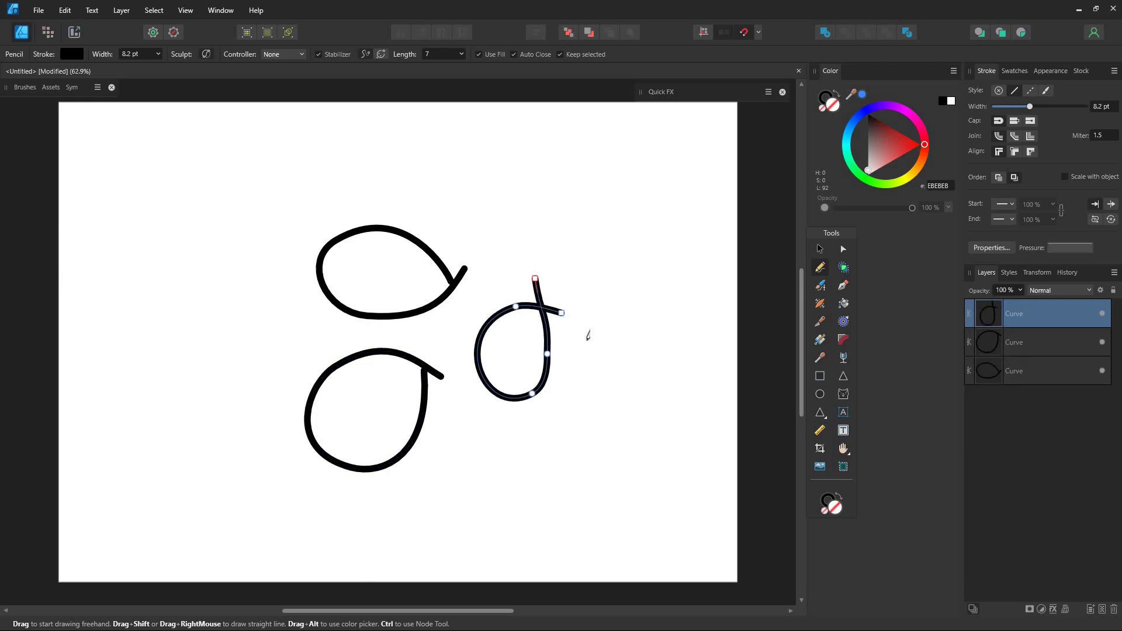
Step: Close the gap in the upper loop by moving its end node onto the crossing line
{"action": "left_click", "coordinate": [447, 271], "text": "ctrl"}
{"action": "left_click", "coordinate": [845, 304]}
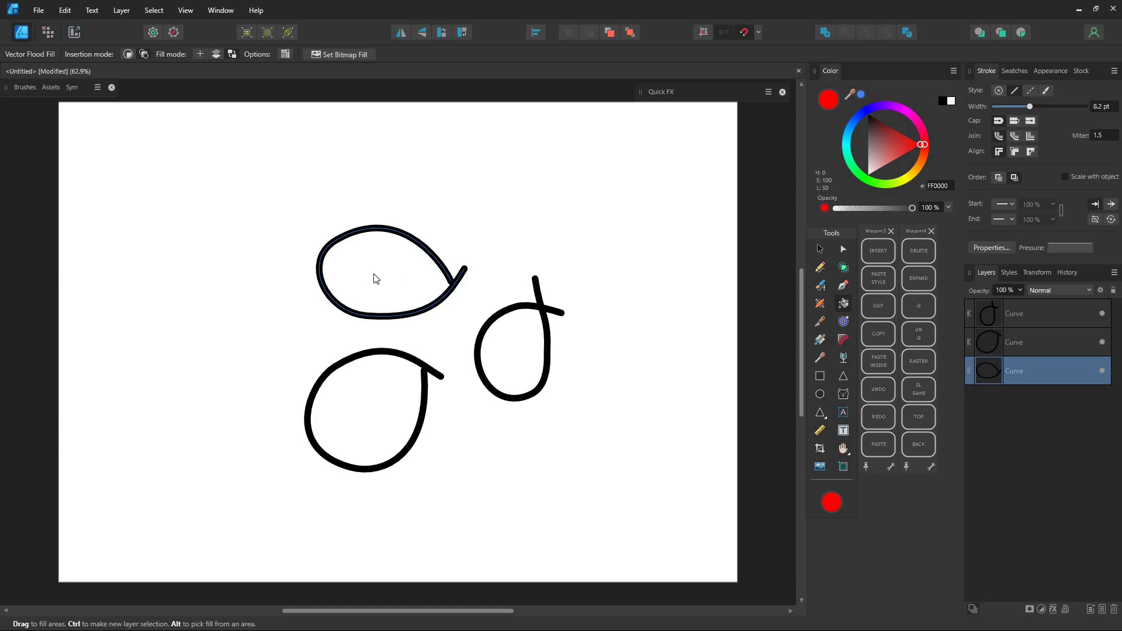
{"action": "scroll", "coordinate": [403, 273], "scroll_direction": "up", "scroll_amount": 5}
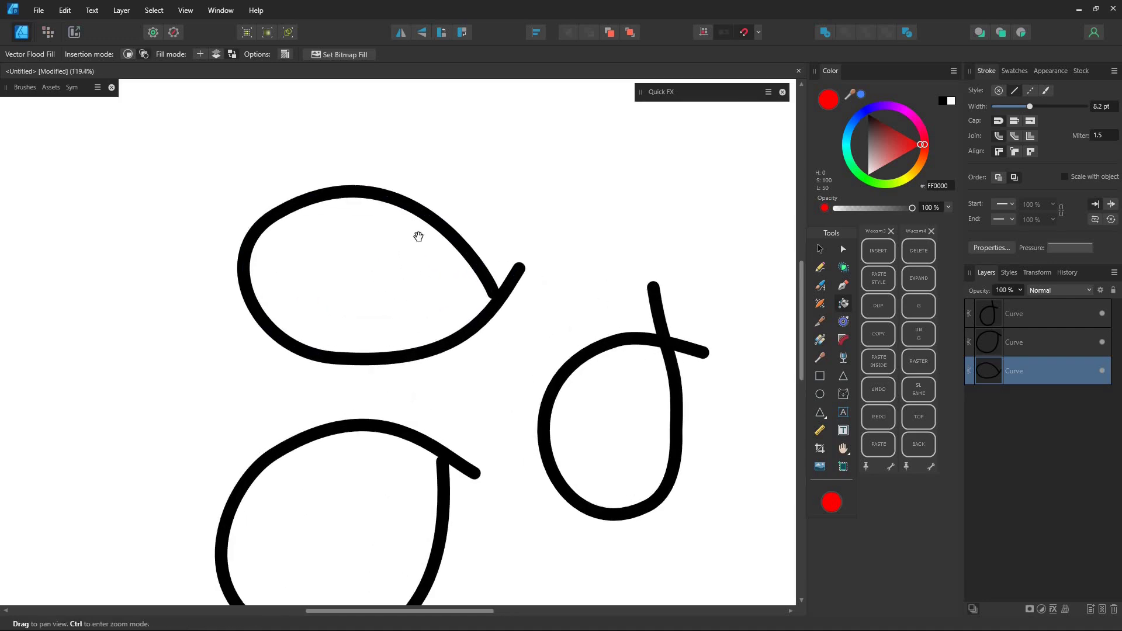
{"action": "left_click_drag", "start_coordinate": [418, 238], "coordinate": [409, 184]}
{"action": "left_click", "coordinate": [842, 251]}
{"action": "scroll", "coordinate": [483, 234], "scroll_direction": "up", "scroll_amount": 4}
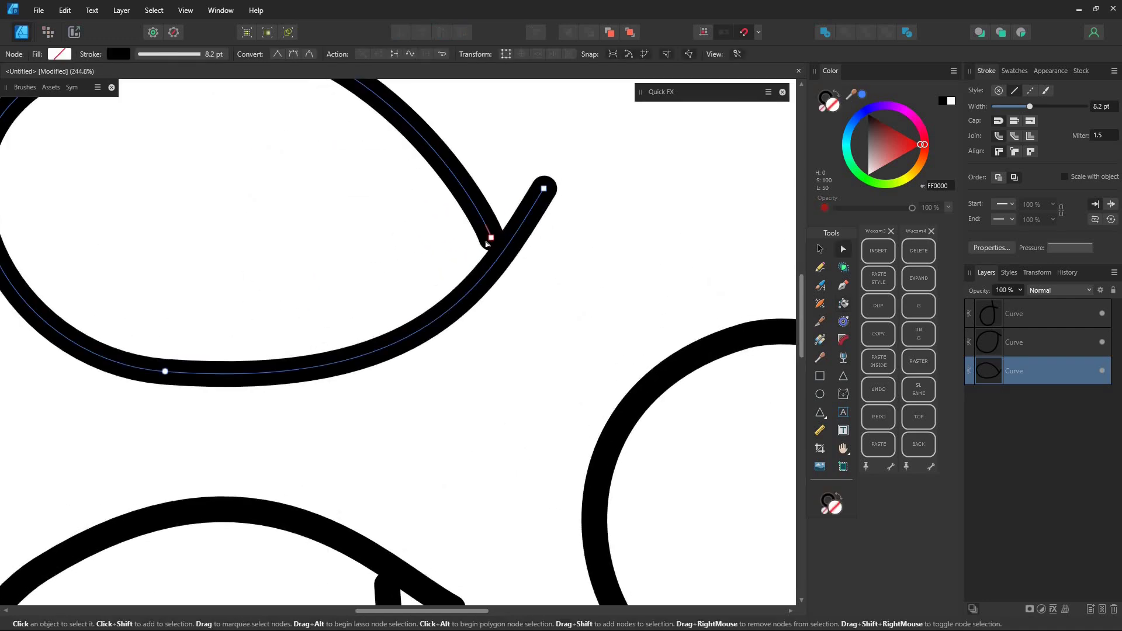
{"action": "left_click_drag", "start_coordinate": [491, 238], "coordinate": [500, 254]}
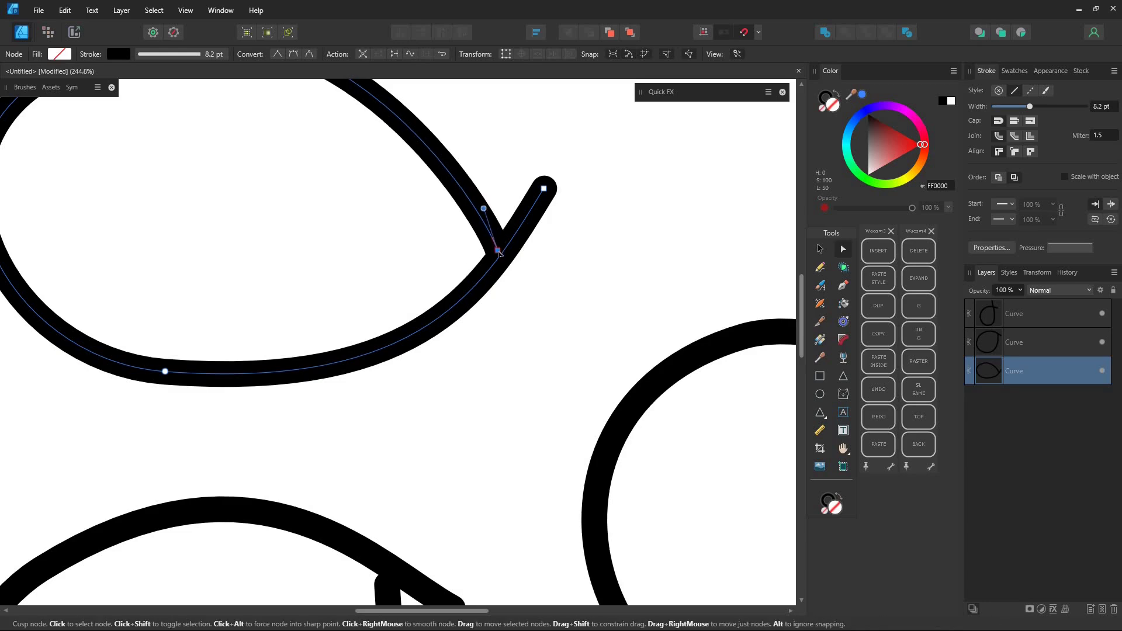
Step: Fill the closed upper loop and the rightmost loop with red FF0000 using Vector Flood Fill
{"action": "left_click", "coordinate": [843, 321]}
{"action": "left_click", "coordinate": [271, 250]}
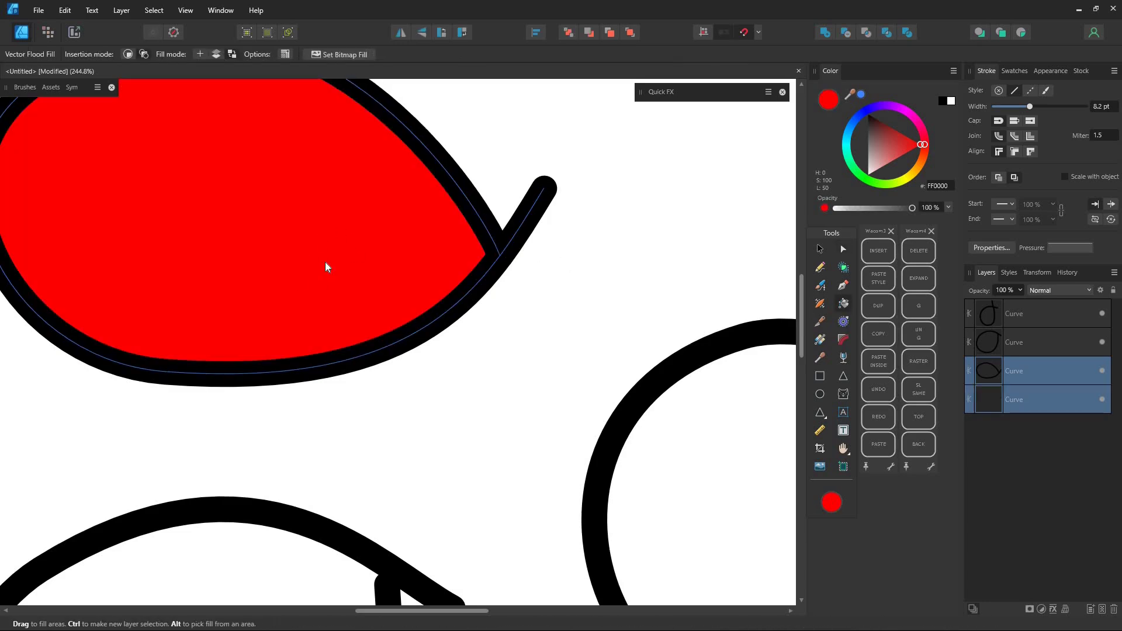
{"action": "left_click_drag", "start_coordinate": [601, 434], "coordinate": [339, 352]}
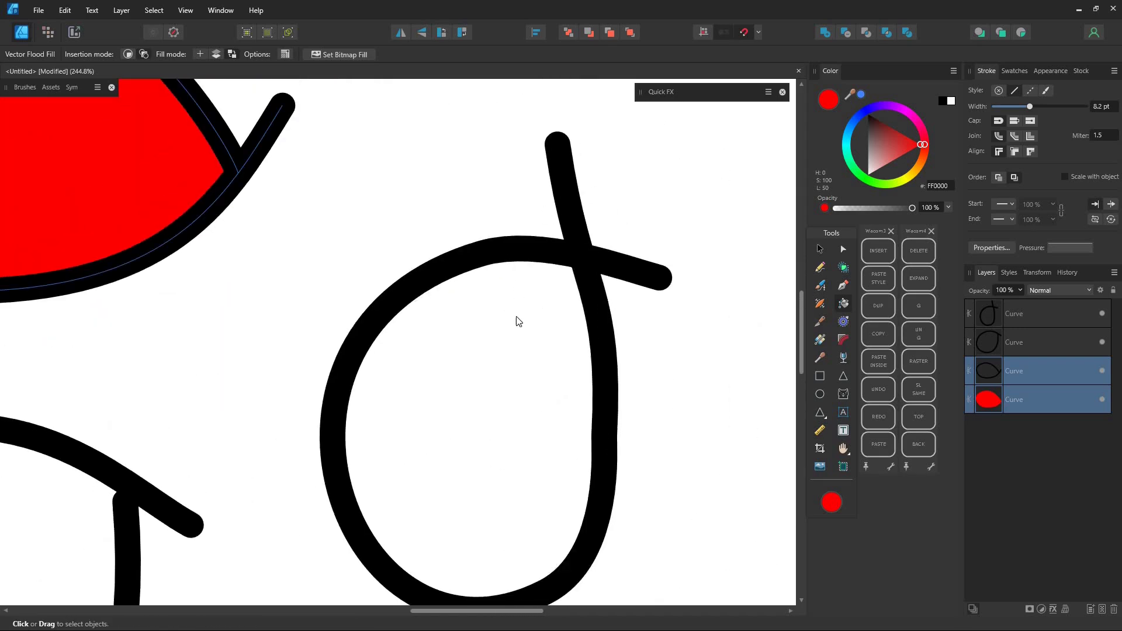
{"action": "left_click", "coordinate": [491, 372]}
Step: Expand the stroke of the lower loop and flood fill its interior with red
{"action": "left_click_drag", "start_coordinate": [258, 413], "coordinate": [563, 173]}
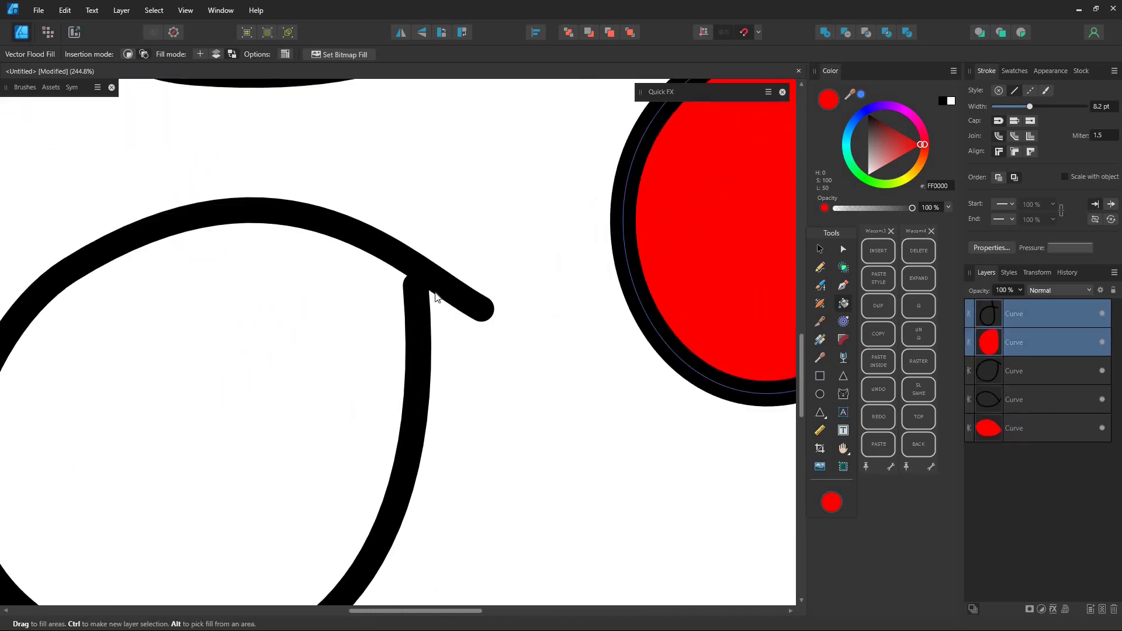
{"action": "left_click_drag", "start_coordinate": [423, 283], "coordinate": [503, 263]}
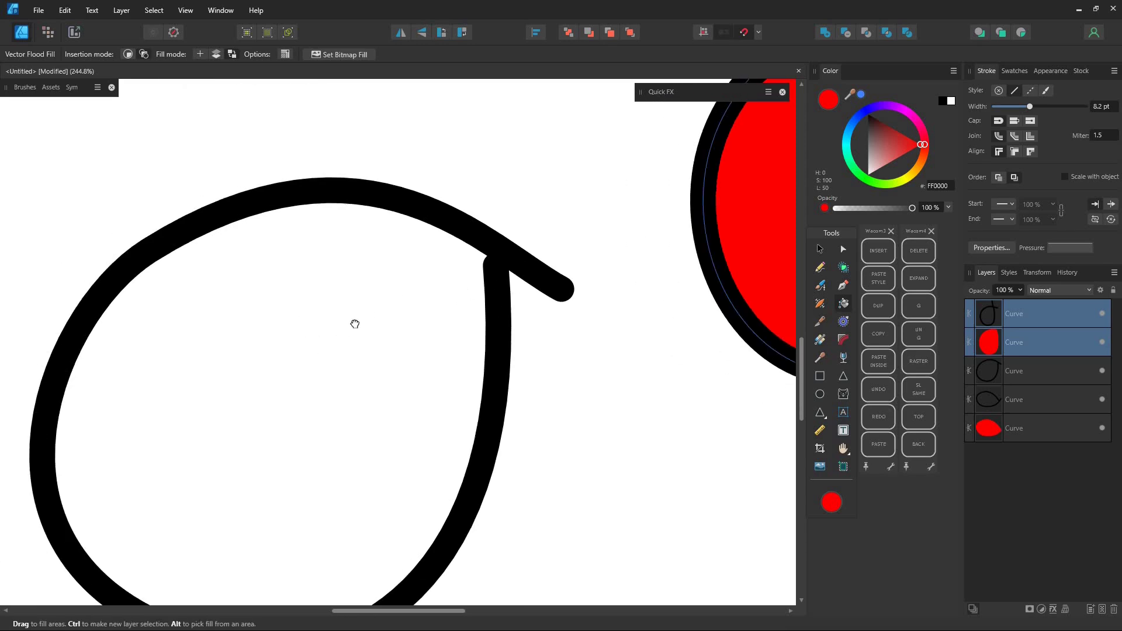
{"action": "left_click_drag", "start_coordinate": [355, 323], "coordinate": [408, 282]}
{"action": "left_click", "coordinate": [553, 286], "text": "ctrl"}
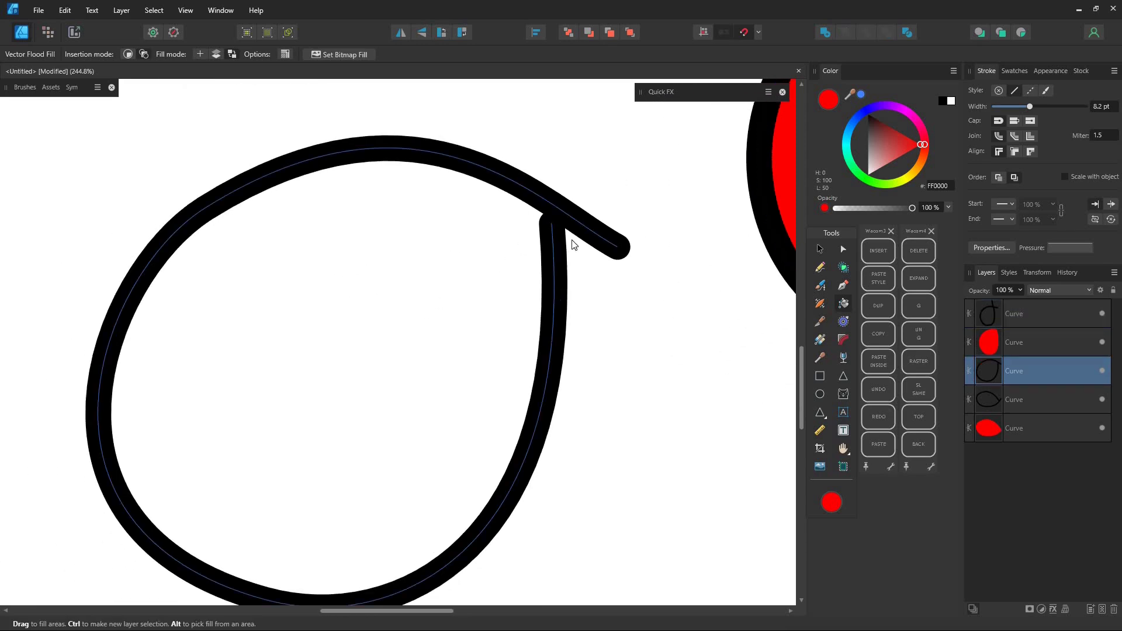
{"action": "left_click", "coordinate": [121, 10]}
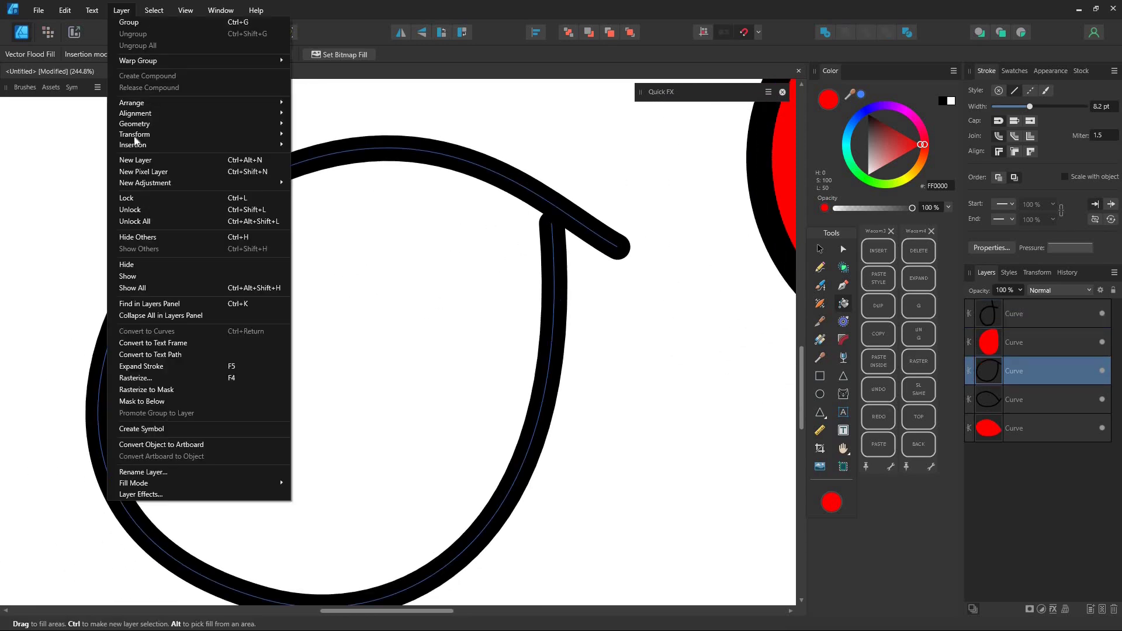
{"action": "left_click", "coordinate": [188, 366]}
{"action": "left_click", "coordinate": [392, 348]}
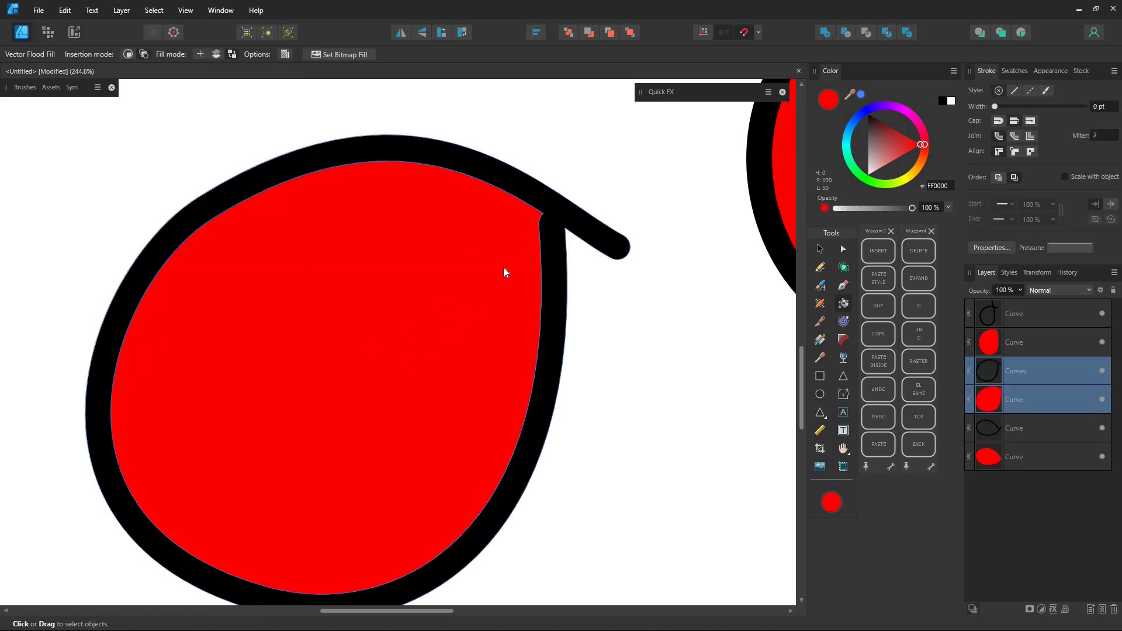
Step: Select all the loops and their red fills and delete them
{"action": "key", "text": "ctrl+0"}
{"action": "left_click", "coordinate": [821, 250]}
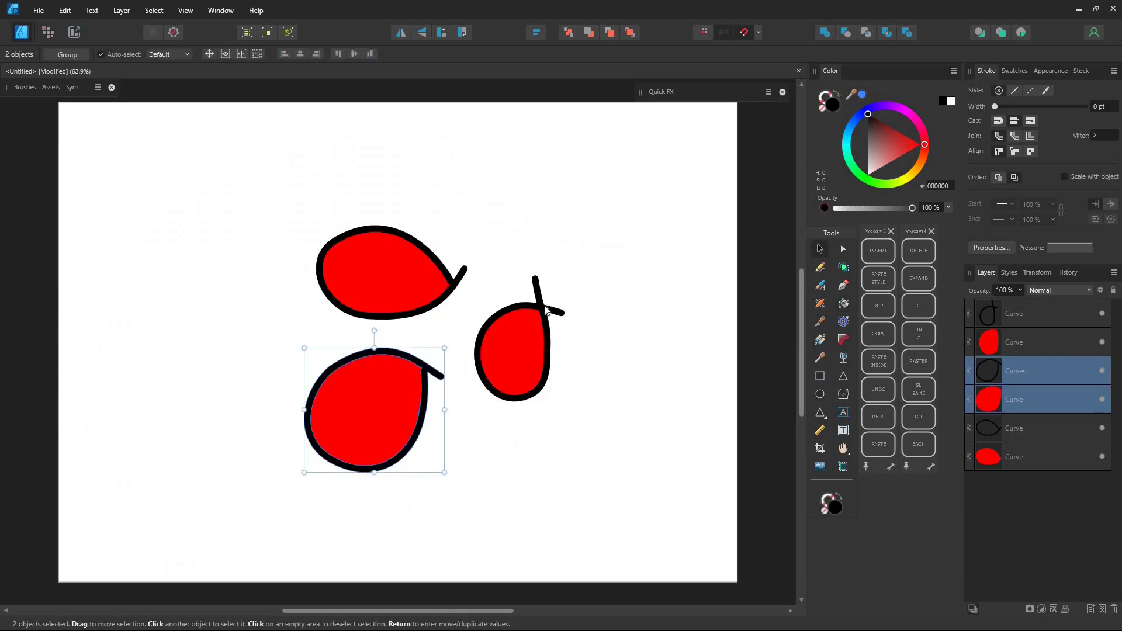
{"action": "left_click_drag", "start_coordinate": [653, 157], "coordinate": [222, 505]}
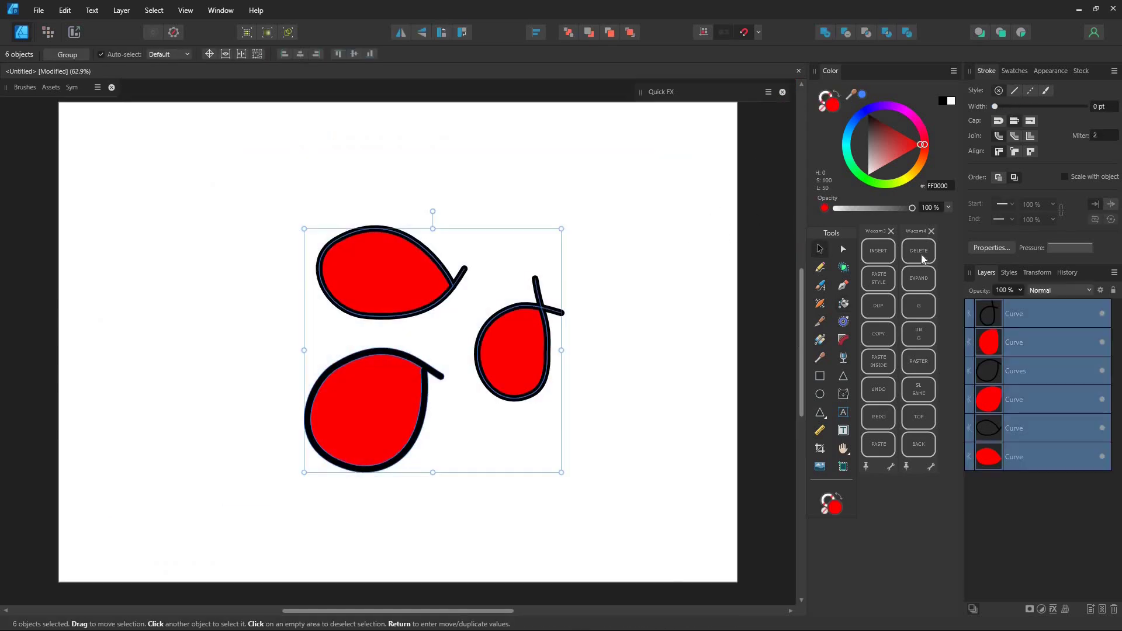
{"action": "left_click", "coordinate": [919, 252]}
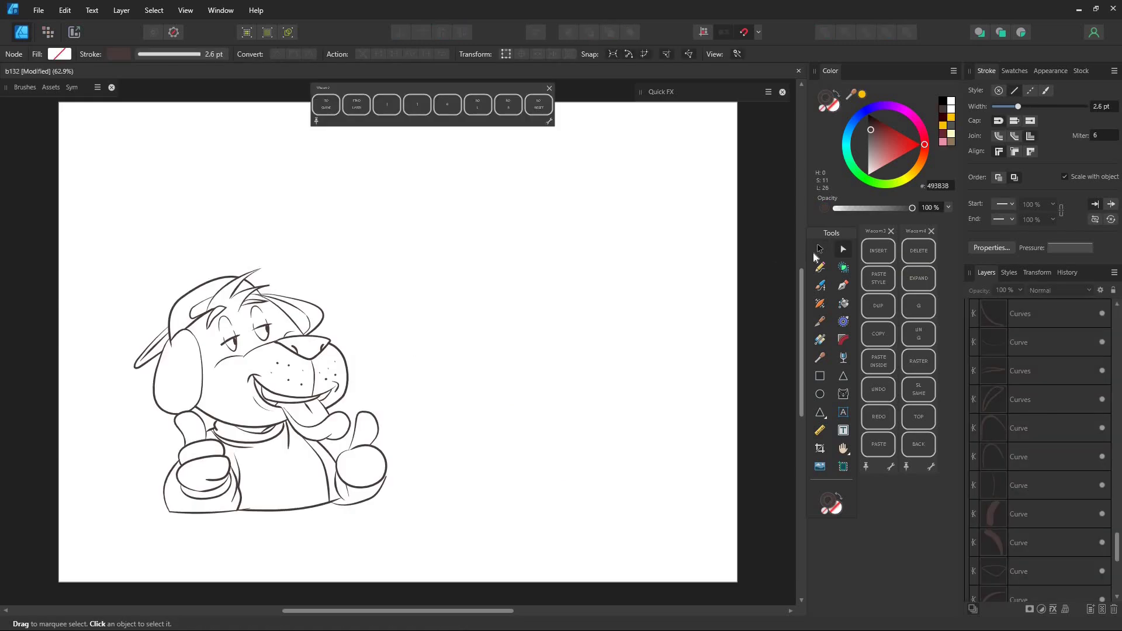
Step: Group the dog's line art in the b132 document and flood fill the face and muzzle with golden brown D19E28
{"action": "left_click_drag", "start_coordinate": [100, 531], "coordinate": [395, 261]}
{"action": "left_click", "coordinate": [906, 319]}
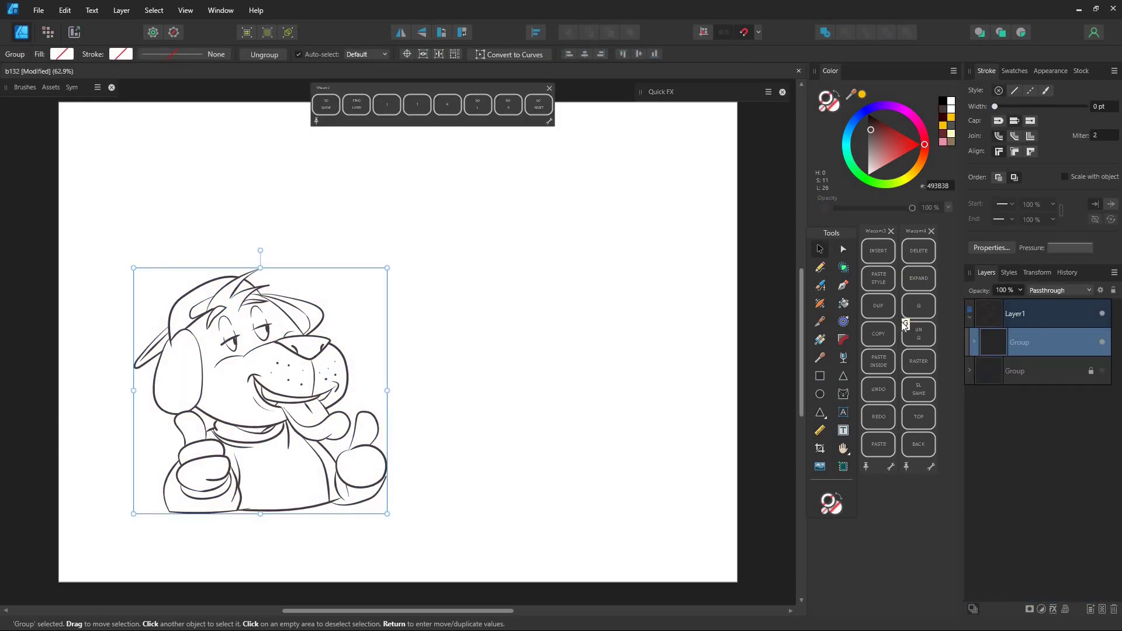
{"action": "left_click", "coordinate": [843, 303]}
{"action": "left_click", "coordinate": [913, 170]}
{"action": "left_click", "coordinate": [871, 159]}
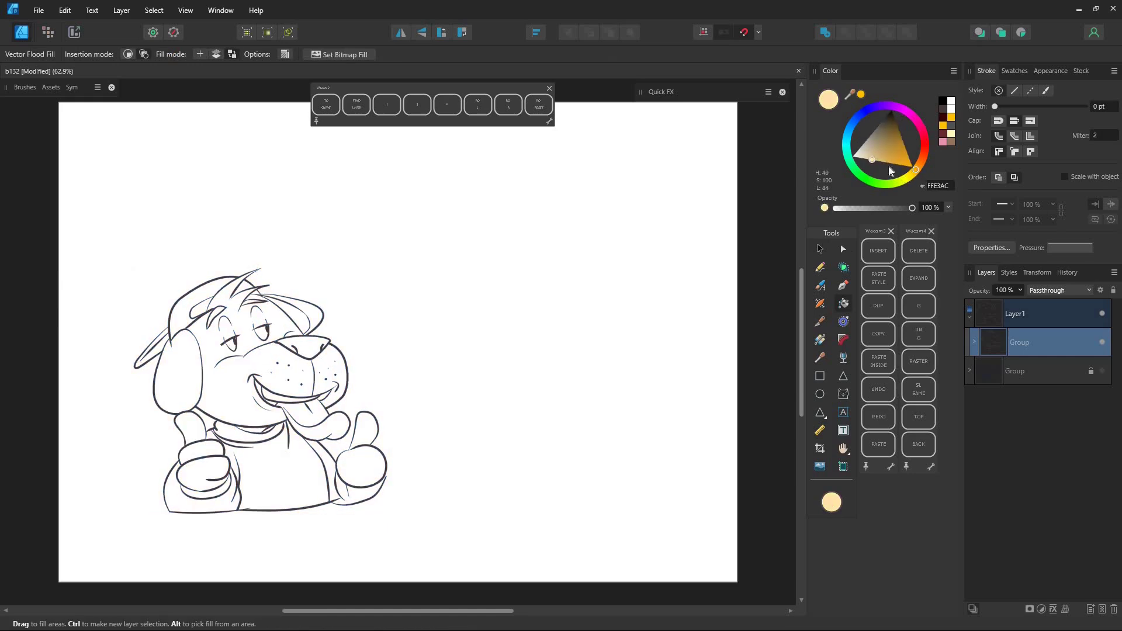
{"action": "left_click", "coordinate": [898, 156]}
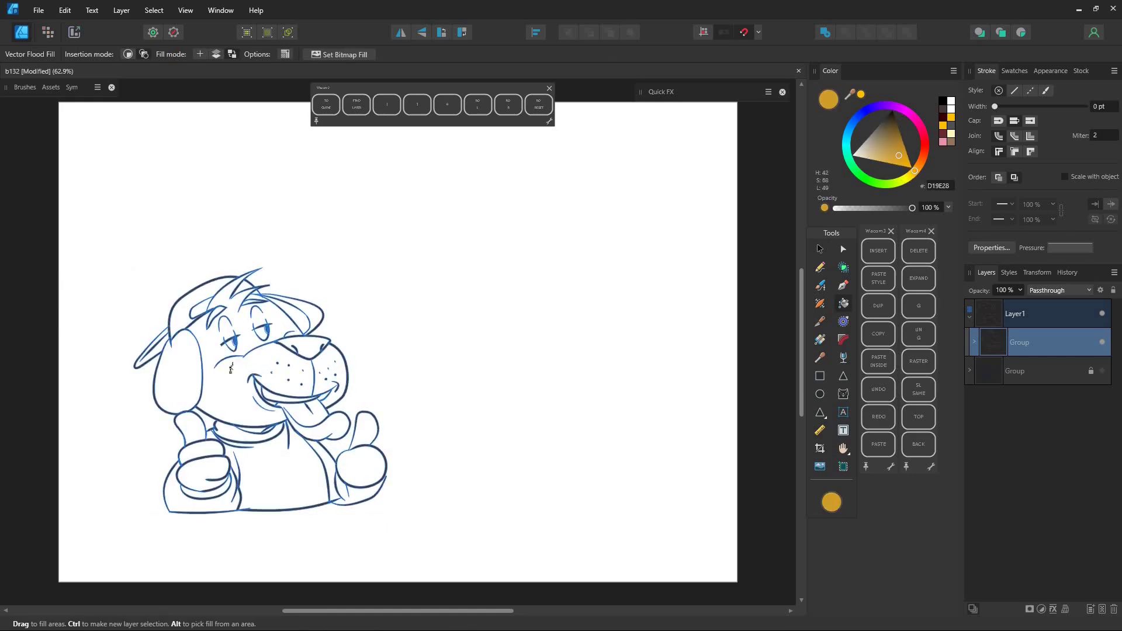
{"action": "left_click", "coordinate": [252, 381]}
{"action": "left_click", "coordinate": [327, 369]}
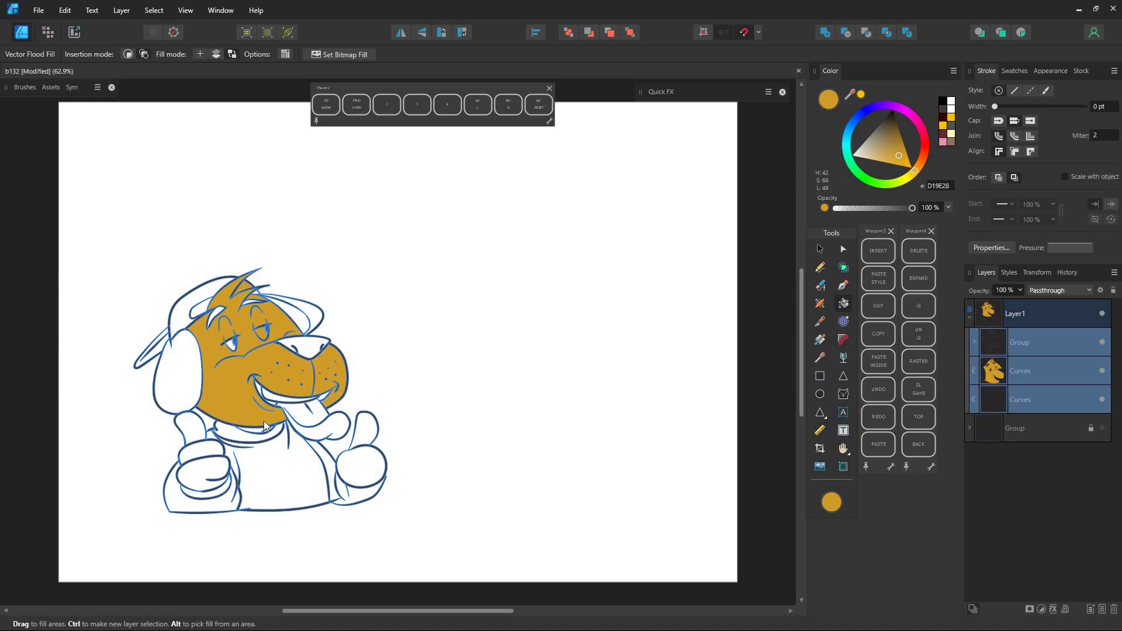
Step: Flood fill both hands and both ears with the same golden brown
{"action": "left_click", "coordinate": [190, 427]}
{"action": "left_click", "coordinate": [202, 450]}
{"action": "left_click", "coordinate": [201, 471]}
{"action": "left_click", "coordinate": [365, 432]}
{"action": "left_click", "coordinate": [361, 466]}
{"action": "left_click", "coordinate": [180, 374]}
{"action": "left_click", "coordinate": [313, 316]}
Step: Flood fill the nose with muted red CA6B65 and the tongue with a lighter pink
{"action": "left_click", "coordinate": [924, 147]}
{"action": "left_click", "coordinate": [304, 346]}
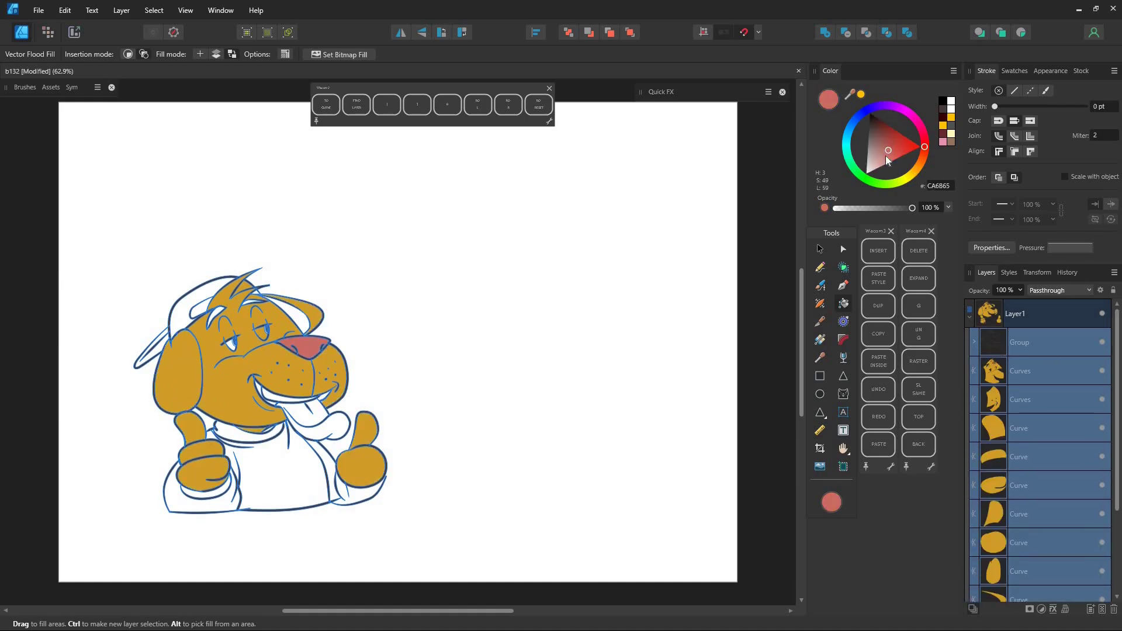
{"action": "left_click", "coordinate": [884, 159]}
{"action": "left_click", "coordinate": [338, 426]}
Step: Flood fill the mouth interior in near-black and colour the cap red with a dark grey opening and brim
{"action": "left_click", "coordinate": [869, 123]}
{"action": "left_click", "coordinate": [265, 396]}
{"action": "left_click", "coordinate": [200, 309]}
{"action": "left_click", "coordinate": [199, 294]}
{"action": "left_click", "coordinate": [153, 349]}
Step: Flood fill the shirt's collar, body and sleeves with yellow FFEB00
{"action": "left_click", "coordinate": [908, 176]}
{"action": "left_click", "coordinate": [904, 172]}
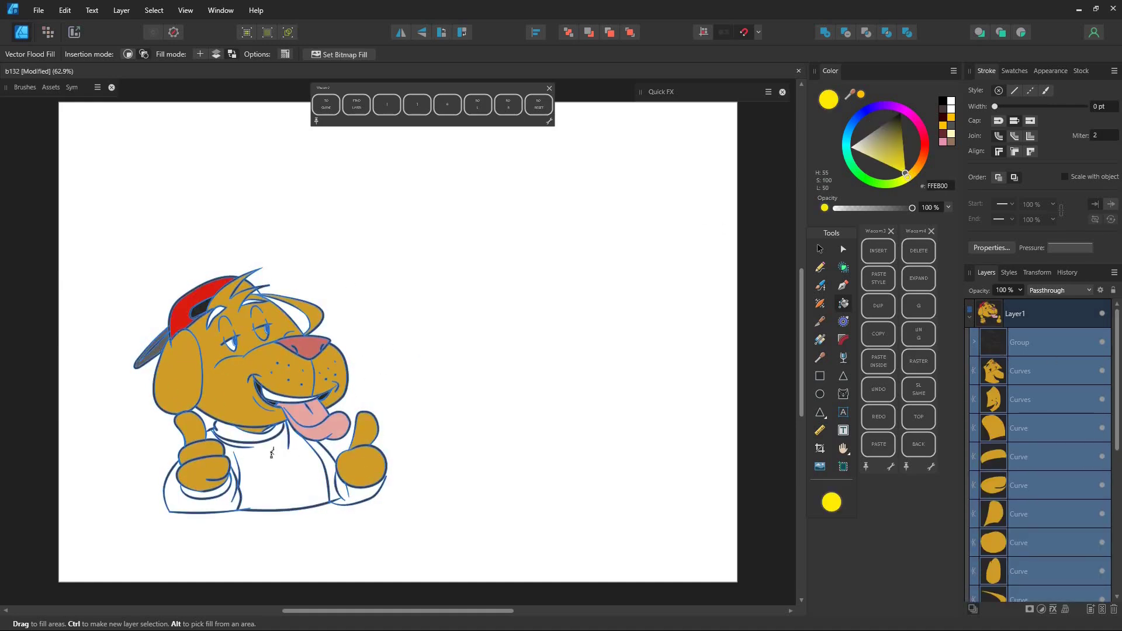
{"action": "left_click", "coordinate": [251, 436]}
{"action": "left_click", "coordinate": [284, 476]}
{"action": "left_click", "coordinate": [188, 504]}
{"action": "left_click", "coordinate": [206, 494]}
{"action": "left_click", "coordinate": [330, 476]}
Step: Close the gap in the outer line of the right-hand sleeve where it meets the hand, using the Node tool
{"action": "left_click", "coordinate": [843, 249]}
{"action": "scroll", "coordinate": [288, 568], "scroll_direction": "up", "scroll_amount": 4}
{"action": "left_click", "coordinate": [496, 372]}
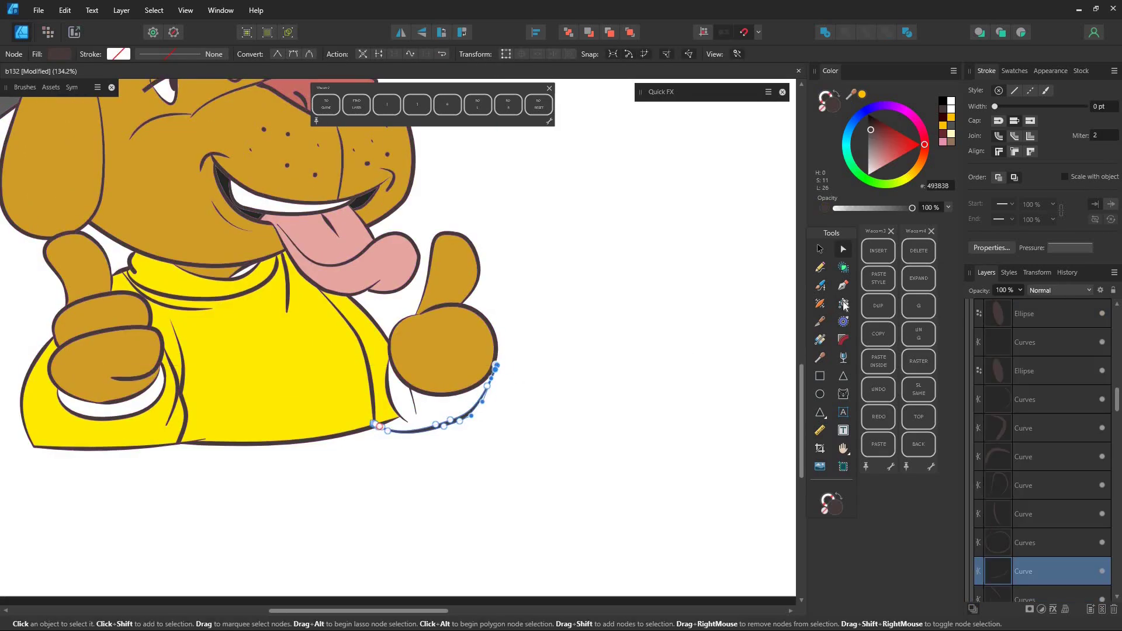
Step: Reselect the line art group and flood fill both cuffs with the shirt's yellow and the eyebrows with near-black 050500
{"action": "left_click_drag", "start_coordinate": [1117, 400], "coordinate": [1118, 321]}
{"action": "left_click", "coordinate": [1019, 342]}
{"action": "left_click", "coordinate": [842, 303]}
{"action": "left_click", "coordinate": [438, 411]}
{"action": "left_click", "coordinate": [101, 414]}
{"action": "left_click", "coordinate": [898, 122]}
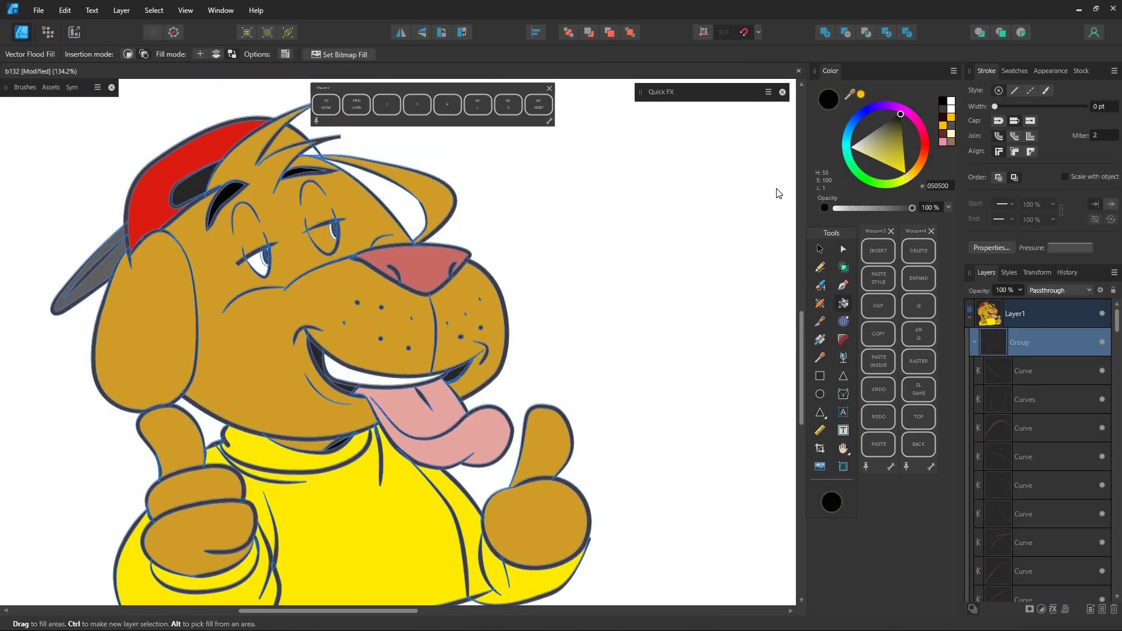
Step: Select all shapes sharing the golden brown fill and merge them into a single shape
{"action": "left_click", "coordinate": [843, 250]}
{"action": "left_click", "coordinate": [245, 350]}
{"action": "left_click", "coordinate": [820, 268]}
{"action": "left_click", "coordinate": [153, 11]}
{"action": "left_click", "coordinate": [266, 70]}
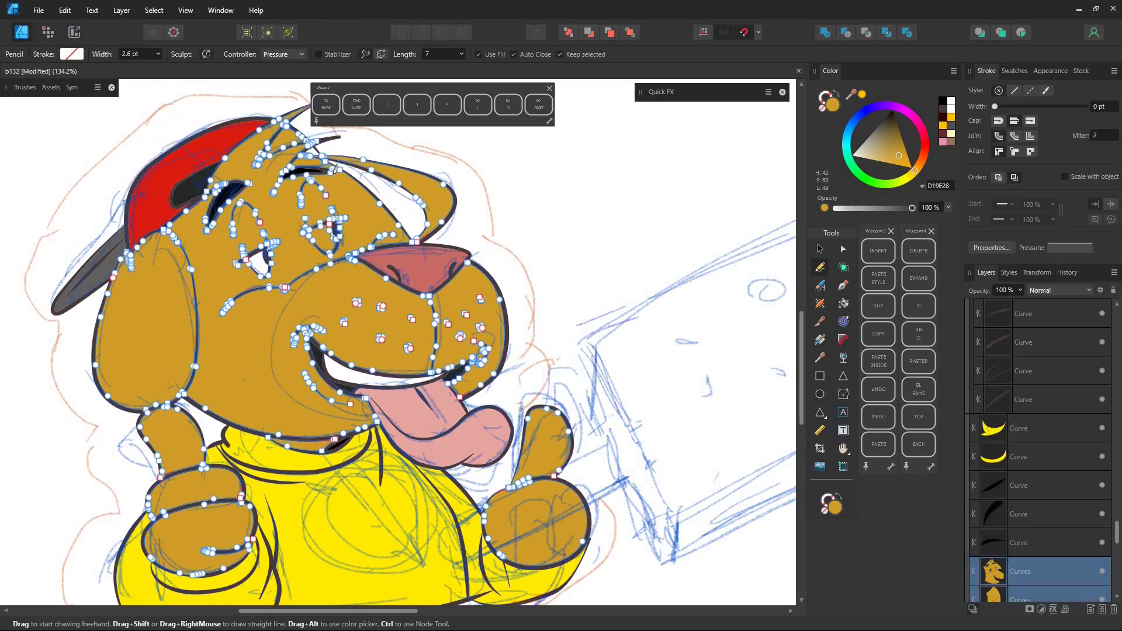
{"action": "left_click", "coordinate": [825, 33]}
{"action": "key", "text": "ctrl+z"}
Step: Draw a muzzle patch inside the brown shape with the Pencil, fill it with light tan F2D083, and hide the sketch
{"action": "left_click_drag", "start_coordinate": [336, 260], "coordinate": [467, 238]}
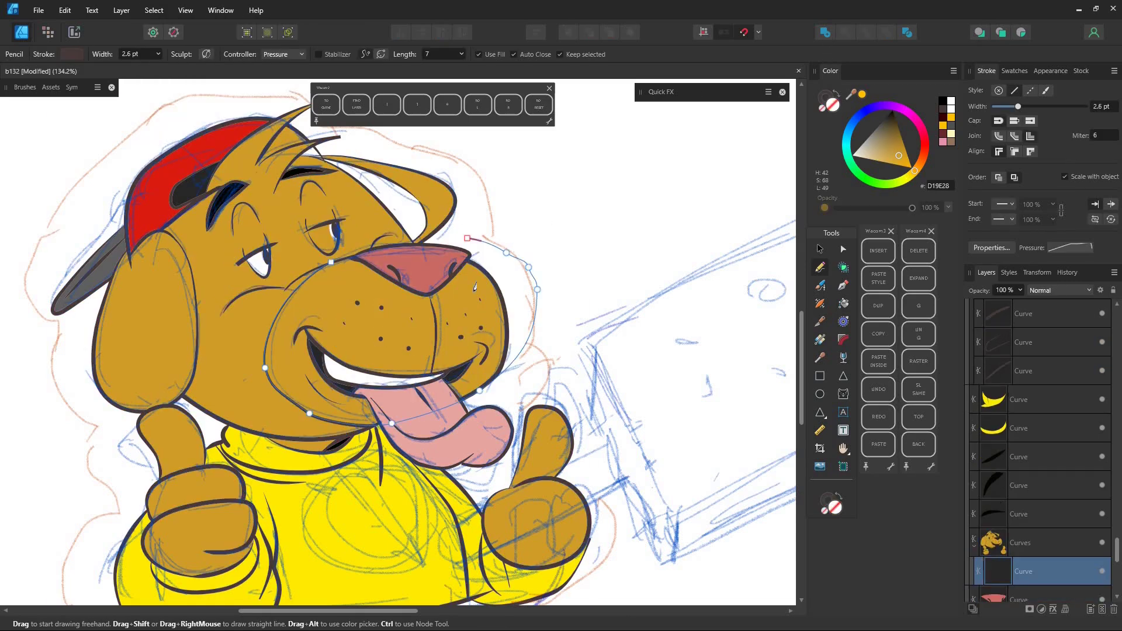
{"action": "left_click_drag", "start_coordinate": [864, 145], "coordinate": [879, 158]}
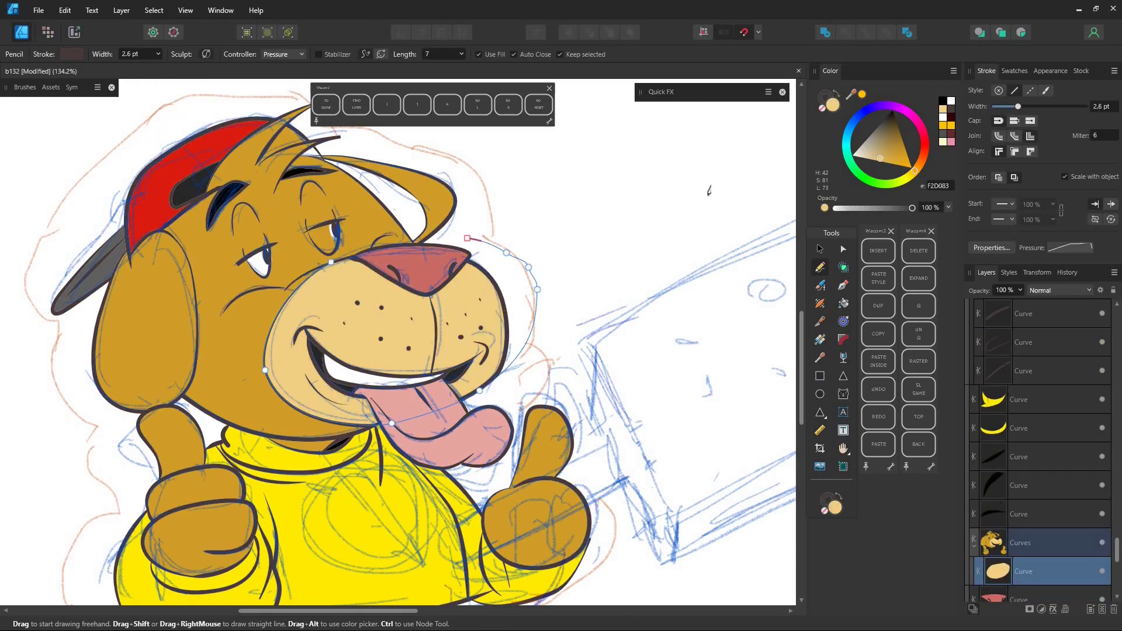
{"action": "left_click_drag", "start_coordinate": [1118, 552], "coordinate": [1117, 307]}
{"action": "left_click", "coordinate": [1102, 314]}
Step: Select the ellipse over the pupil of the dog's right-hand eye and delete it
{"action": "scroll", "coordinate": [329, 242], "scroll_direction": "up", "scroll_amount": 5}
{"action": "left_click", "coordinate": [343, 209], "text": "ctrl"}
{"action": "left_click", "coordinate": [919, 251]}
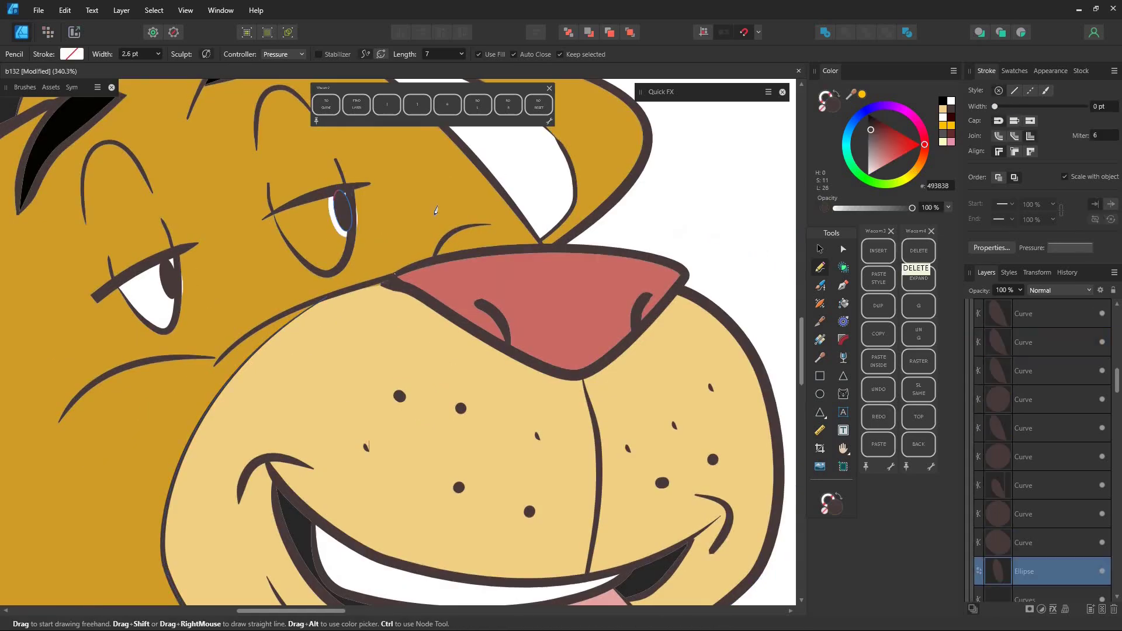
Step: Paint light yellow patches over the whites of both of the dog's eyes
{"action": "left_click", "coordinate": [376, 227], "text": "ctrl"}
{"action": "left_click", "coordinate": [820, 285]}
{"action": "left_click", "coordinate": [905, 177]}
{"action": "left_click_drag", "start_coordinate": [287, 224], "coordinate": [319, 238]}
{"action": "mouse_move", "coordinate": [127, 289]}
{"action": "left_mouse_down"}
{"action": "mouse_move", "coordinate": [169, 270]}
{"action": "mouse_move", "coordinate": [191, 298]}
{"action": "left_mouse_up"}
Step: Place the light yellow eye patches beneath the outlines and delete the leftover shapes around the eyes
{"action": "scroll", "coordinate": [1019, 514], "scroll_direction": "down", "scroll_amount": 1}
{"action": "left_click", "coordinate": [1019, 514], "text": "shift"}
{"action": "left_click", "coordinate": [121, 11]}
{"action": "left_click", "coordinate": [152, 280]}
{"action": "left_click", "coordinate": [171, 290], "text": "ctrl"}
{"action": "left_click", "coordinate": [820, 249]}
{"action": "left_click", "coordinate": [917, 257]}
{"action": "left_click", "coordinate": [181, 280]}
{"action": "left_click", "coordinate": [843, 249]}
{"action": "left_click", "coordinate": [915, 256]}
{"action": "left_click", "coordinate": [725, 193]}
{"action": "key", "text": "ctrl+0"}
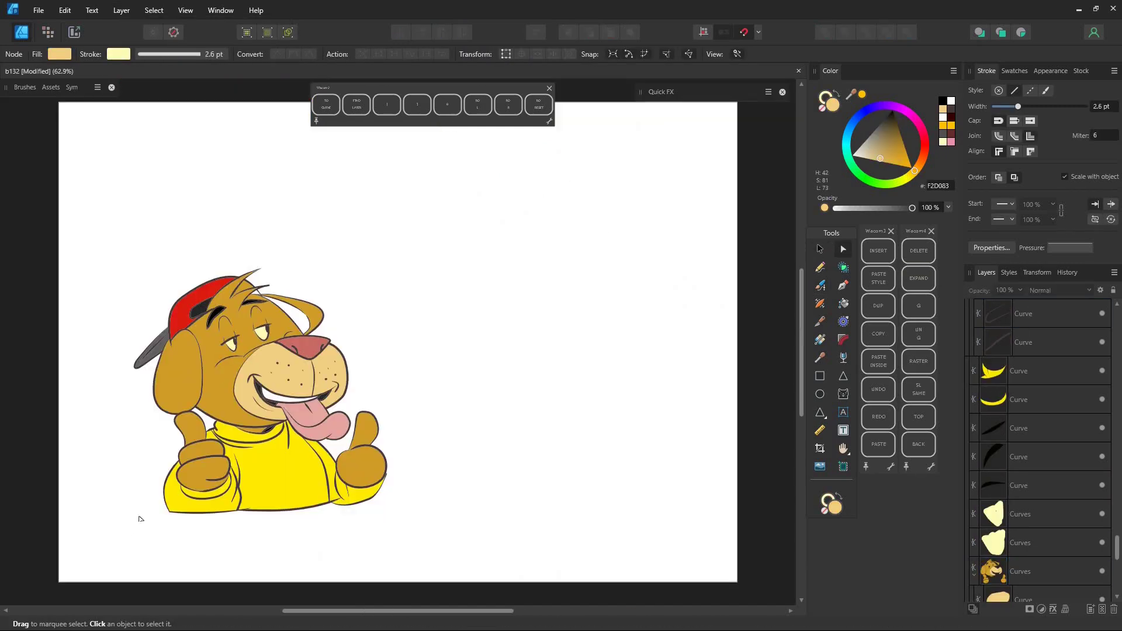
Step: Flood fill the white area inside the far ear with dark grey 5C5B51 and recolour the tongue pink FF99A4
{"action": "scroll", "coordinate": [971, 352], "scroll_direction": "up", "scroll_amount": 20}
{"action": "left_click", "coordinate": [971, 352]}
{"action": "left_click", "coordinate": [843, 303]}
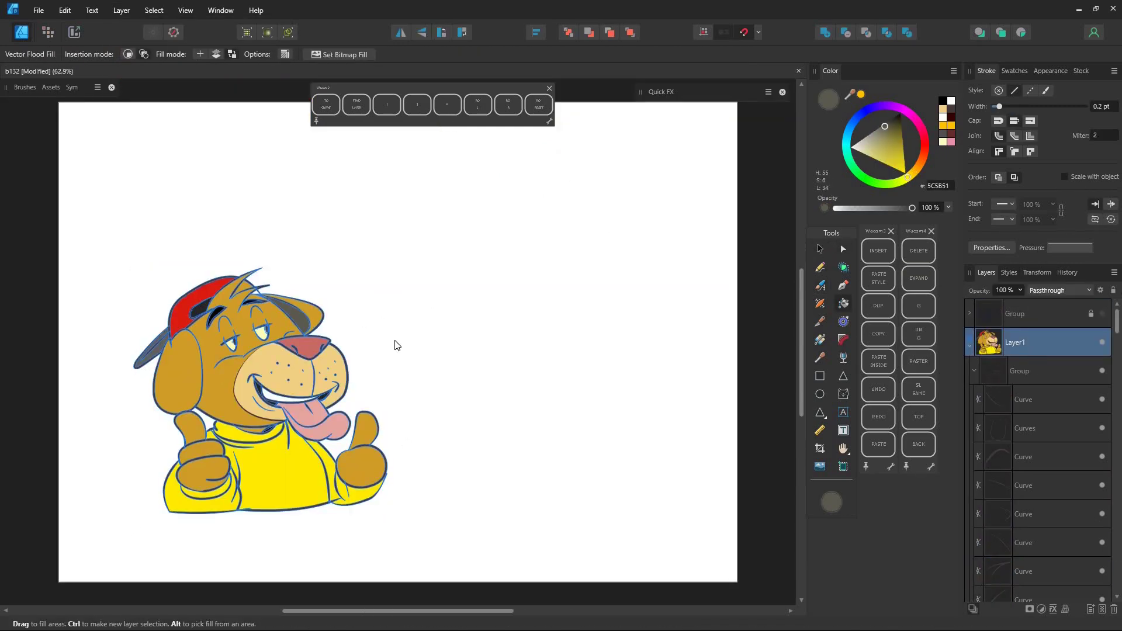
{"action": "left_click", "coordinate": [843, 249]}
{"action": "left_click", "coordinate": [333, 426]}
{"action": "left_click", "coordinate": [820, 249]}
{"action": "left_click", "coordinate": [628, 293]}
{"action": "scroll", "coordinate": [968, 374], "scroll_direction": "up", "scroll_amount": 20}
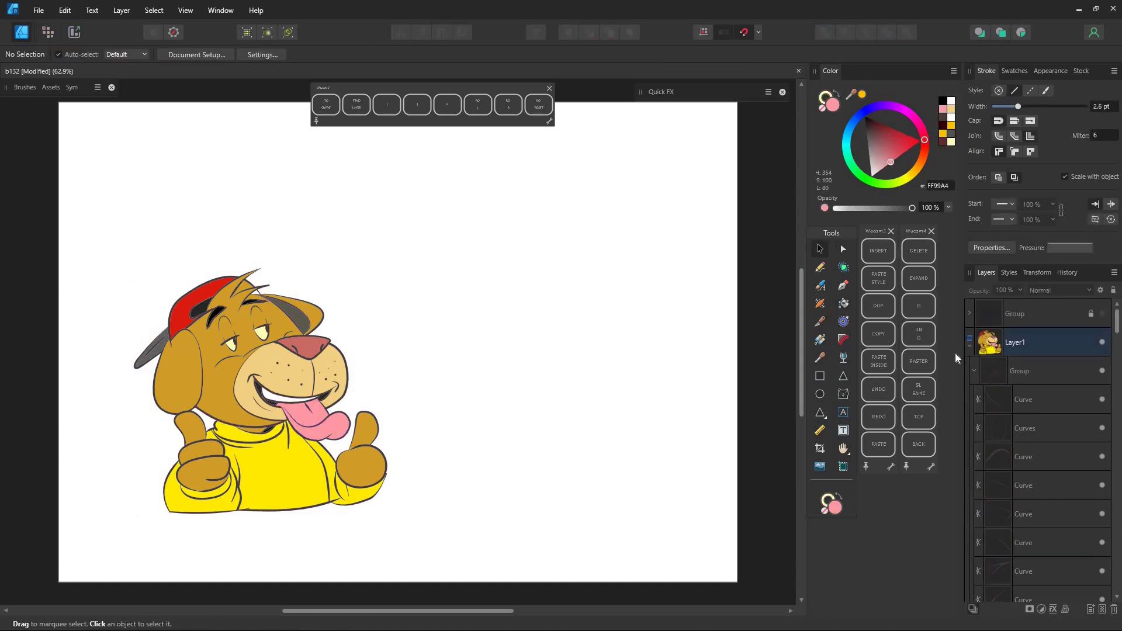
{"action": "left_click", "coordinate": [970, 345]}
{"action": "left_click", "coordinate": [1027, 372]}
{"action": "left_click_drag", "start_coordinate": [1010, 377], "coordinate": [1008, 350]}
{"action": "key", "text": "Delete"}
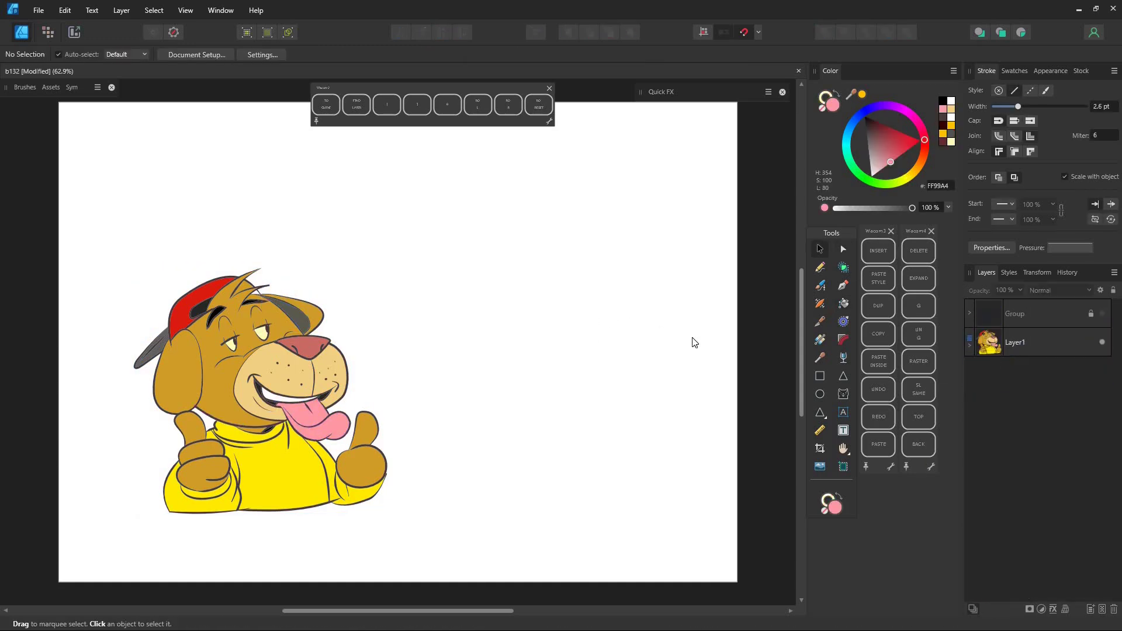
Step: Select the line art group and flood fill the small cap area beside the hair with the cap's red DD1D11
{"action": "left_click", "coordinate": [969, 346]}
{"action": "left_click", "coordinate": [1019, 371]}
{"action": "left_click", "coordinate": [843, 304]}
{"action": "left_click", "coordinate": [205, 292], "text": "alt"}
{"action": "left_click", "coordinate": [256, 292]}
{"action": "key", "text": "ctrl+z"}
{"action": "scroll", "coordinate": [208, 291], "scroll_direction": "up", "scroll_amount": 8}
{"action": "left_click", "coordinate": [478, 304]}
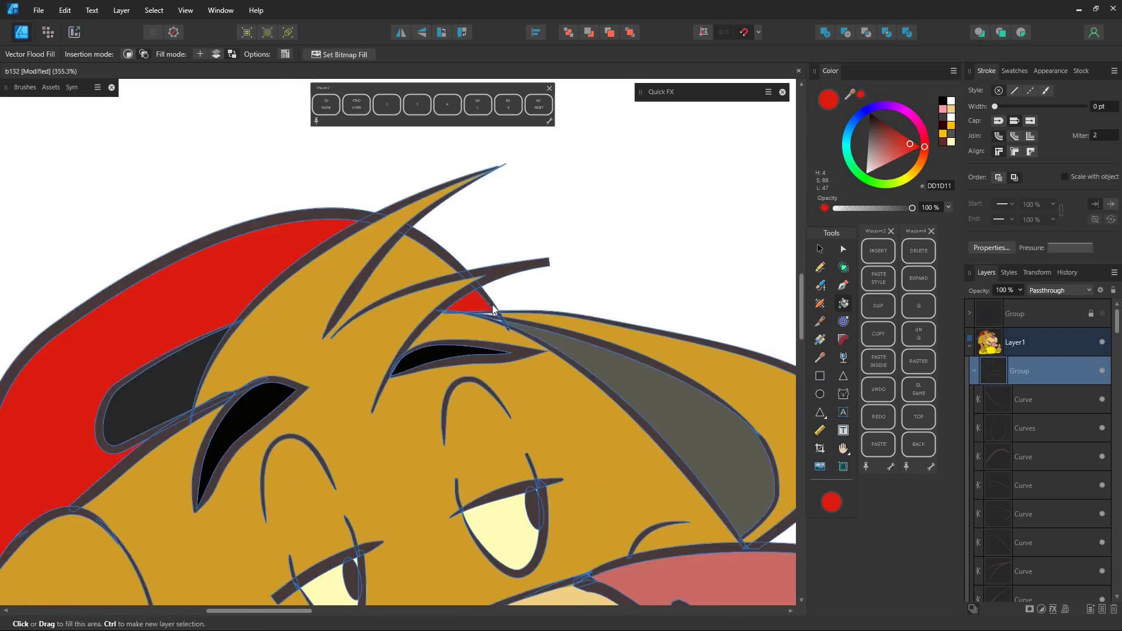
Step: Flood fill the remaining slivers where the cap meets the hair with red and golden brown D19E28
{"action": "scroll", "coordinate": [497, 303], "scroll_direction": "up", "scroll_amount": 5}
{"action": "left_click", "coordinate": [445, 339]}
{"action": "left_click", "coordinate": [382, 395], "text": "alt"}
{"action": "left_click", "coordinate": [448, 346]}
{"action": "mouse_move", "coordinate": [196, 383]}
{"action": "left_mouse_down"}
{"action": "mouse_move", "coordinate": [396, 371]}
{"action": "mouse_move", "coordinate": [334, 429]}
{"action": "left_mouse_up"}
Step: Draw a red DD1D11 patch between the two hair tufts with the Pencil, inside the brown shape
{"action": "key", "text": "n"}
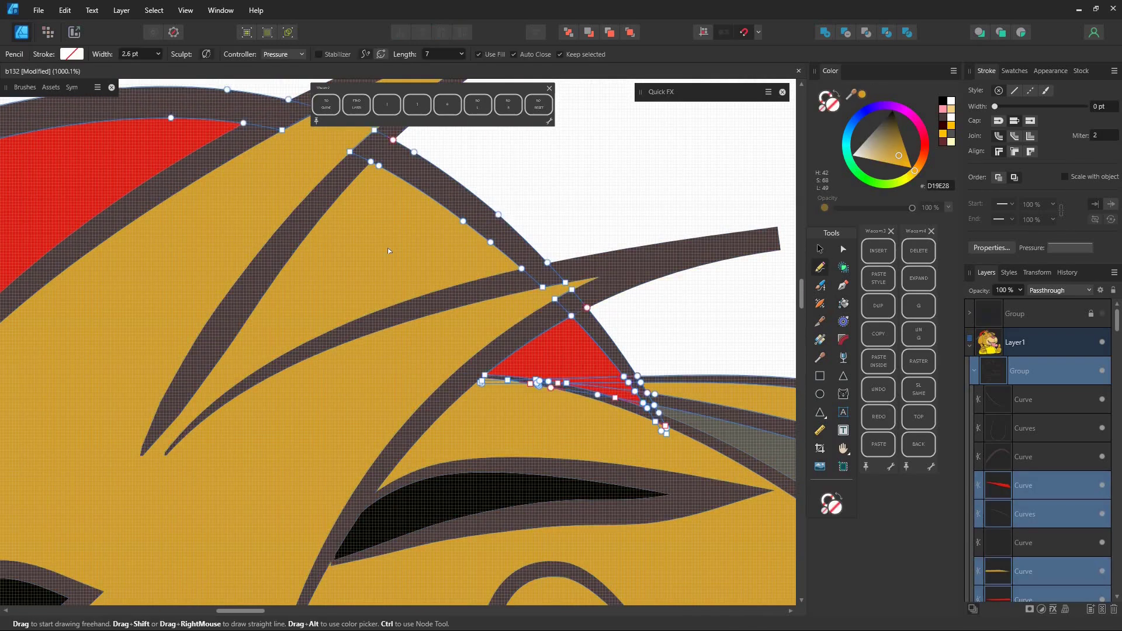
{"action": "mouse_move", "coordinate": [153, 451]}
{"action": "left_mouse_down"}
{"action": "mouse_move", "coordinate": [174, 415]}
{"action": "mouse_move", "coordinate": [155, 449]}
{"action": "left_mouse_up"}
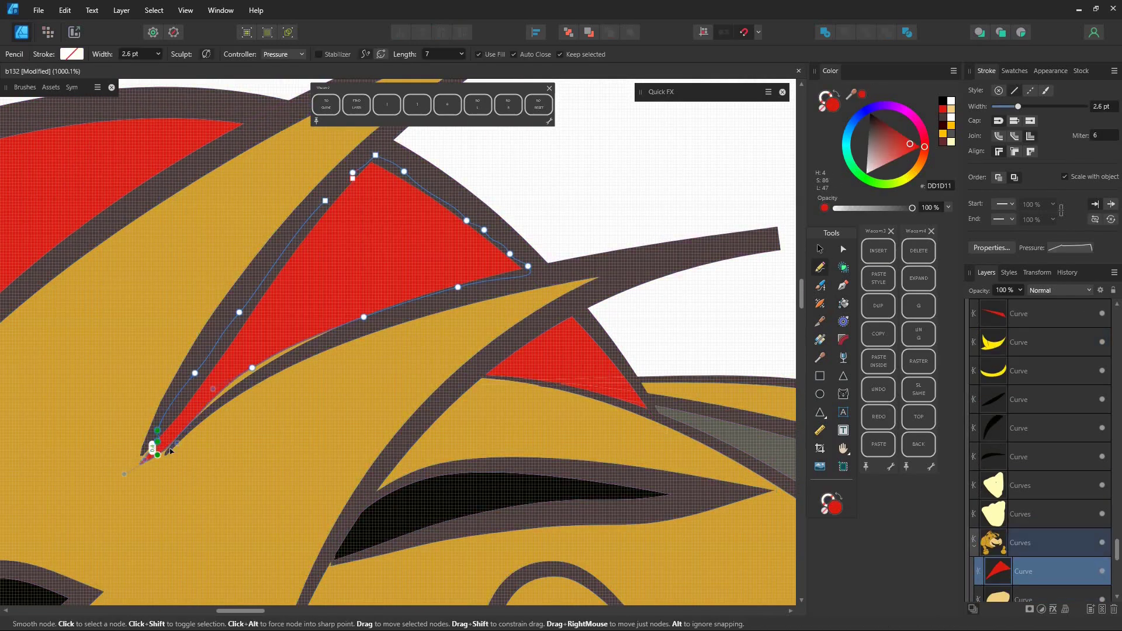
{"action": "left_click", "coordinate": [461, 294], "text": "ctrl"}
{"action": "left_click_drag", "start_coordinate": [643, 257], "coordinate": [491, 265]}
{"action": "mouse_move", "coordinate": [626, 235]}
{"action": "left_mouse_down"}
{"action": "mouse_move", "coordinate": [739, 240]}
{"action": "mouse_move", "coordinate": [628, 259]}
{"action": "left_mouse_up"}
{"action": "key", "text": "ctrl+0"}
{"action": "key", "text": "v"}
{"action": "left_click", "coordinate": [589, 315]}
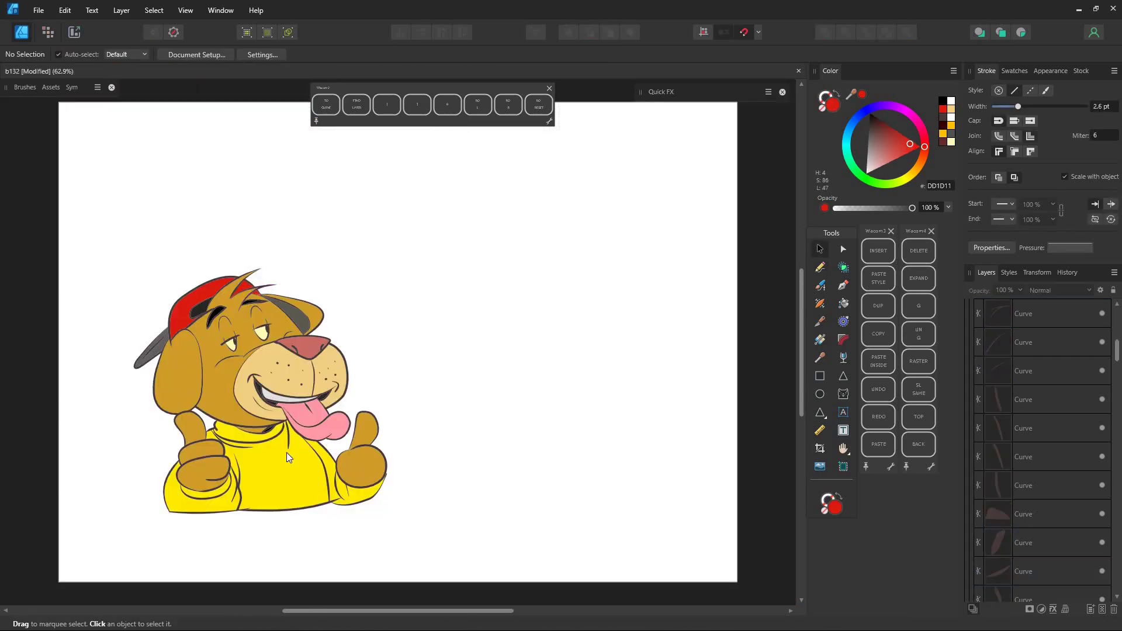
Step: Recolour the cap's opening with the ear's dark grey 5C5B51
{"action": "left_click", "coordinate": [202, 307]}
{"action": "left_click", "coordinate": [289, 311], "text": "alt"}
{"action": "left_click", "coordinate": [688, 304]}
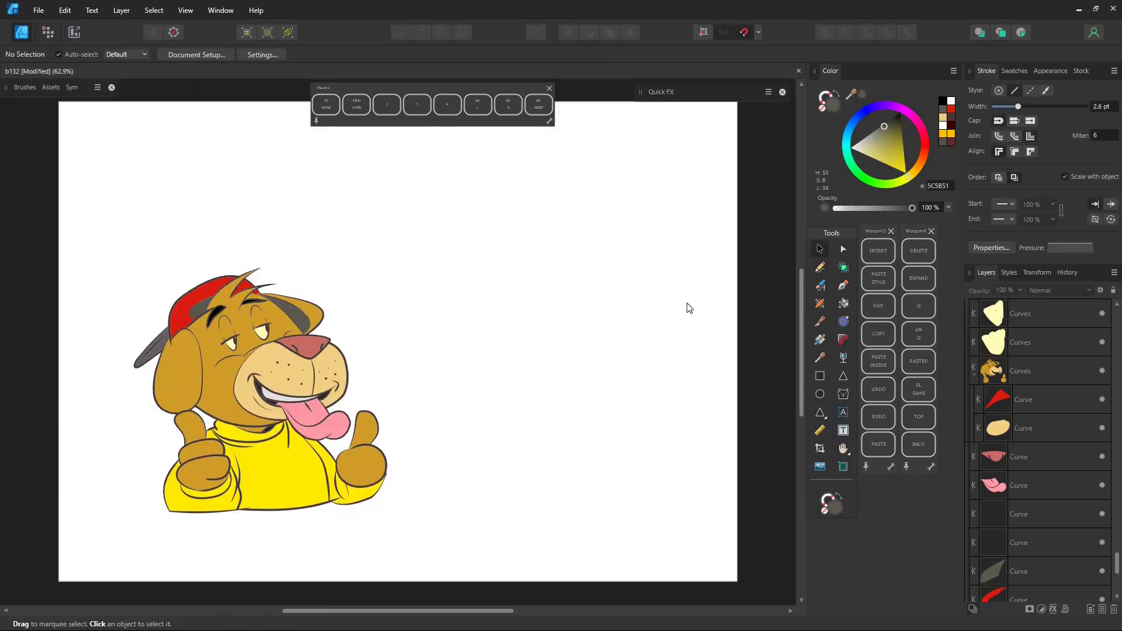
Step: Select all outline shapes sharing the dark 493838 fill and merge them into a single shape
{"action": "left_click", "coordinate": [844, 249]}
{"action": "left_click", "coordinate": [347, 388]}
{"action": "left_click", "coordinate": [154, 11]}
{"action": "mouse_move", "coordinate": [189, 166]}
{"action": "left_click", "coordinate": [363, 168]}
{"action": "left_click", "coordinate": [304, 437], "text": "shift"}
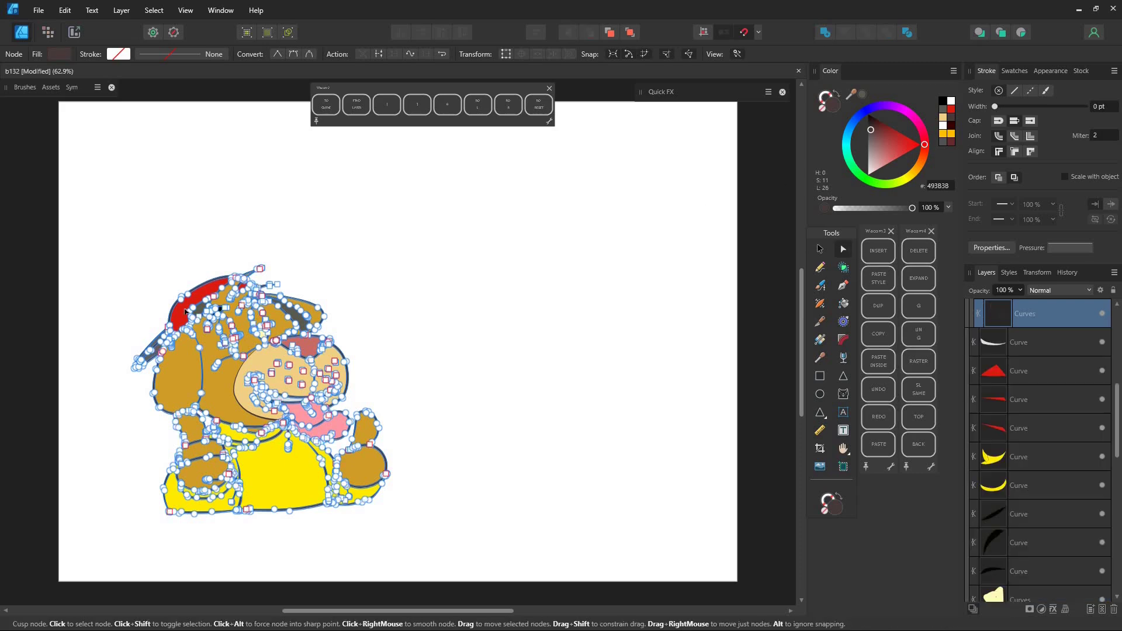
{"action": "left_click", "coordinate": [281, 473]}
{"action": "left_click", "coordinate": [826, 32]}
Step: Toggle the line art group's visibility to examine the outlines and the fills beneath them
{"action": "left_click", "coordinate": [321, 426]}
{"action": "scroll", "coordinate": [1090, 447], "scroll_direction": "up", "scroll_amount": 15}
{"action": "left_click", "coordinate": [1101, 372]}
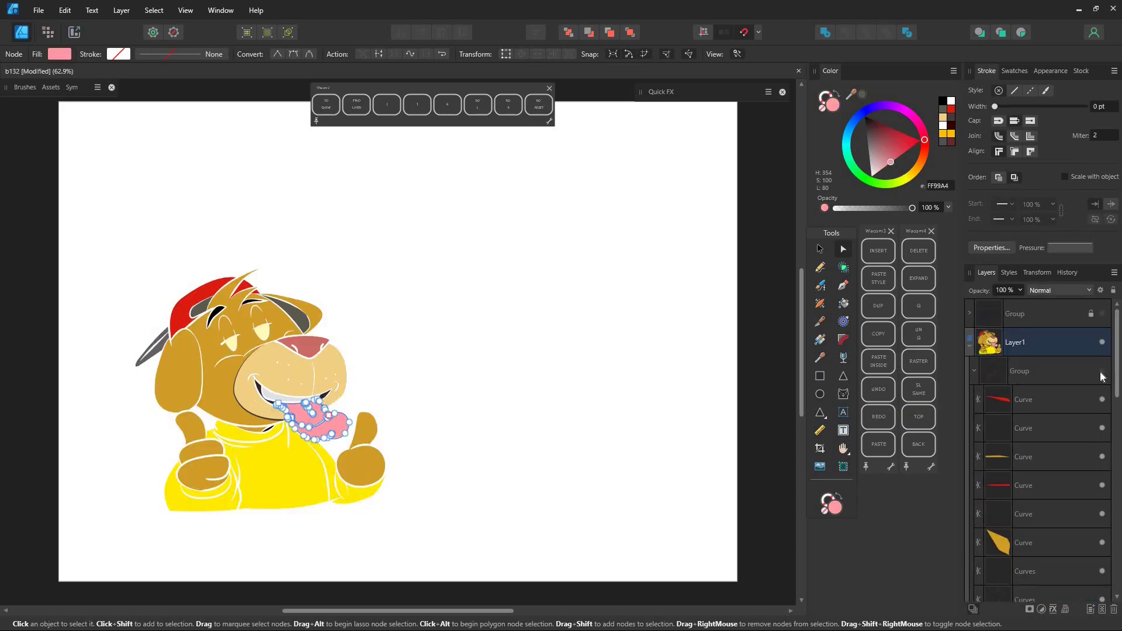
{"action": "left_click", "coordinate": [1102, 376]}
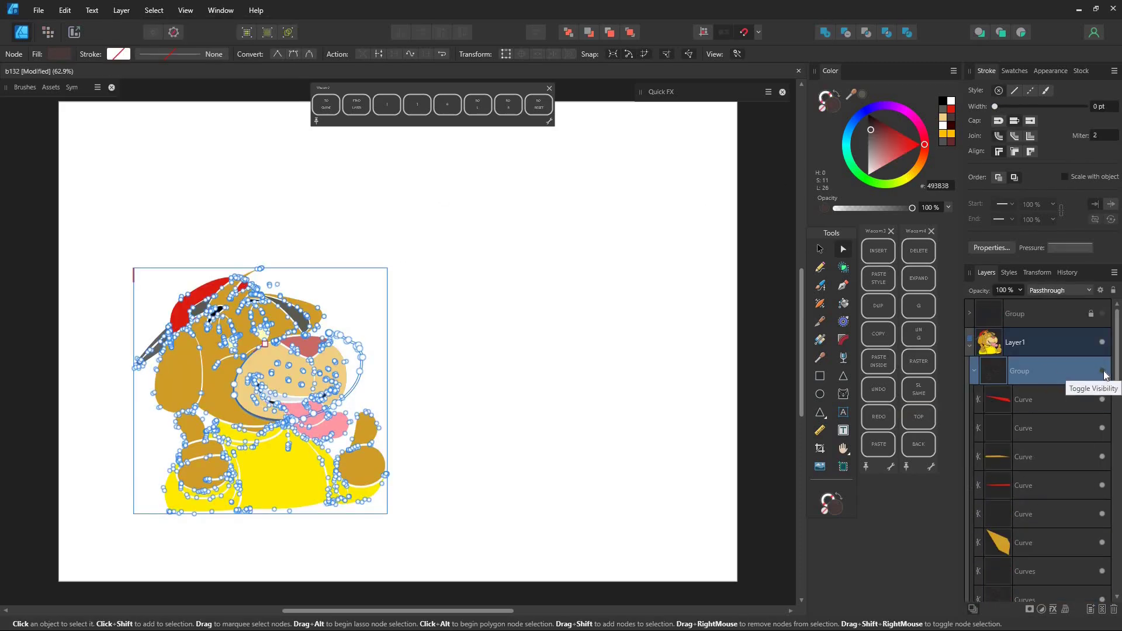
{"action": "left_click", "coordinate": [1101, 372]}
{"action": "scroll", "coordinate": [295, 401], "scroll_direction": "up", "scroll_amount": 4}
Step: Try to delete the muzzle line segments crossing the tongue with Shape Builder
{"action": "left_click", "coordinate": [844, 268]}
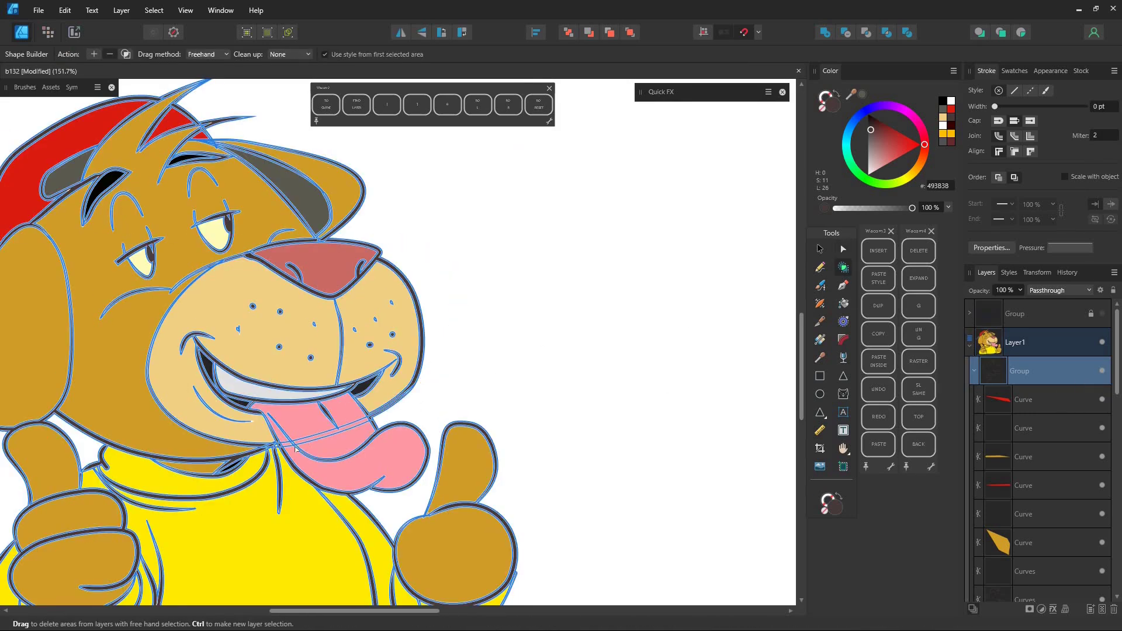
{"action": "key", "text": "ctrl+z"}
{"action": "key", "text": "ctrl+z"}
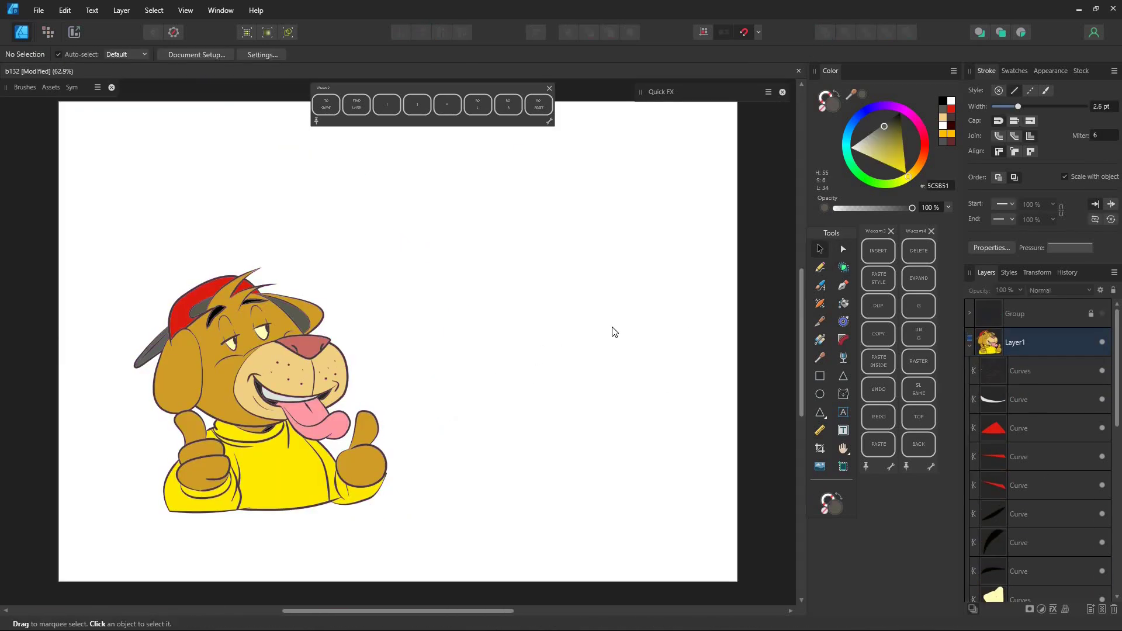
Step: Merge the dog's separate red, yellow, grey and light yellow fill shapes into one shape per colour
{"action": "left_click", "coordinate": [1047, 373]}
{"action": "left_click", "coordinate": [1023, 425], "text": "shift"}
{"action": "scroll", "coordinate": [1054, 467], "scroll_direction": "down", "scroll_amount": 5}
{"action": "left_click", "coordinate": [1055, 462]}
{"action": "left_click", "coordinate": [1052, 515], "text": "ctrl"}
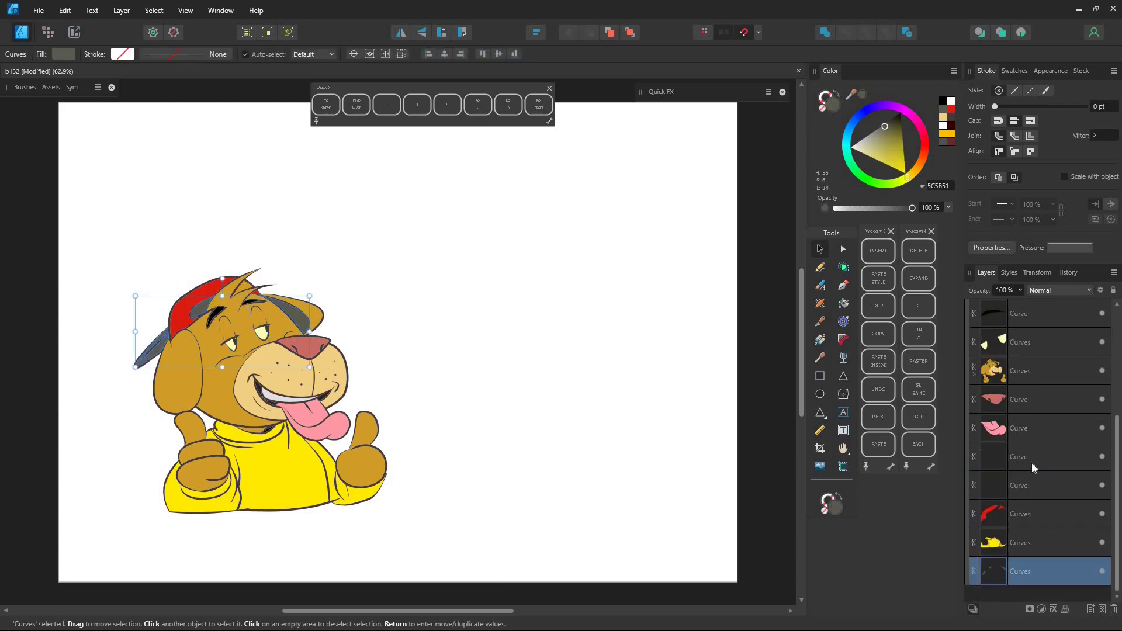
Step: Merge the two dark shapes listed below the tongue and combine the black eyebrow shapes into one
{"action": "left_click", "coordinate": [1032, 460]}
{"action": "left_click", "coordinate": [1041, 485], "text": "shift"}
{"action": "key", "text": "ctrl+alt+a"}
{"action": "key", "text": "ctrl+z"}
{"action": "key", "text": "ctrl+z"}
{"action": "key", "text": "ctrl+z"}
{"action": "key", "text": "ctrl+z"}
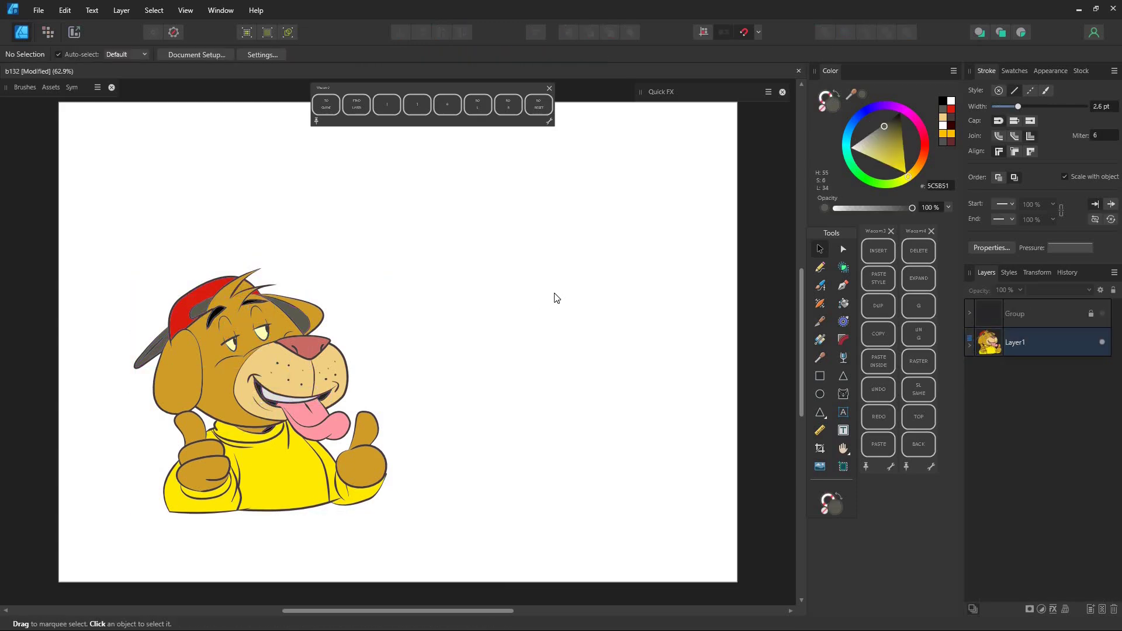
Step: Rename the artwork layer Layer1 as doggy
{"action": "double_click", "coordinate": [998, 343]}
{"action": "type", "text": "doggy"}
{"action": "key", "text": "Return"}
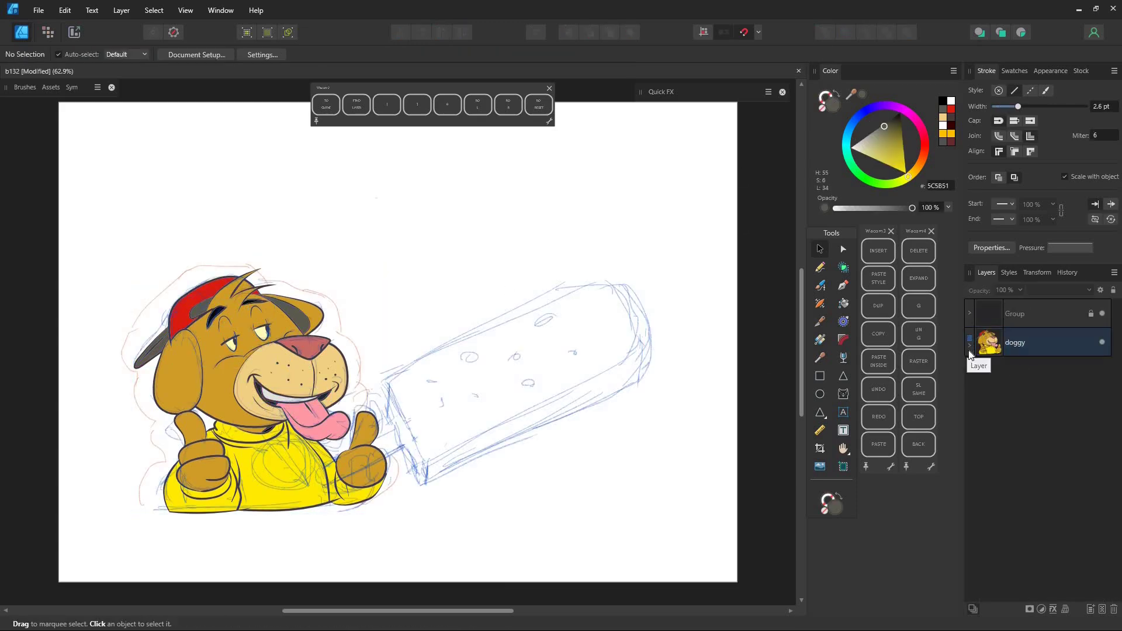
Step: Duplicate all the dog's shapes and merge the copies into a single silhouette at the back of the layer
{"action": "left_click", "coordinate": [969, 346]}
{"action": "left_click", "coordinate": [996, 378]}
{"action": "scroll", "coordinate": [1005, 468], "scroll_direction": "down", "scroll_amount": 3}
{"action": "left_click", "coordinate": [1023, 571], "text": "shift"}
{"action": "key", "text": "ctrl+j"}
{"action": "left_click", "coordinate": [825, 32]}
{"action": "left_click", "coordinate": [918, 446]}
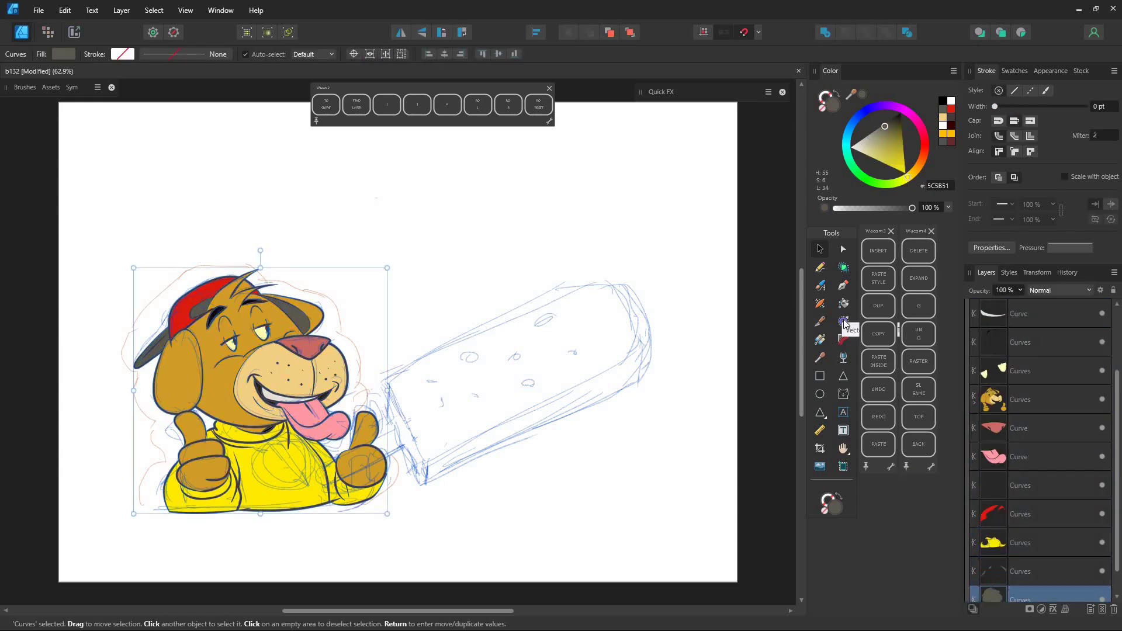
Step: Expand the silhouette outward with the Contour tool and colour it grey as a border around the dog
{"action": "left_click", "coordinate": [843, 322]}
{"action": "mouse_move", "coordinate": [883, 126]}
{"action": "left_mouse_down"}
{"action": "mouse_move", "coordinate": [856, 145]}
{"action": "mouse_move", "coordinate": [866, 135]}
{"action": "left_mouse_up"}
{"action": "left_click", "coordinate": [654, 449]}
{"action": "left_click", "coordinate": [390, 461]}
{"action": "left_click", "coordinate": [843, 249]}
{"action": "left_click", "coordinate": [930, 358]}
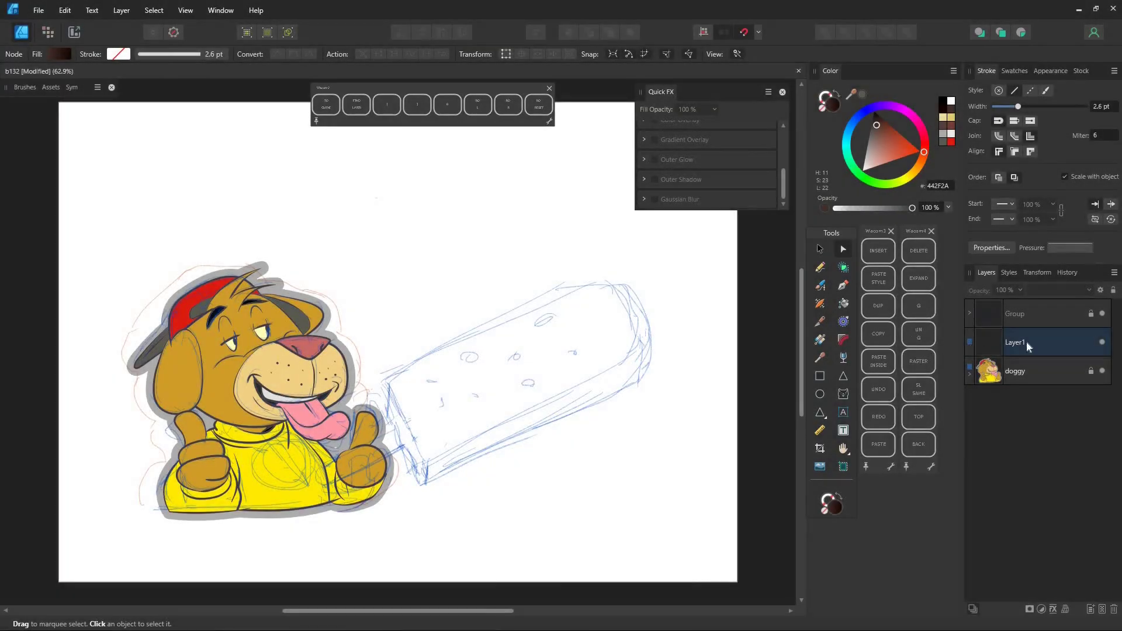
Step: Draw a tall rectangle over the popsicle sketch on Layer1, fill it with light grey BFBFBF, and convert it to curves
{"action": "left_click", "coordinate": [1026, 342]}
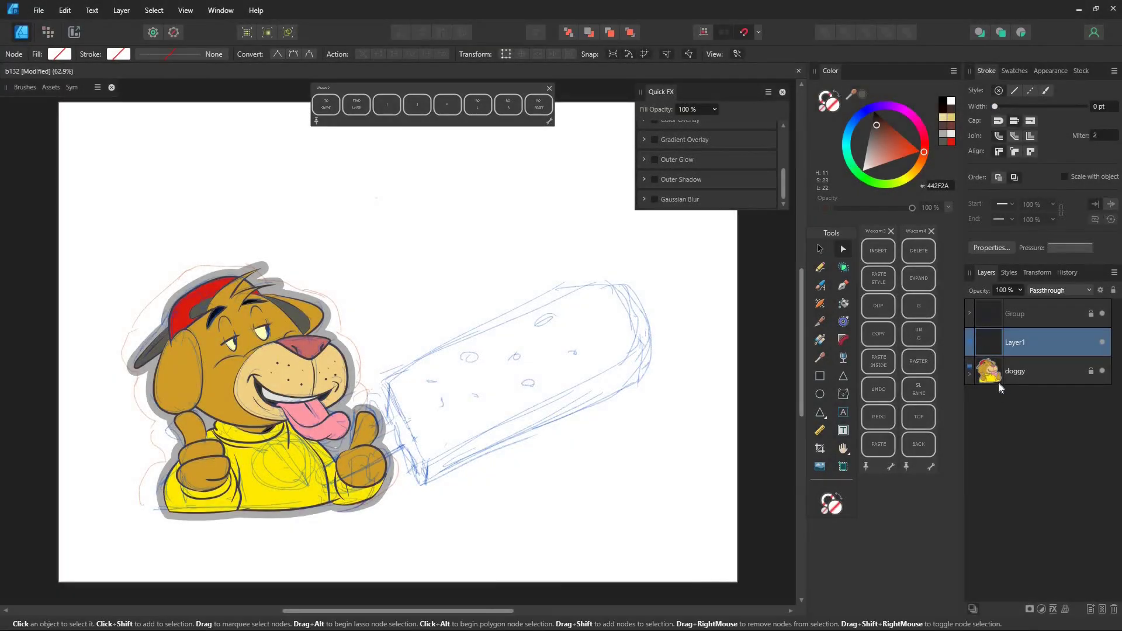
{"action": "left_click", "coordinate": [819, 377]}
{"action": "left_click_drag", "start_coordinate": [447, 448], "coordinate": [604, 149]}
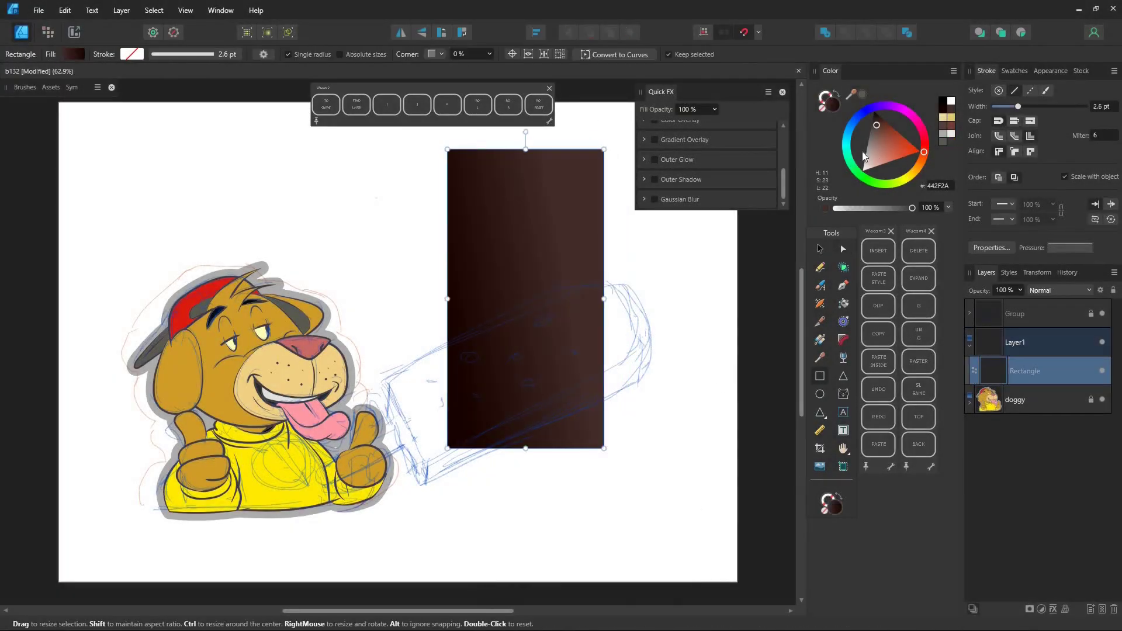
{"action": "left_click", "coordinate": [864, 155]}
{"action": "left_click", "coordinate": [613, 54]}
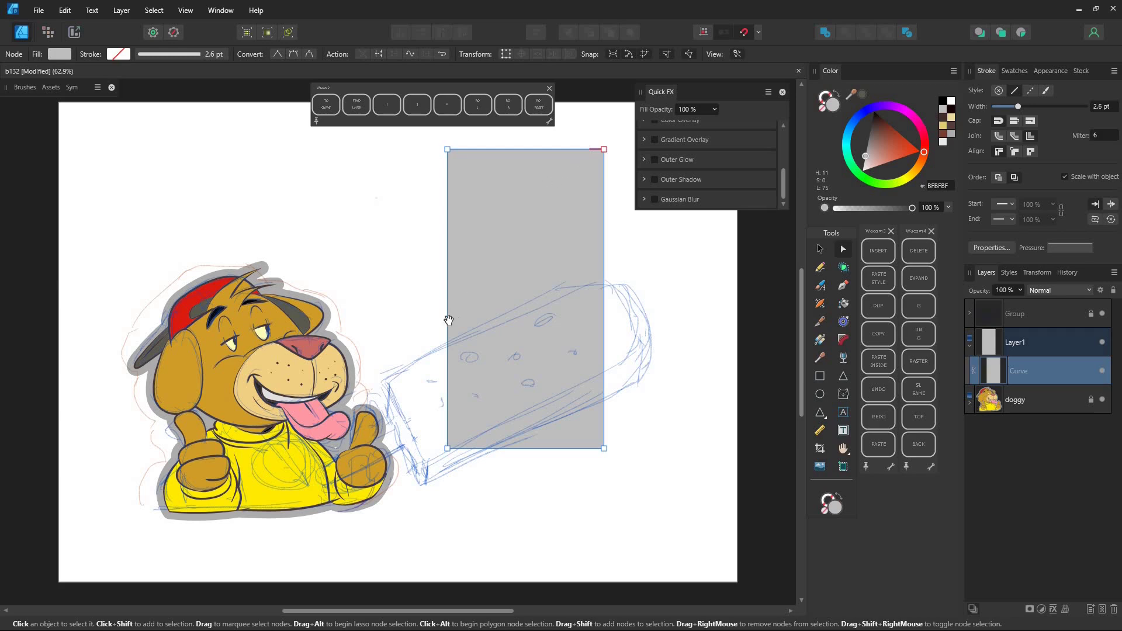
Step: Round the top of the grey shape by raising a smooth midpoint and widening the curve handles on both sides
{"action": "left_click_drag", "start_coordinate": [448, 320], "coordinate": [432, 447]}
{"action": "left_click_drag", "start_coordinate": [503, 276], "coordinate": [557, 229]}
{"action": "left_click", "coordinate": [507, 228]}
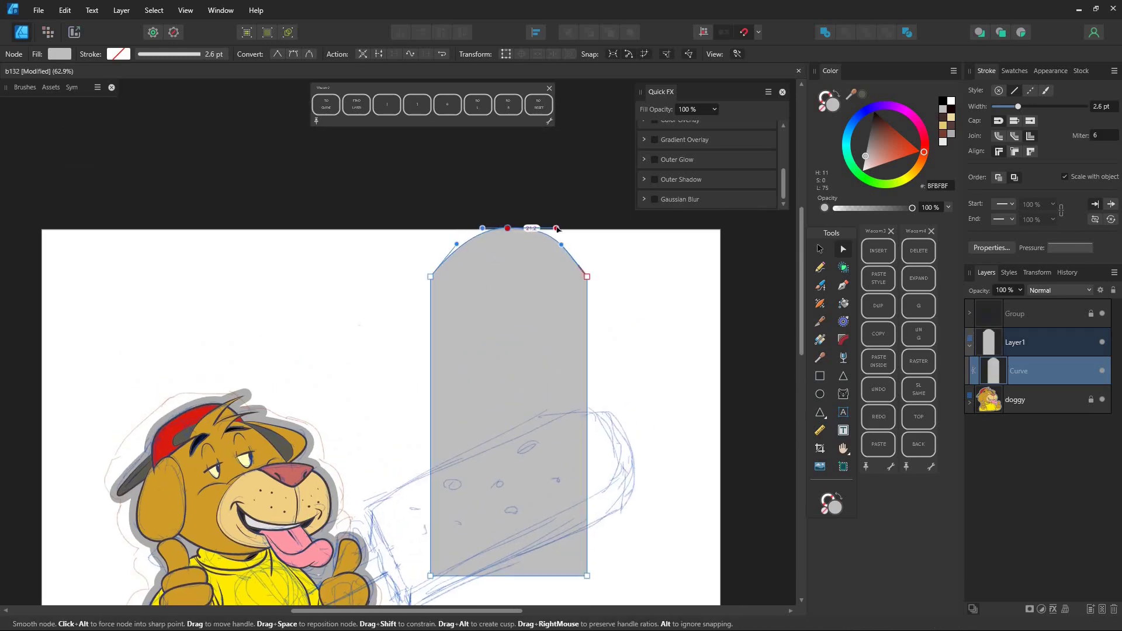
{"action": "left_click_drag", "start_coordinate": [482, 229], "coordinate": [452, 228]}
{"action": "left_click_drag", "start_coordinate": [457, 244], "coordinate": [430, 246]}
{"action": "left_click_drag", "start_coordinate": [561, 245], "coordinate": [605, 255]}
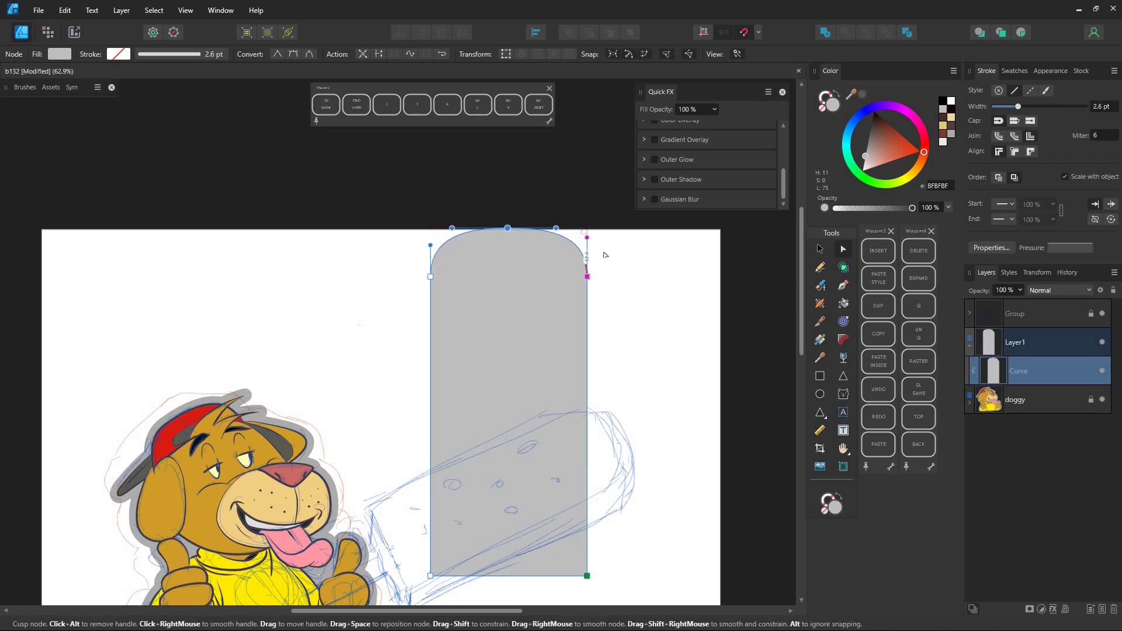
{"action": "left_click", "coordinate": [638, 257]}
Step: Shorten the grey popsicle shape slightly by lowering its top edge
{"action": "left_click", "coordinate": [820, 250]}
{"action": "mouse_move", "coordinate": [524, 375]}
{"action": "left_mouse_down"}
{"action": "mouse_move", "coordinate": [506, 320]}
{"action": "mouse_move", "coordinate": [510, 362]}
{"action": "left_mouse_up"}
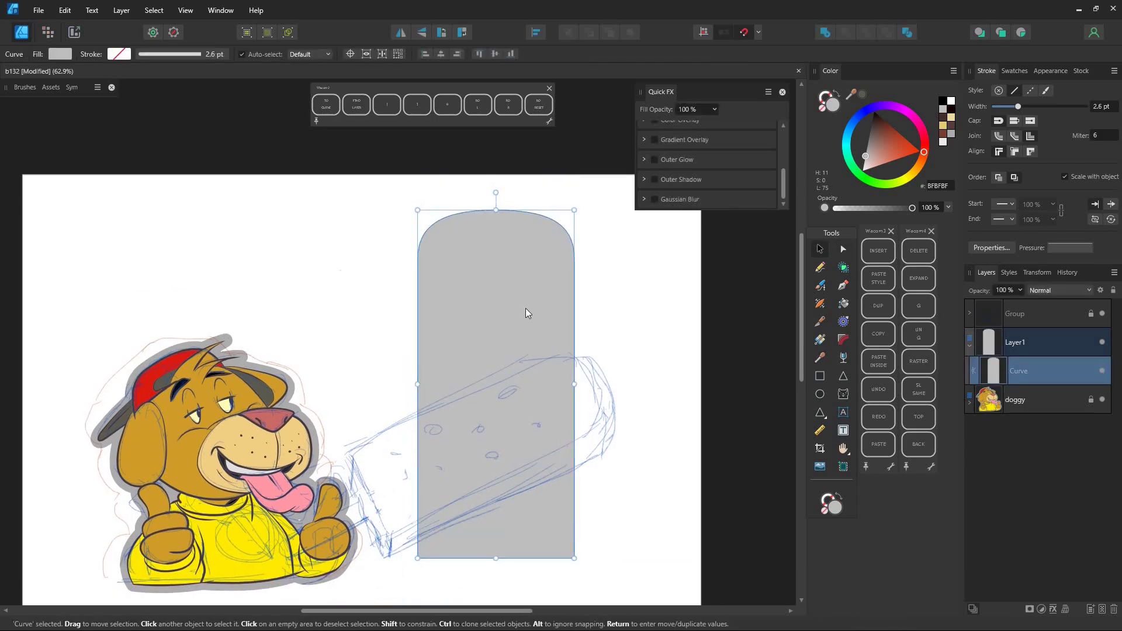
{"action": "left_click_drag", "start_coordinate": [496, 210], "coordinate": [495, 233]}
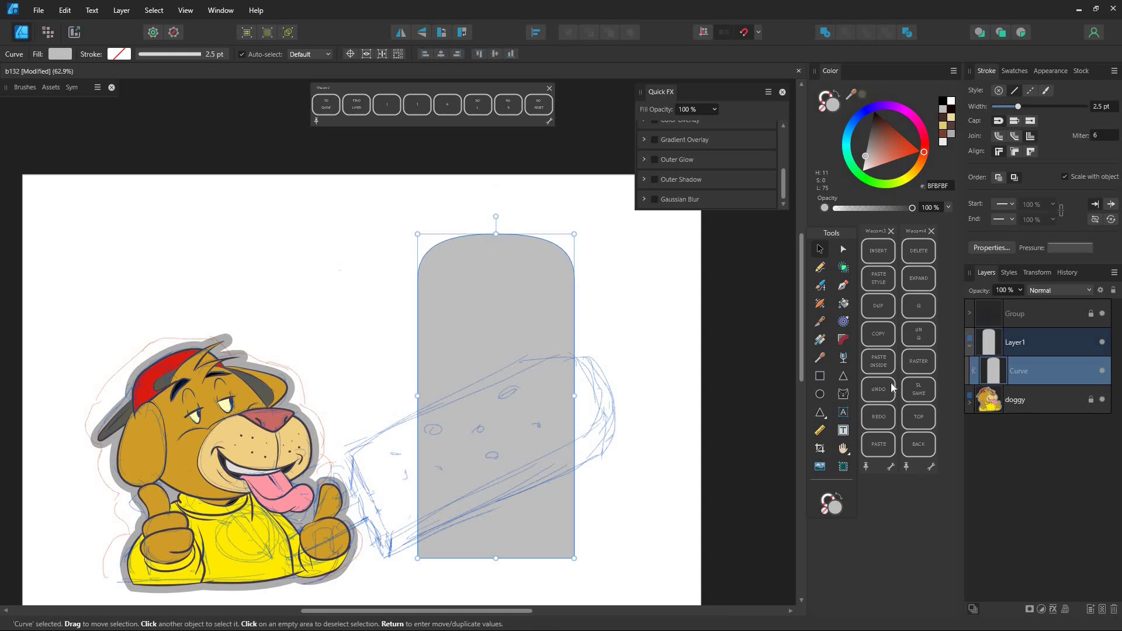
Step: Paste a copy of the popsicle shape inside itself, shift it up and to the left, and fill it with BFA29C
{"action": "left_click", "coordinate": [65, 10]}
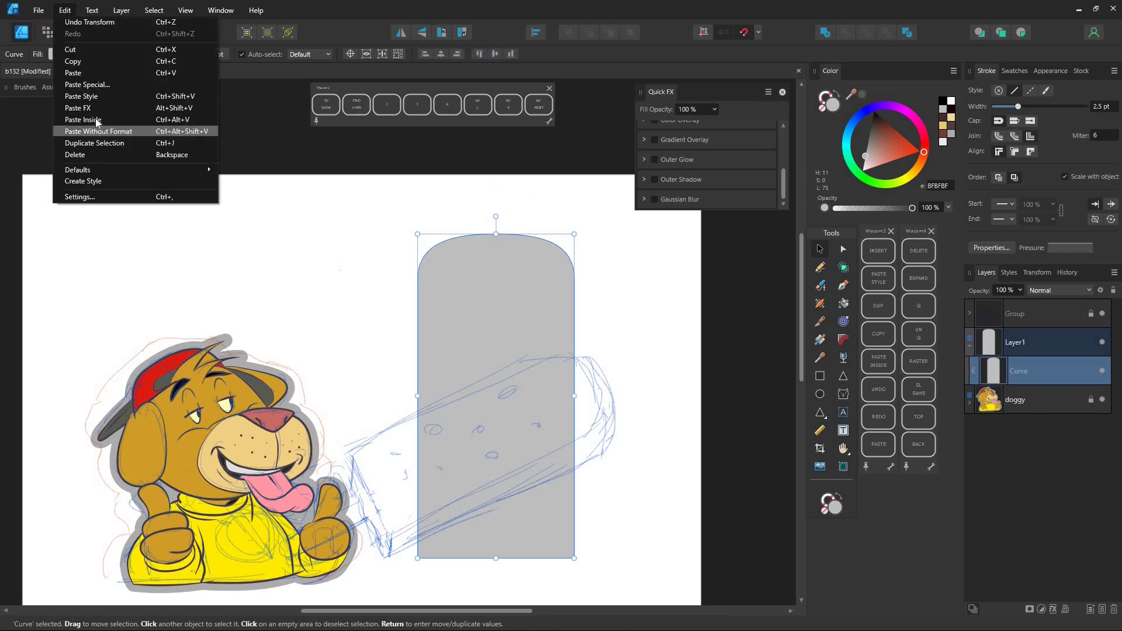
{"action": "left_click", "coordinate": [88, 124]}
{"action": "left_click_drag", "start_coordinate": [537, 387], "coordinate": [518, 370]}
{"action": "left_click", "coordinate": [872, 153]}
{"action": "left_click_drag", "start_coordinate": [872, 153], "coordinate": [874, 153]}
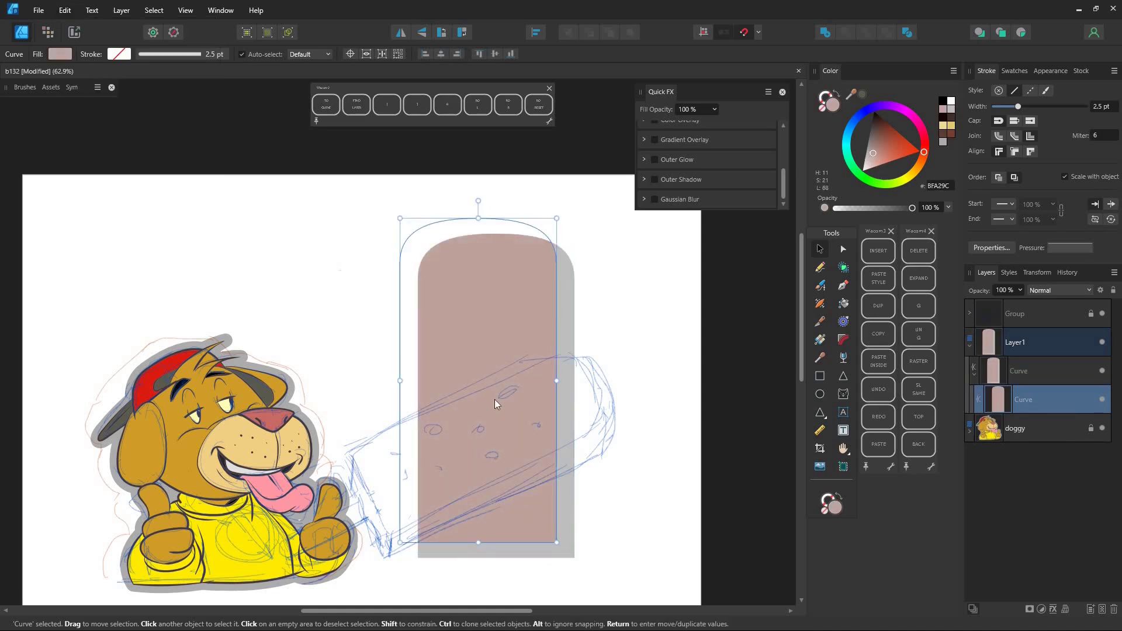
{"action": "left_click_drag", "start_coordinate": [495, 398], "coordinate": [492, 396]}
Step: Round the two bottom corners of the outer grey popsicle shape with the Corner tool
{"action": "left_click", "coordinate": [566, 504]}
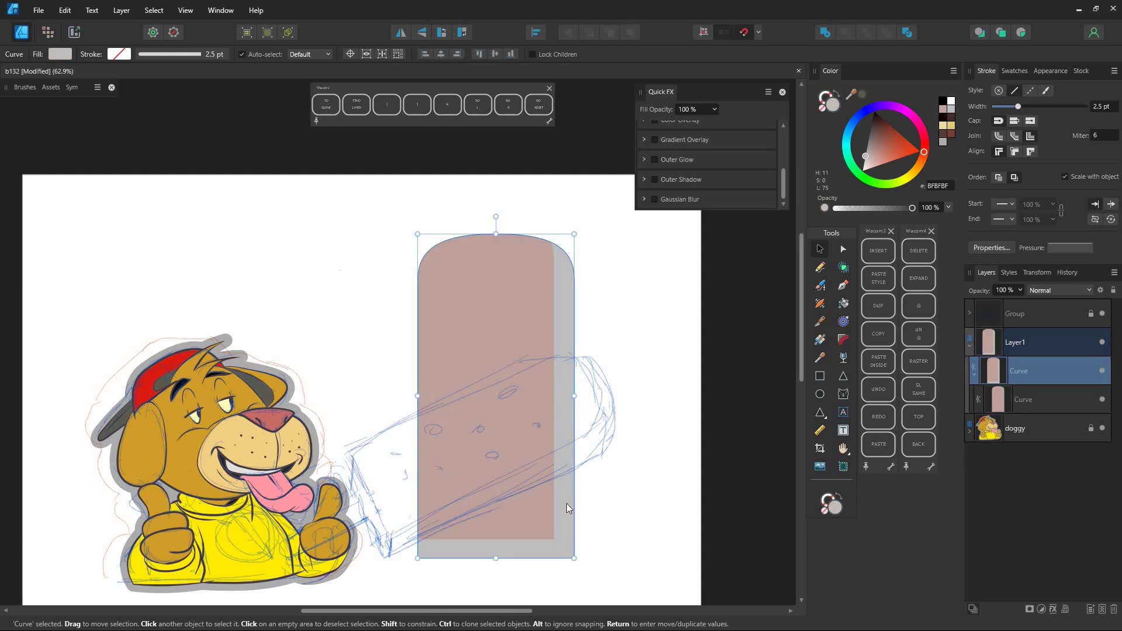
{"action": "key", "text": "a"}
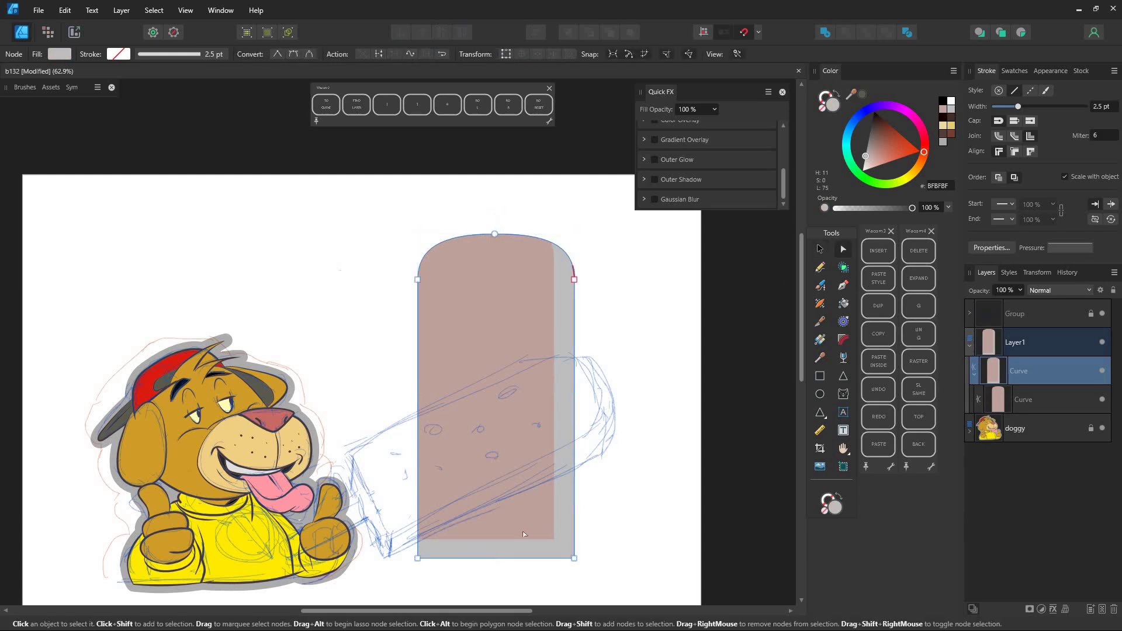
{"action": "left_click_drag", "start_coordinate": [415, 581], "coordinate": [620, 523]}
{"action": "key", "text": "c"}
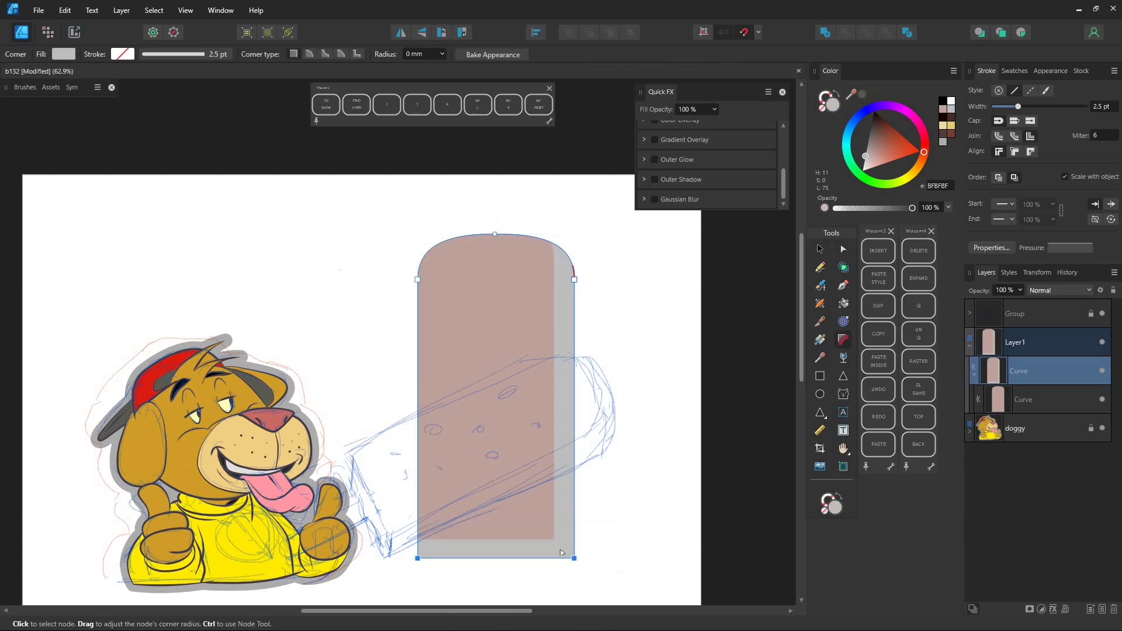
Step: Resize the inner pinkish shape to meet the outer shape's left and top edges, and round its bottom corners about 6.4 mm
{"action": "left_click", "coordinate": [549, 494]}
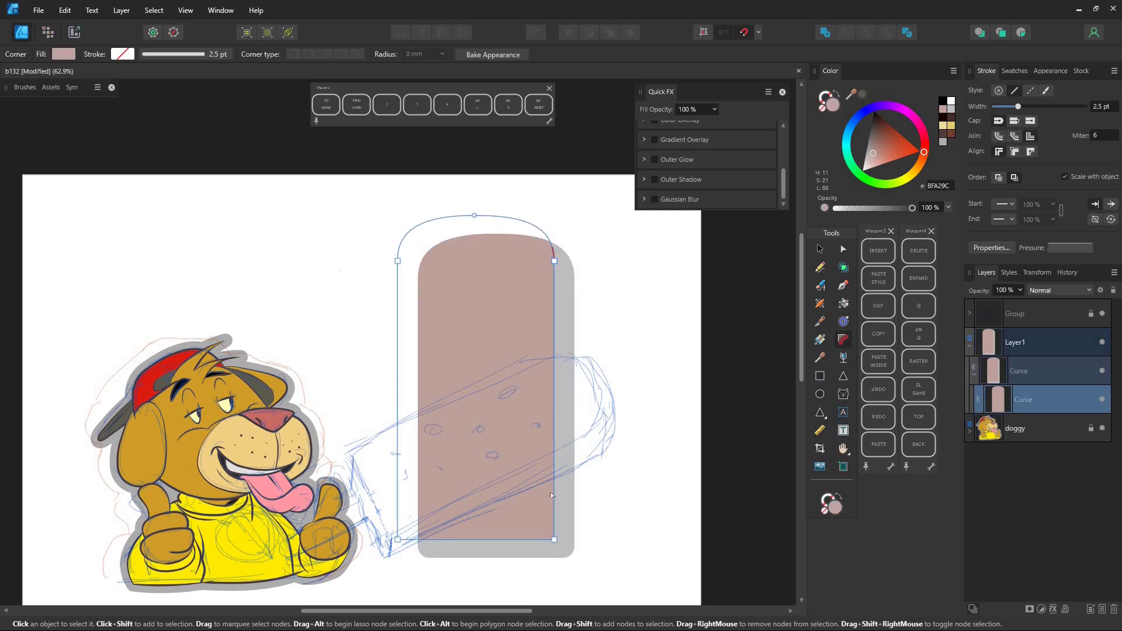
{"action": "left_click", "coordinate": [820, 251]}
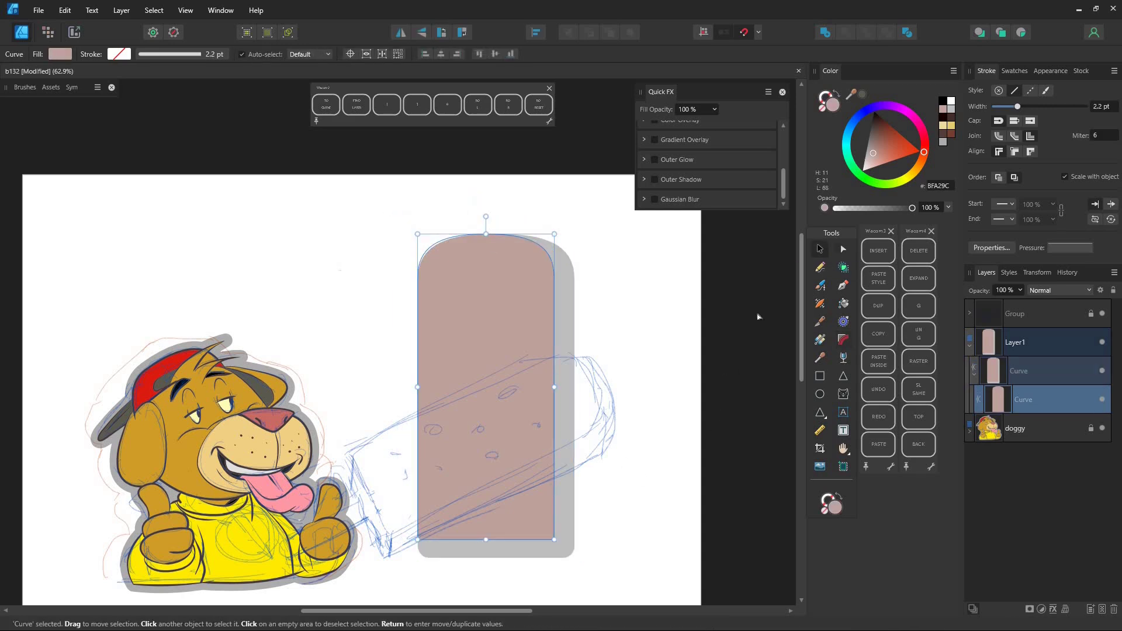
{"action": "left_click", "coordinate": [844, 250]}
{"action": "left_click", "coordinate": [844, 341]}
{"action": "left_click_drag", "start_coordinate": [596, 549], "coordinate": [393, 525]}
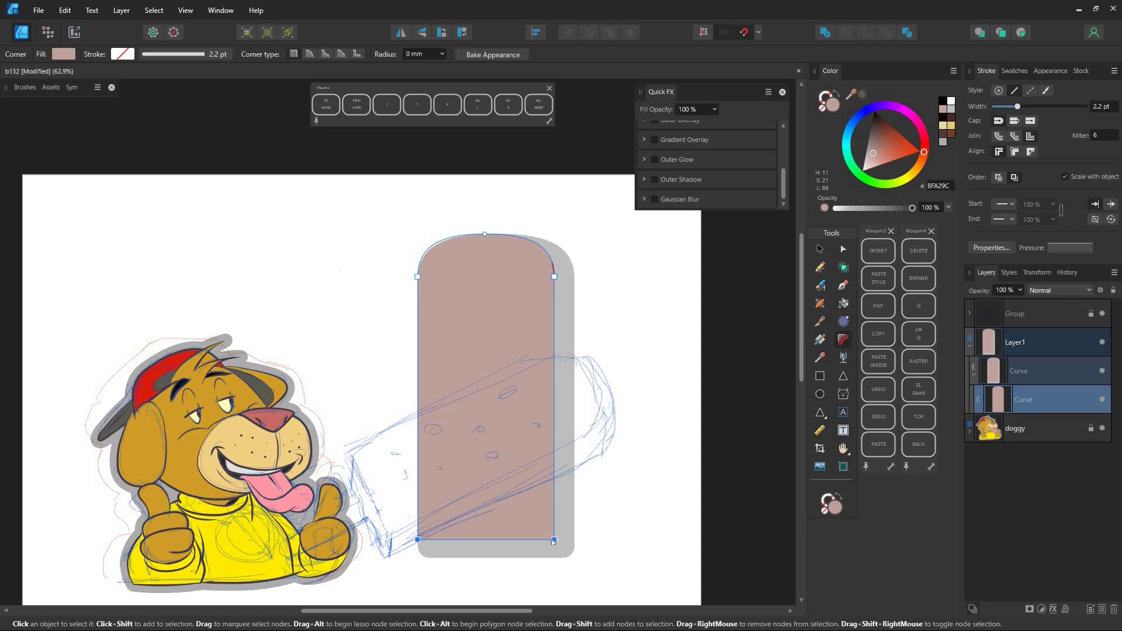
{"action": "left_click_drag", "start_coordinate": [554, 540], "coordinate": [543, 535]}
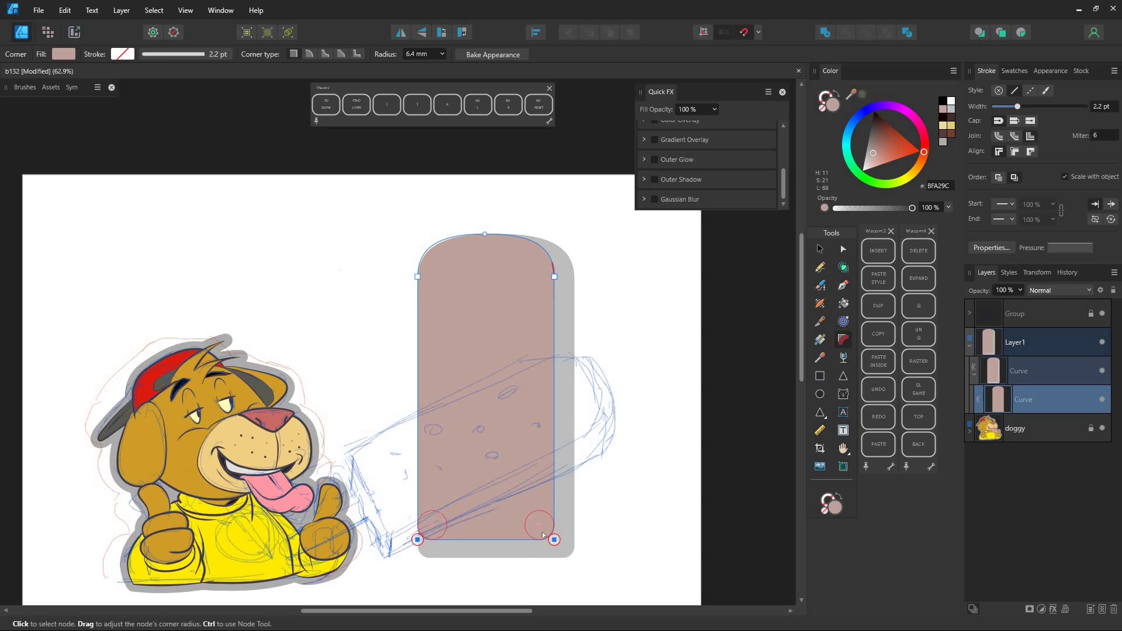
Step: Bake the rounded corners into the inner pinkish shape and the outer grey popsicle shape
{"action": "left_click", "coordinate": [502, 55]}
{"action": "left_click", "coordinate": [1050, 379]}
{"action": "key", "text": "c"}
{"action": "left_click", "coordinate": [499, 52]}
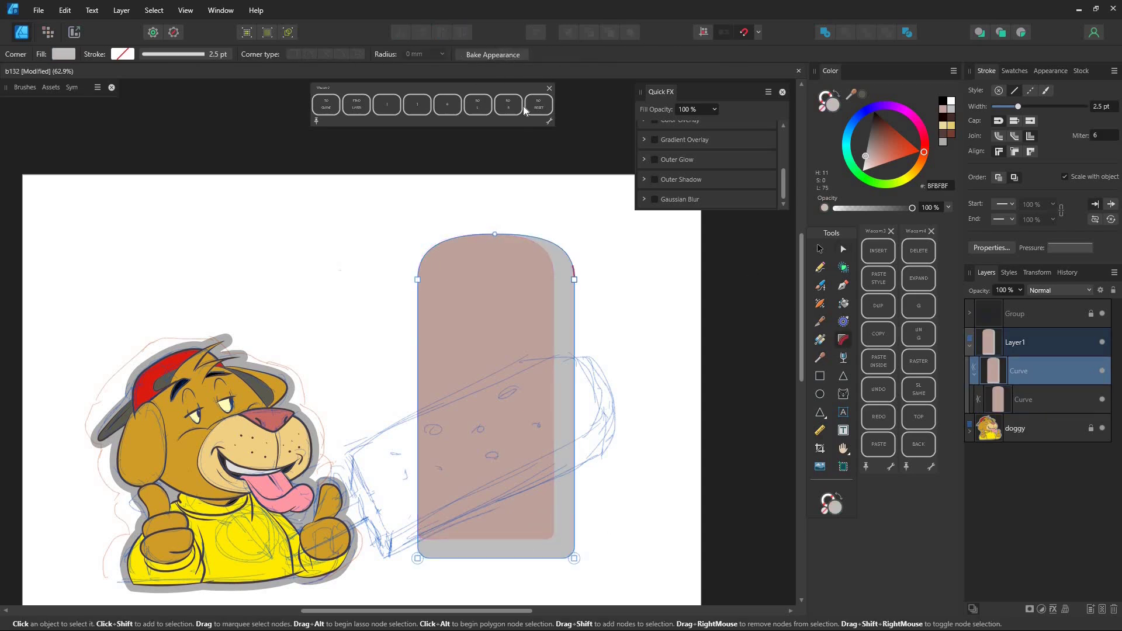
{"action": "key", "text": "a"}
Step: Draw a narrow vertical rectangle as the stick below the popsicle and fill it with F1D99D
{"action": "key", "text": "m"}
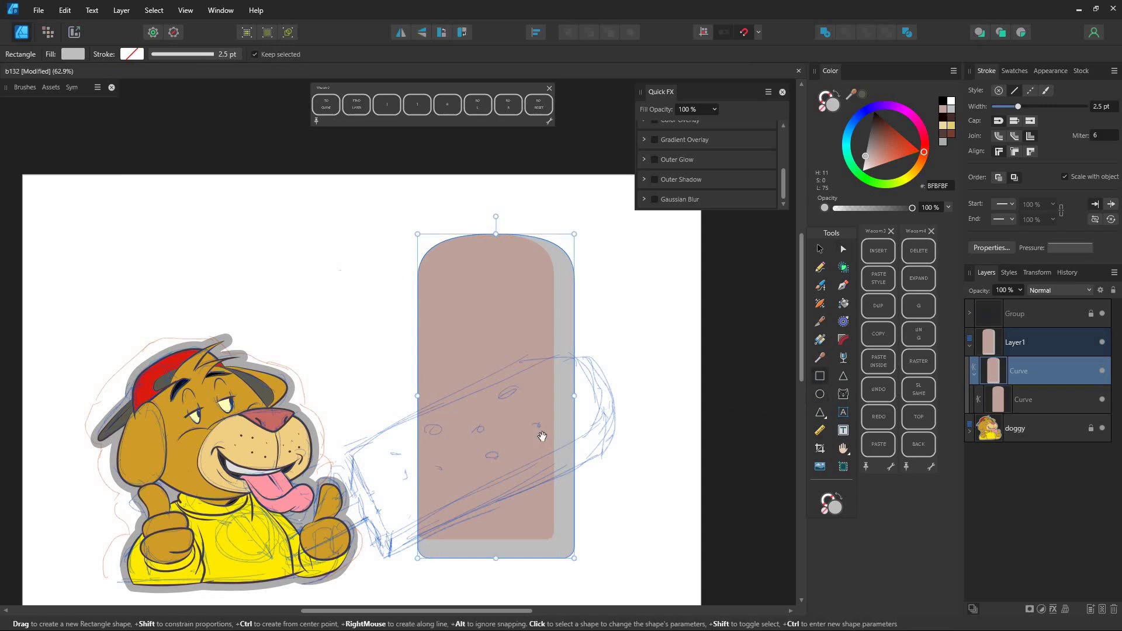
{"action": "scroll", "coordinate": [440, 516], "scroll_direction": "down", "scroll_amount": 3}
{"action": "left_click_drag", "start_coordinate": [443, 547], "coordinate": [471, 426]}
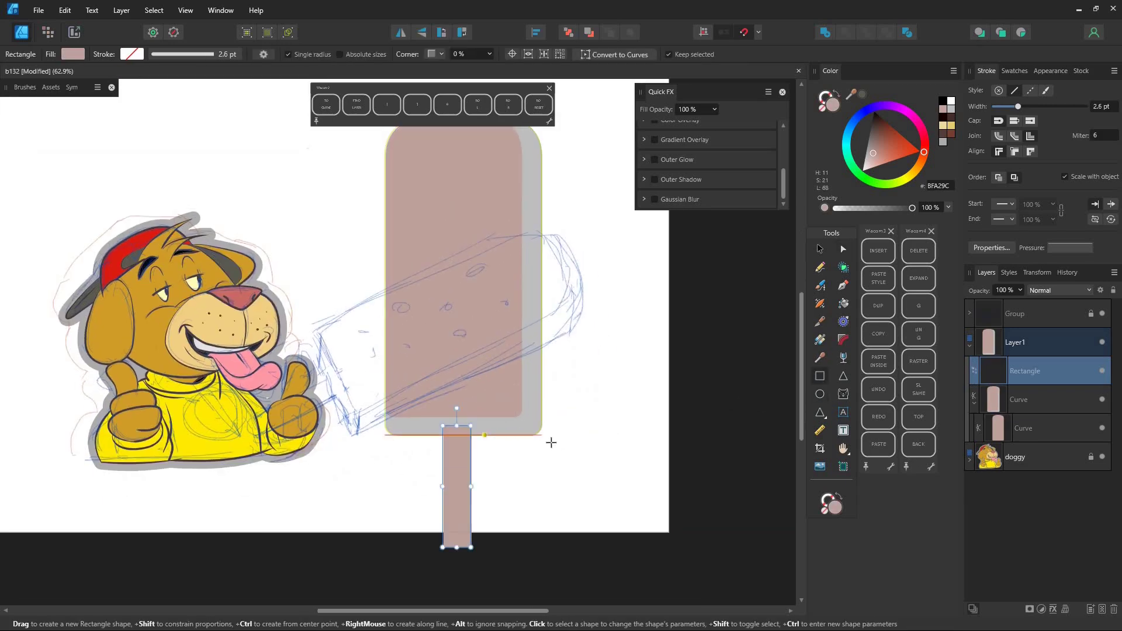
{"action": "left_click", "coordinate": [904, 179]}
{"action": "left_click", "coordinate": [870, 153]}
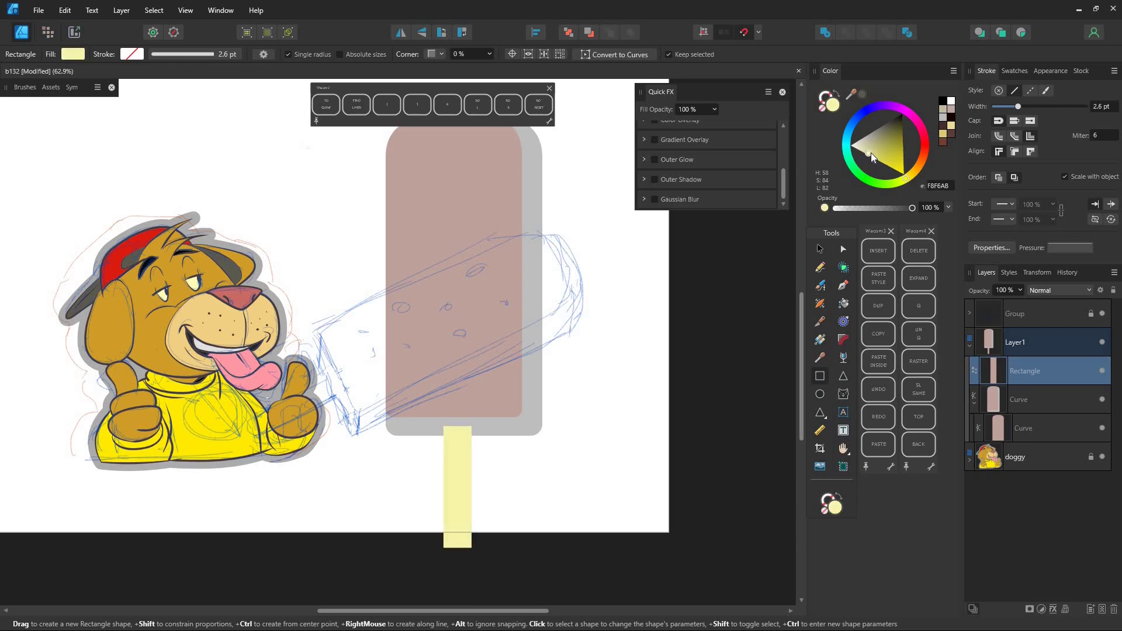
{"action": "left_click_drag", "start_coordinate": [906, 177], "coordinate": [913, 170]}
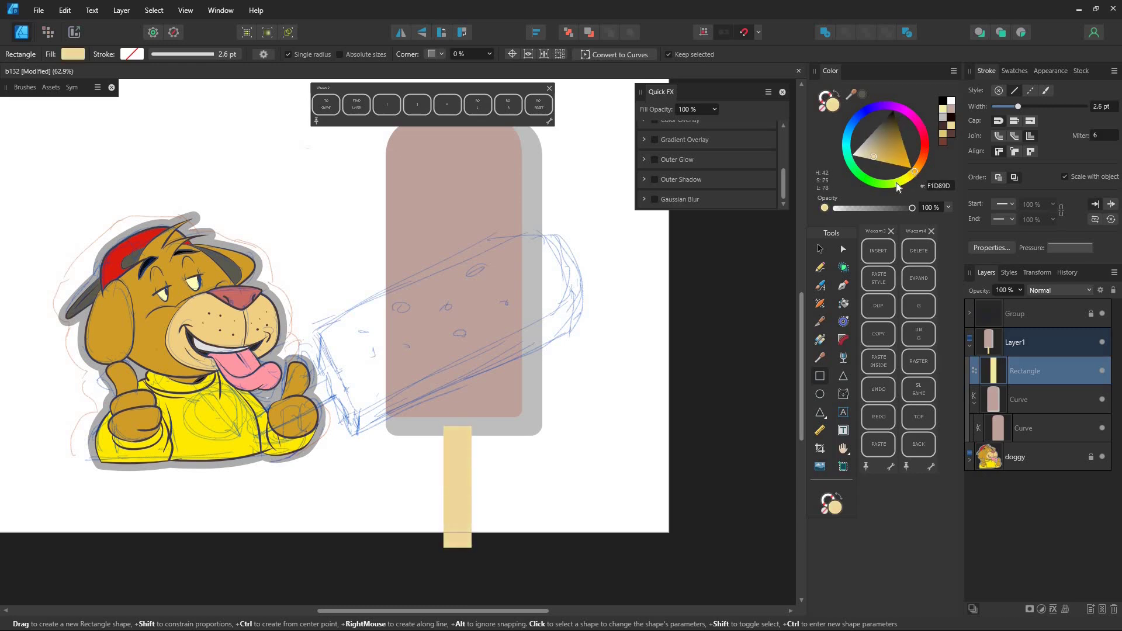
Step: Shift the stick slightly up and left, paste an offset copy inside it, and fill the copy with FDE8B2
{"action": "left_click", "coordinate": [819, 252]}
{"action": "left_click_drag", "start_coordinate": [451, 457], "coordinate": [448, 447]}
{"action": "left_click", "coordinate": [68, 12]}
{"action": "left_click", "coordinate": [75, 143]}
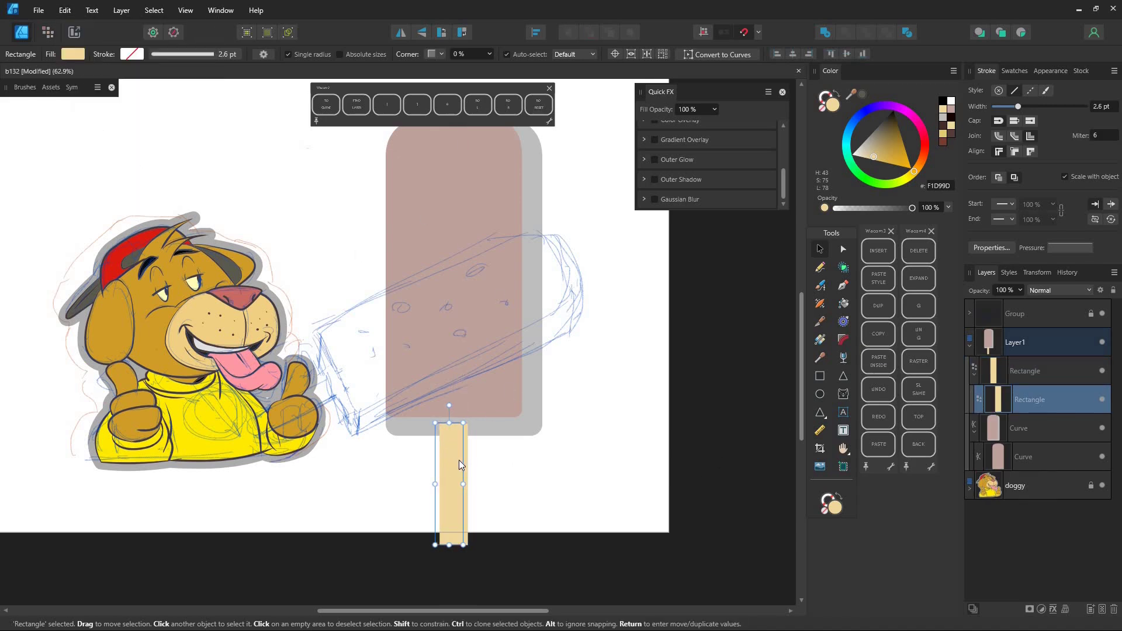
{"action": "left_click_drag", "start_coordinate": [874, 155], "coordinate": [870, 158]}
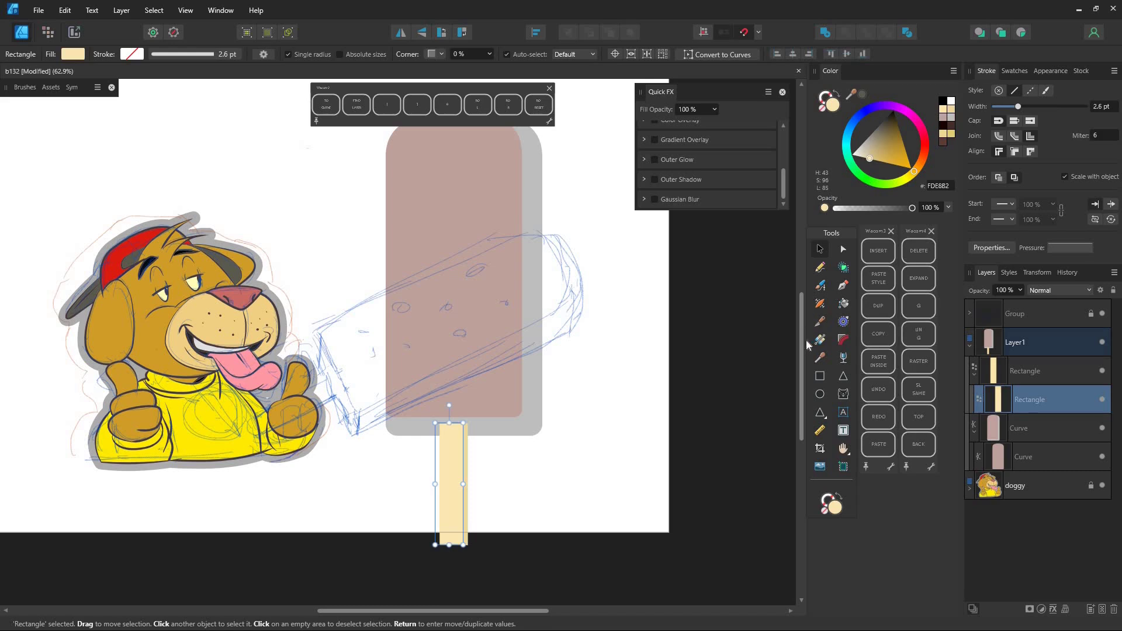
Step: Convert both stick rectangles to curves and bow their bottom edges downward into a rounded end
{"action": "left_click", "coordinate": [1036, 374]}
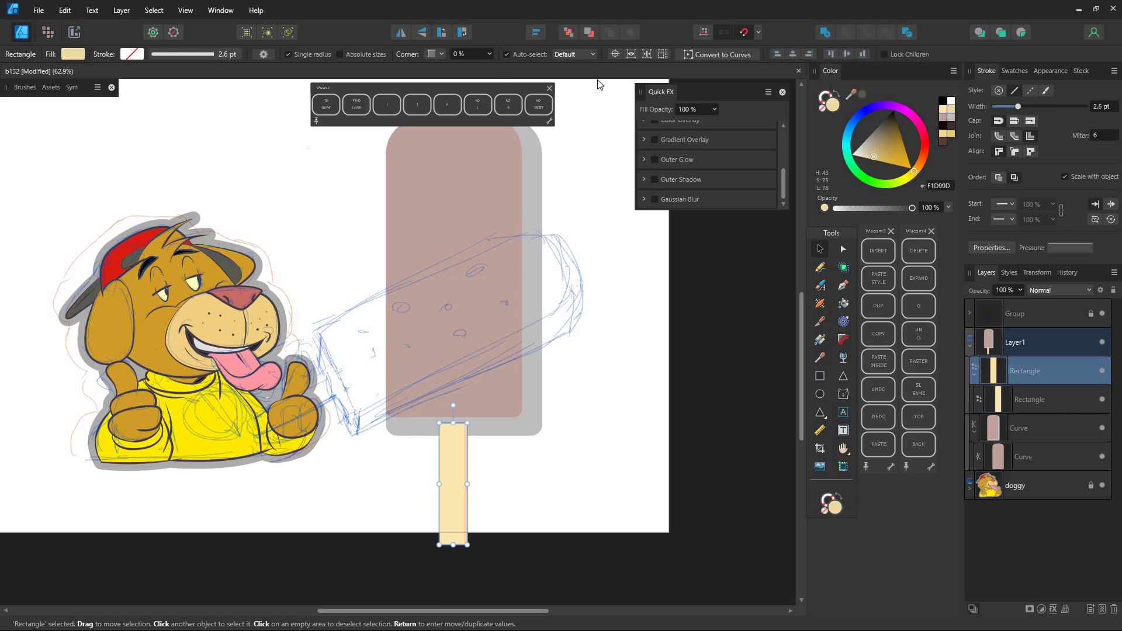
{"action": "left_click", "coordinate": [724, 55]}
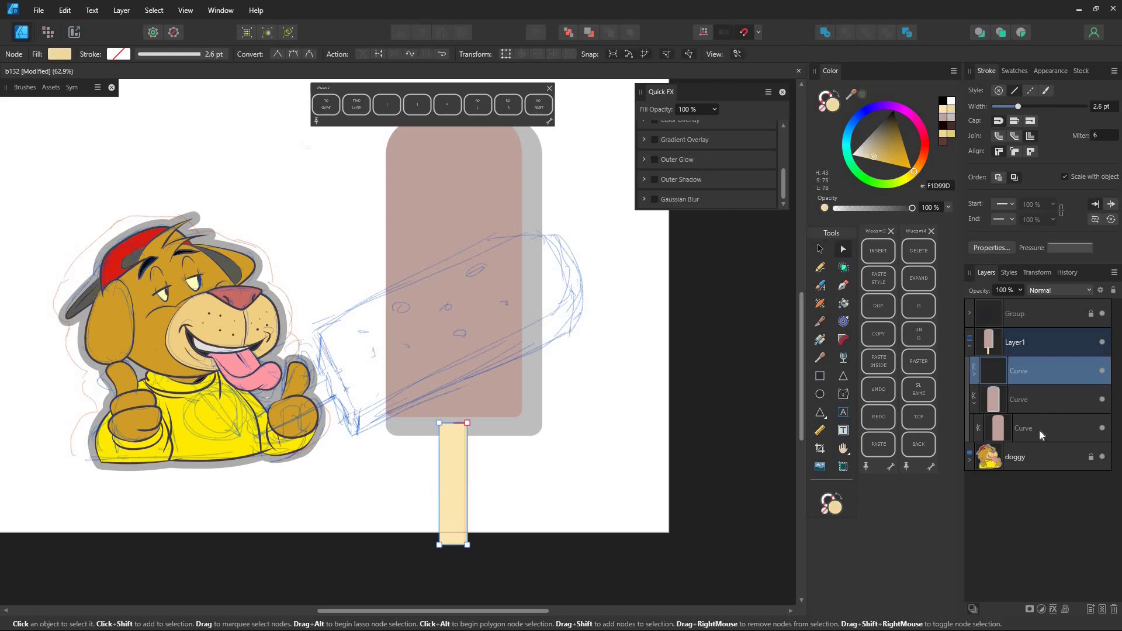
{"action": "left_click", "coordinate": [974, 375]}
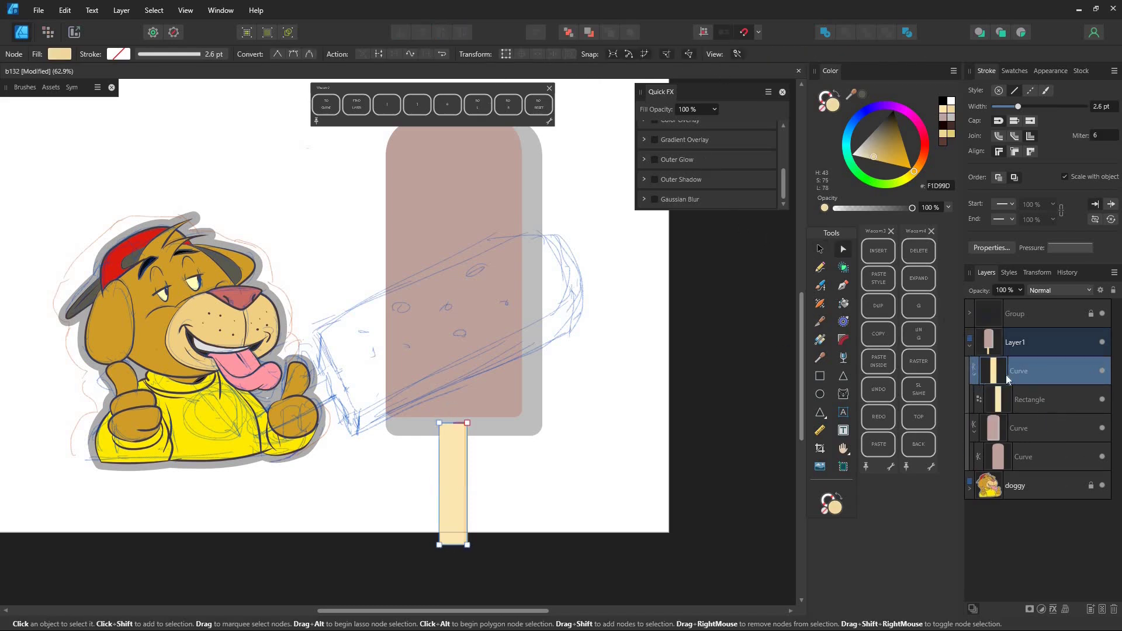
{"action": "left_click_drag", "start_coordinate": [452, 547], "coordinate": [452, 558]}
{"action": "left_click", "coordinate": [453, 559]}
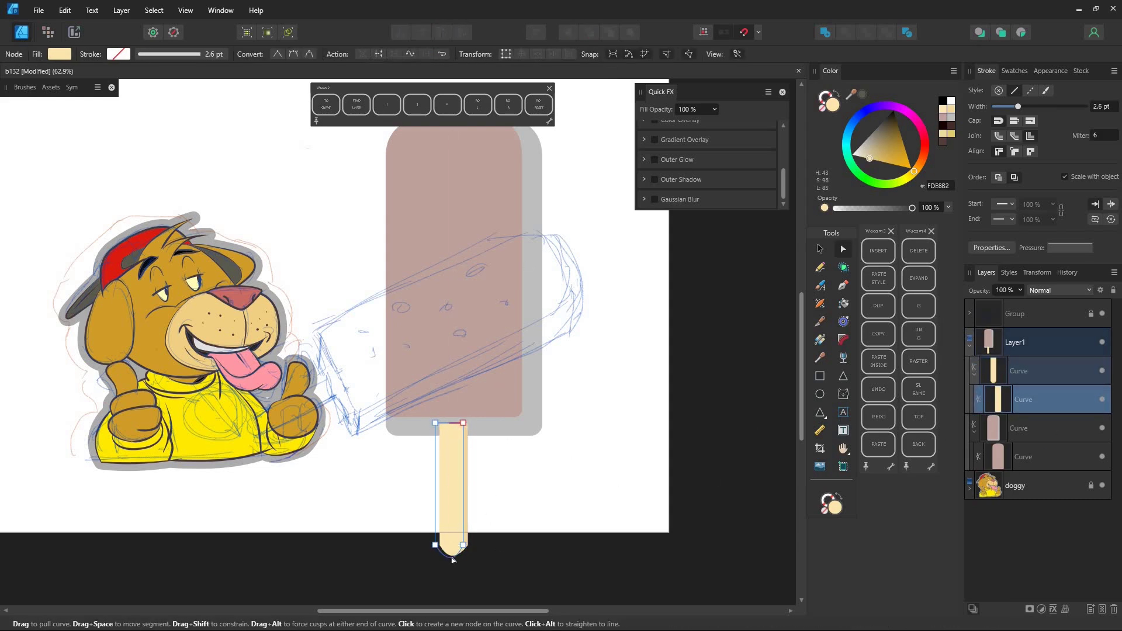
{"action": "left_click", "coordinate": [532, 539]}
Step: Draw a closed Pen shape over the popsicle's right side, fill it with 7C6B67, and nest it inside the outer shape beneath the front face
{"action": "left_click_drag", "start_coordinate": [614, 403], "coordinate": [546, 445]}
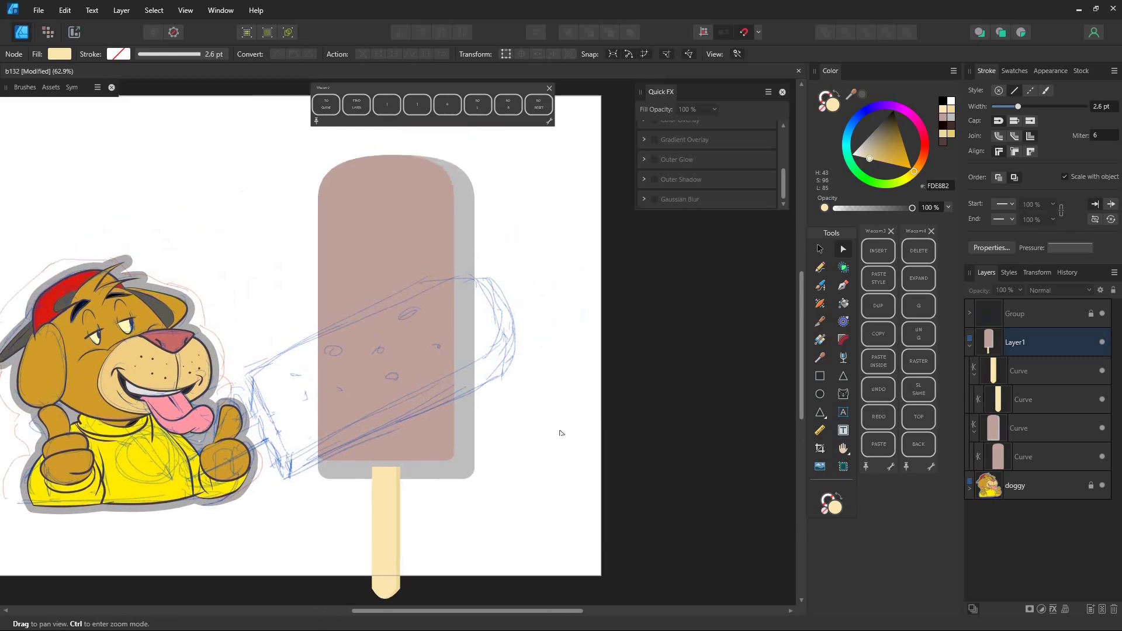
{"action": "left_click", "coordinate": [843, 286]}
{"action": "left_click", "coordinate": [442, 462], "text": "ctrl"}
{"action": "left_click_drag", "start_coordinate": [436, 447], "coordinate": [474, 490]}
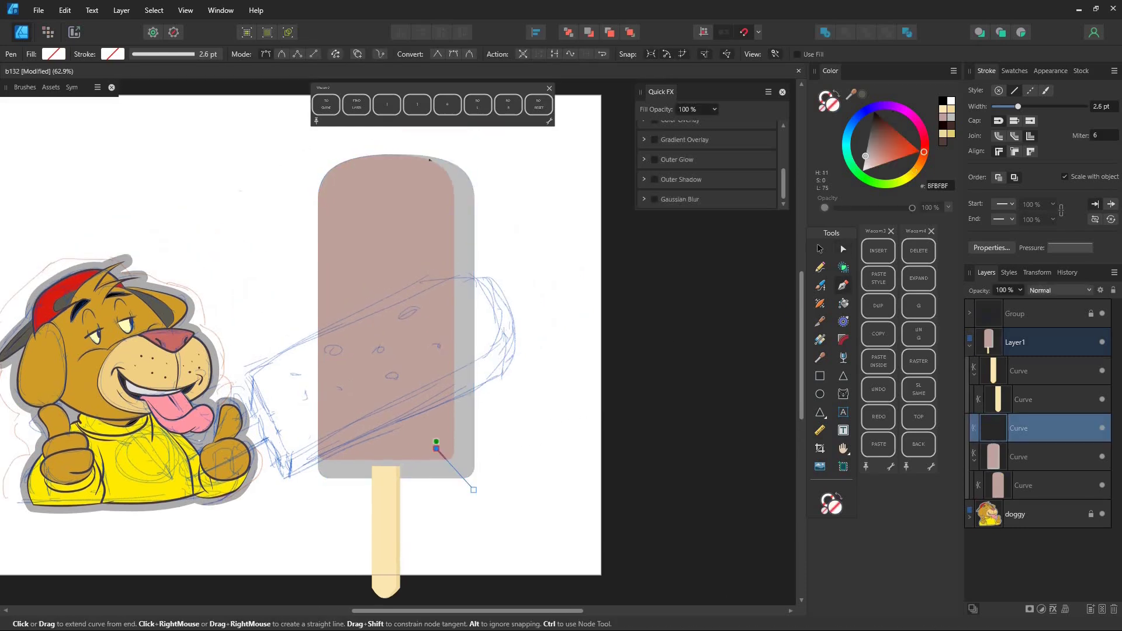
{"action": "left_click", "coordinate": [499, 478]}
{"action": "left_click", "coordinate": [473, 490]}
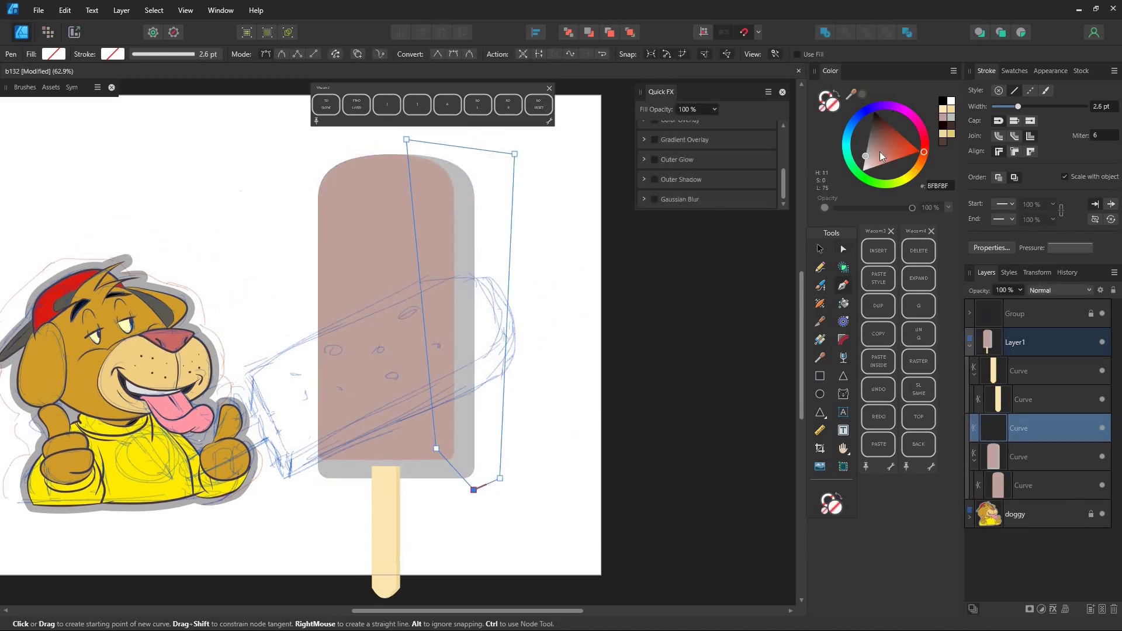
{"action": "left_click_drag", "start_coordinate": [879, 152], "coordinate": [873, 138]}
{"action": "left_click_drag", "start_coordinate": [1046, 432], "coordinate": [1040, 463]}
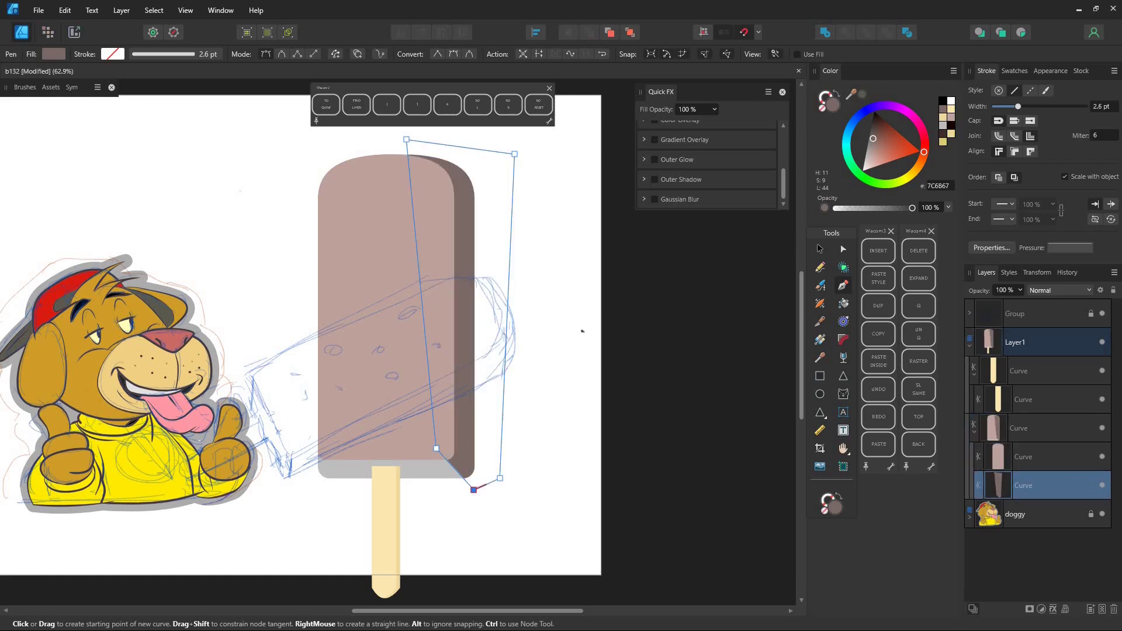
Step: Shorten the stick by raising its rounded end to the bottom of the page
{"action": "key", "text": "v"}
{"action": "left_click", "coordinate": [397, 540]}
{"action": "left_click_drag", "start_coordinate": [385, 596], "coordinate": [388, 576]}
{"action": "key", "text": "a"}
Step: Adjust the side shade's inner corner to meet the front face, and raise the outer shape's lower-left corner node to refine the bevel
{"action": "left_click", "coordinate": [351, 474]}
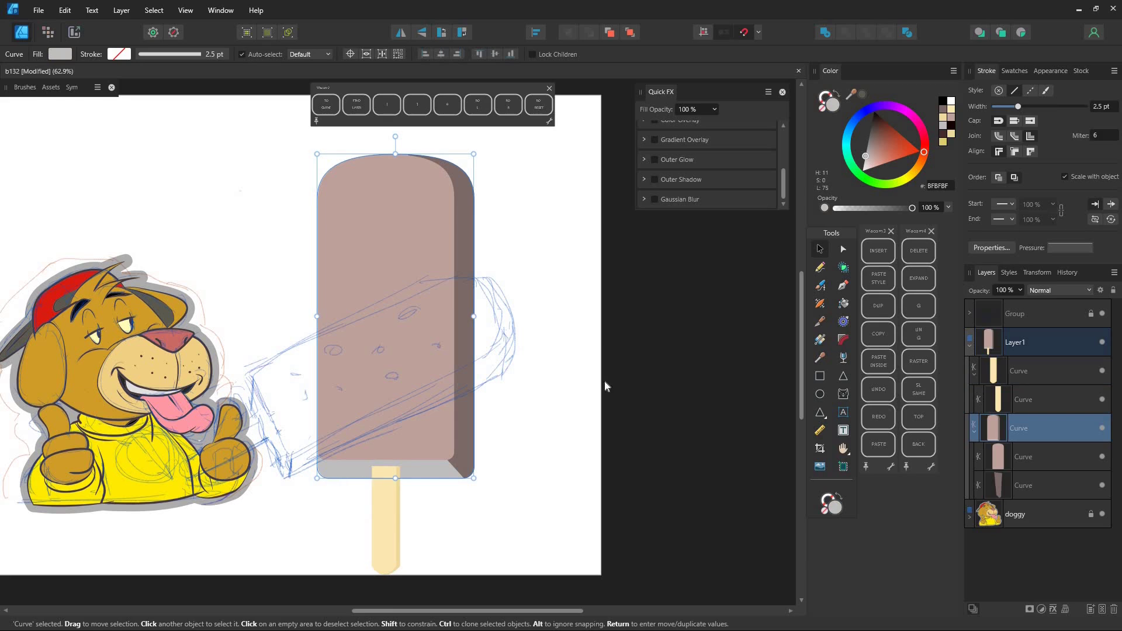
{"action": "left_click", "coordinate": [458, 461]}
{"action": "left_click_drag", "start_coordinate": [436, 447], "coordinate": [441, 446]}
{"action": "left_click", "coordinate": [429, 469]}
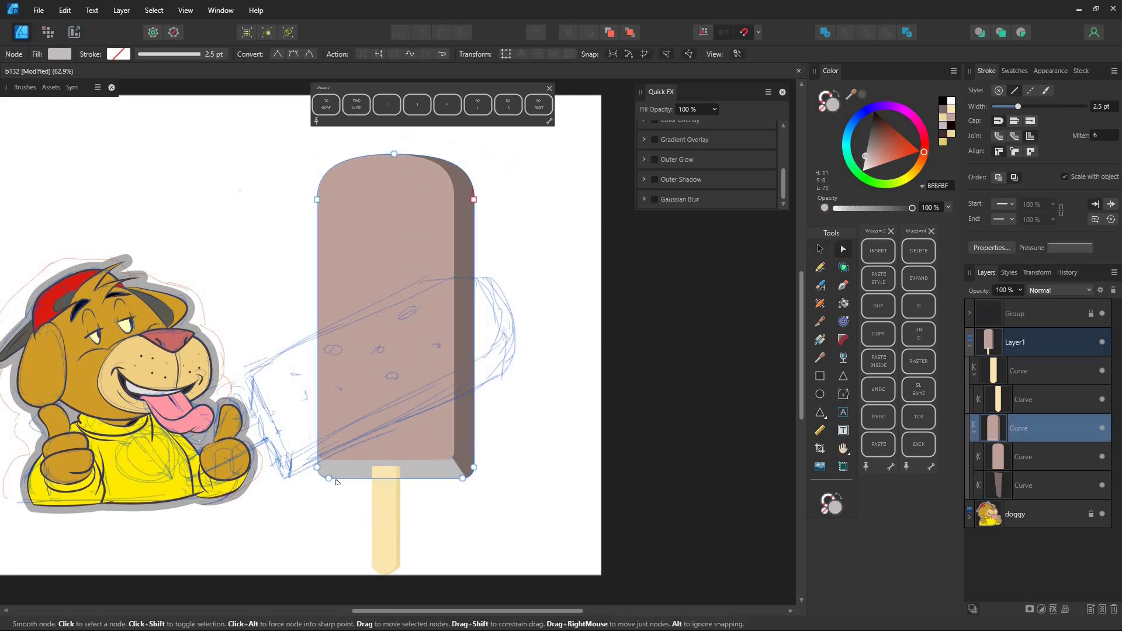
{"action": "left_click_drag", "start_coordinate": [317, 447], "coordinate": [318, 461]}
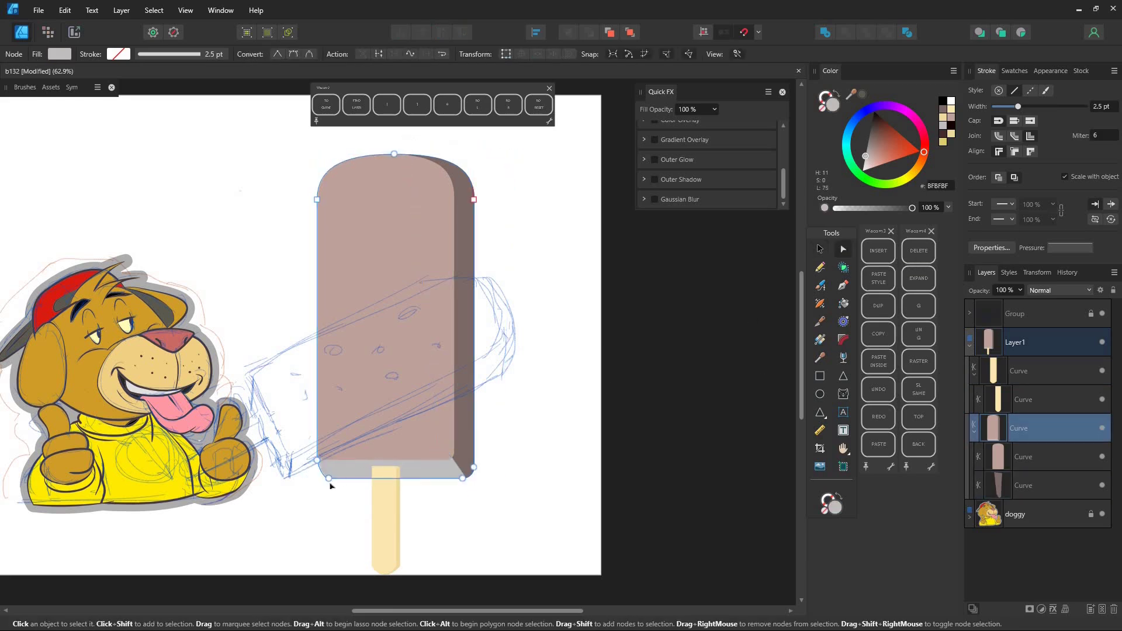
{"action": "left_click", "coordinate": [560, 393]}
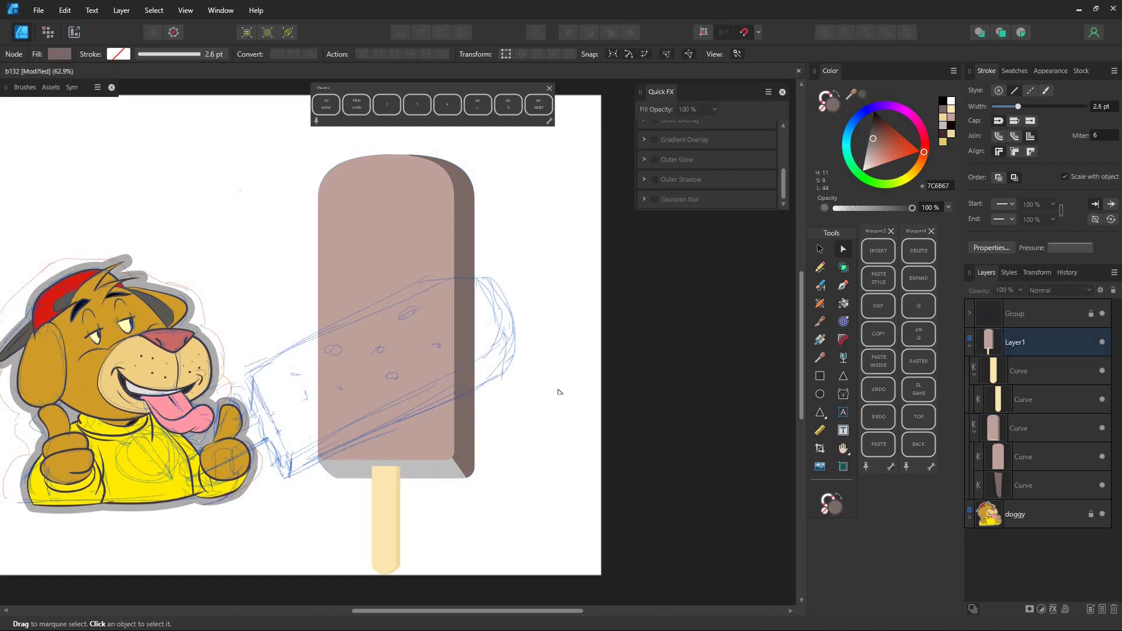
{"action": "left_click", "coordinate": [474, 470]}
{"action": "left_click", "coordinate": [467, 453]}
{"action": "left_click", "coordinate": [696, 330]}
Step: Select the whole popsicle with its stick, then rotate, resize and move it to match the tilted sketch beside the dog
{"action": "left_click", "coordinate": [820, 249]}
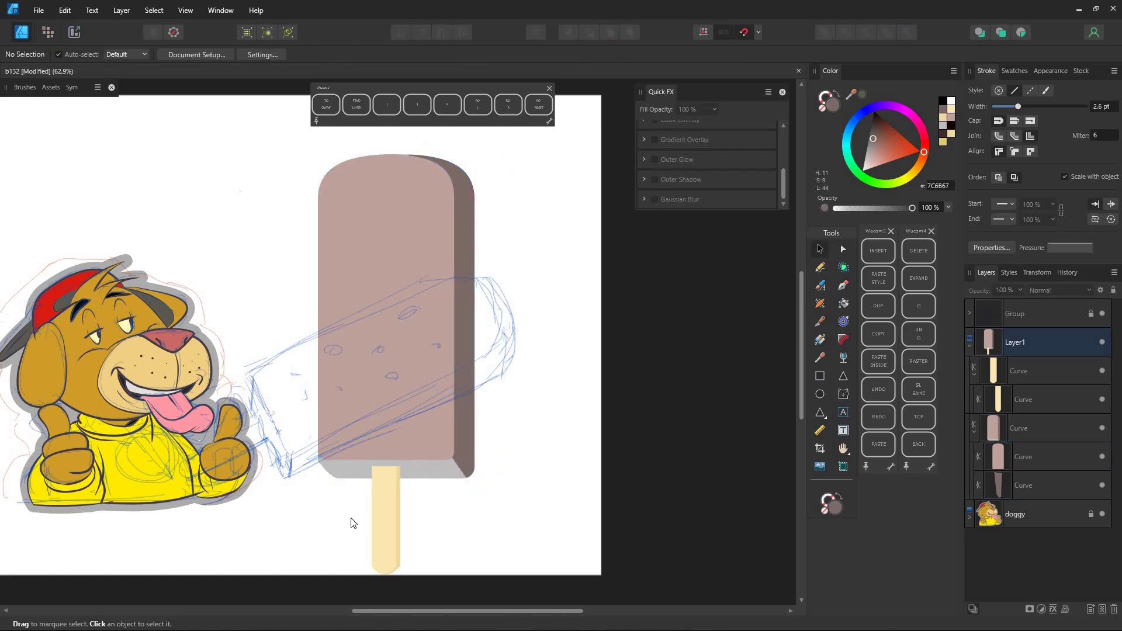
{"action": "left_click_drag", "start_coordinate": [262, 584], "coordinate": [589, 61]}
{"action": "left_click_drag", "start_coordinate": [396, 138], "coordinate": [595, 267]}
{"action": "left_click_drag", "start_coordinate": [549, 202], "coordinate": [505, 260]}
{"action": "left_click_drag", "start_coordinate": [460, 342], "coordinate": [433, 338]}
{"action": "left_click_drag", "start_coordinate": [522, 302], "coordinate": [520, 291]}
{"action": "left_click", "coordinate": [454, 138]}
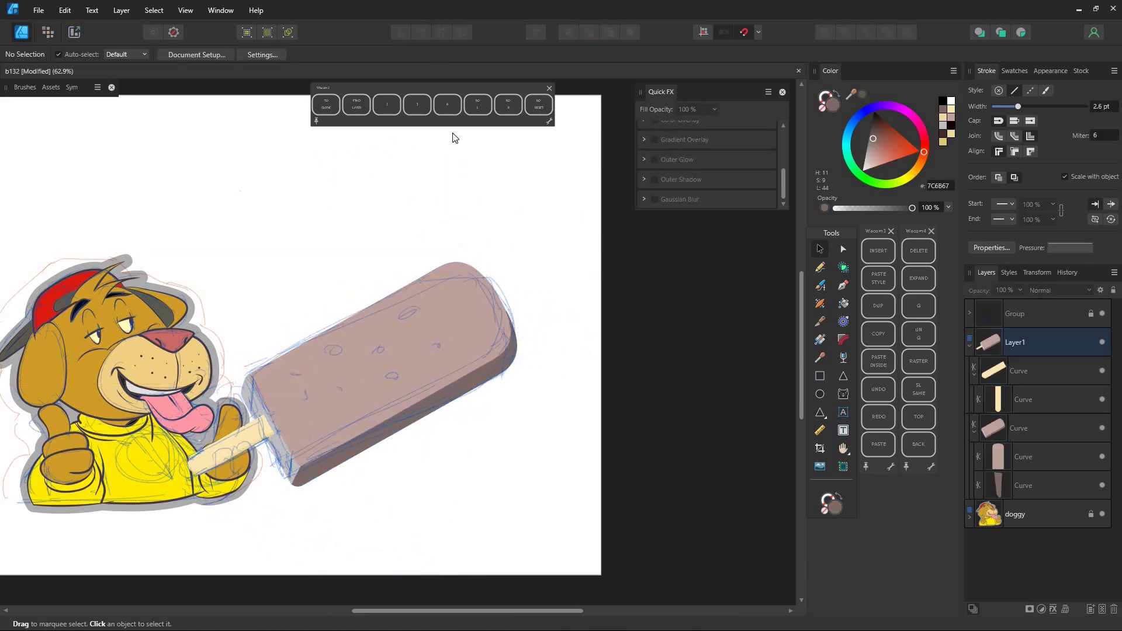
{"action": "left_click_drag", "start_coordinate": [757, 344], "coordinate": [894, 351]}
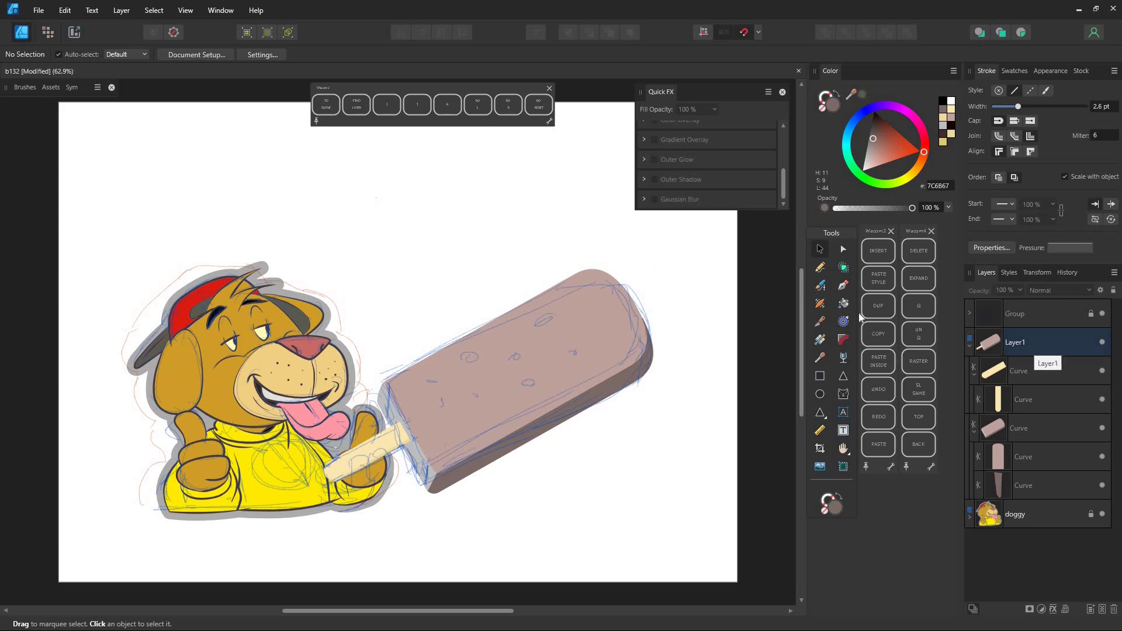
{"action": "left_click", "coordinate": [532, 215]}
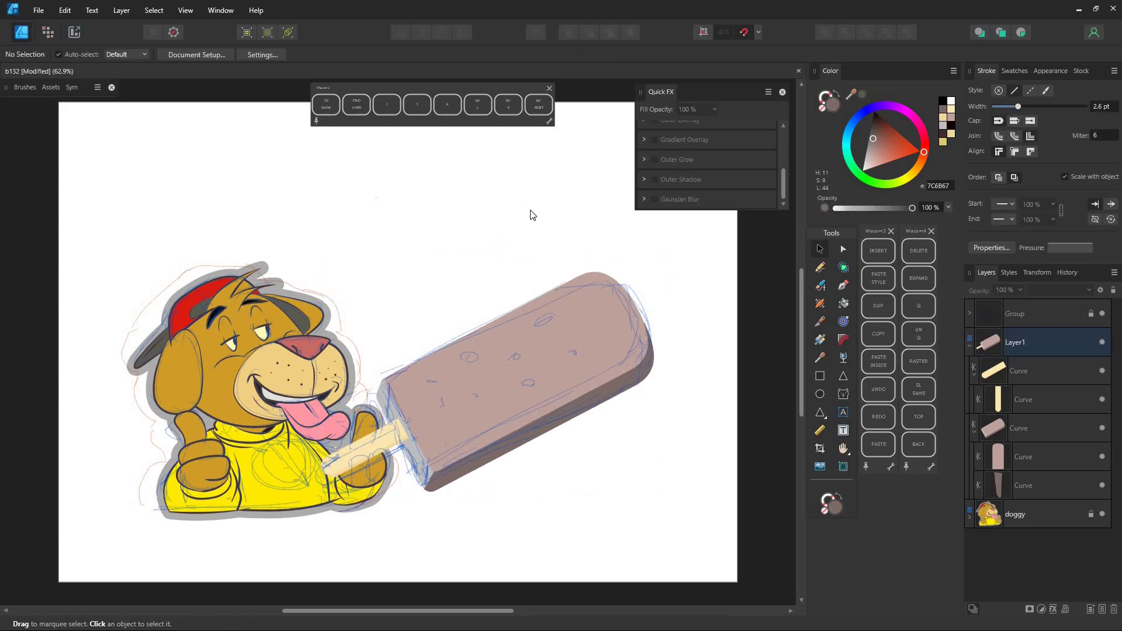
Step: Hide the locked sketch group and clear the selection
{"action": "left_click", "coordinate": [993, 315]}
{"action": "left_click", "coordinate": [1102, 313]}
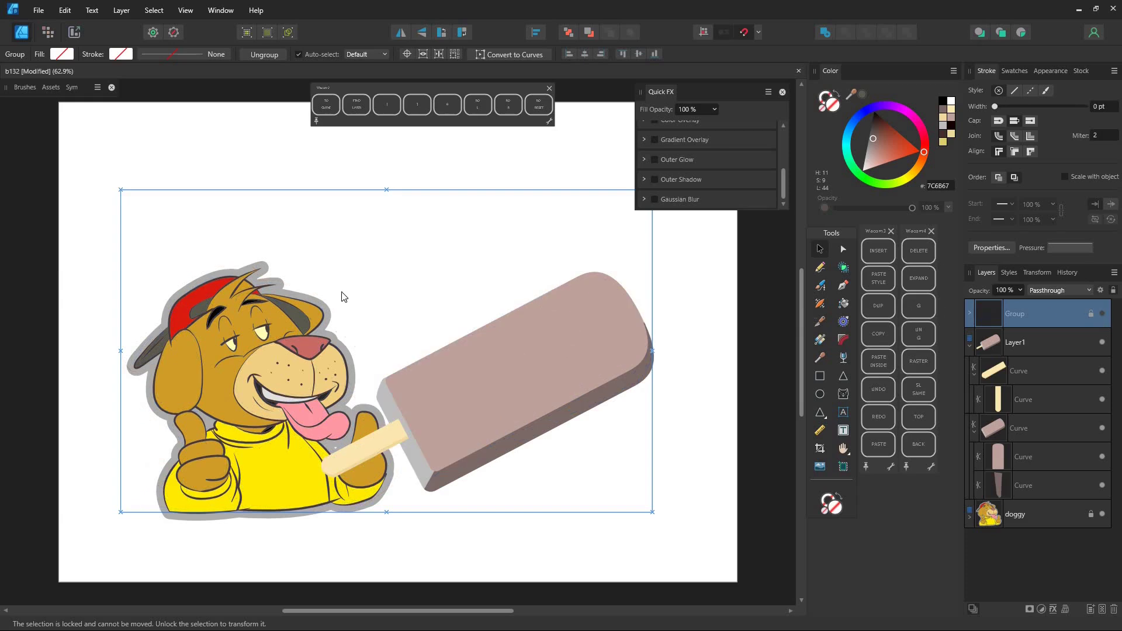
{"action": "left_click", "coordinate": [536, 296]}
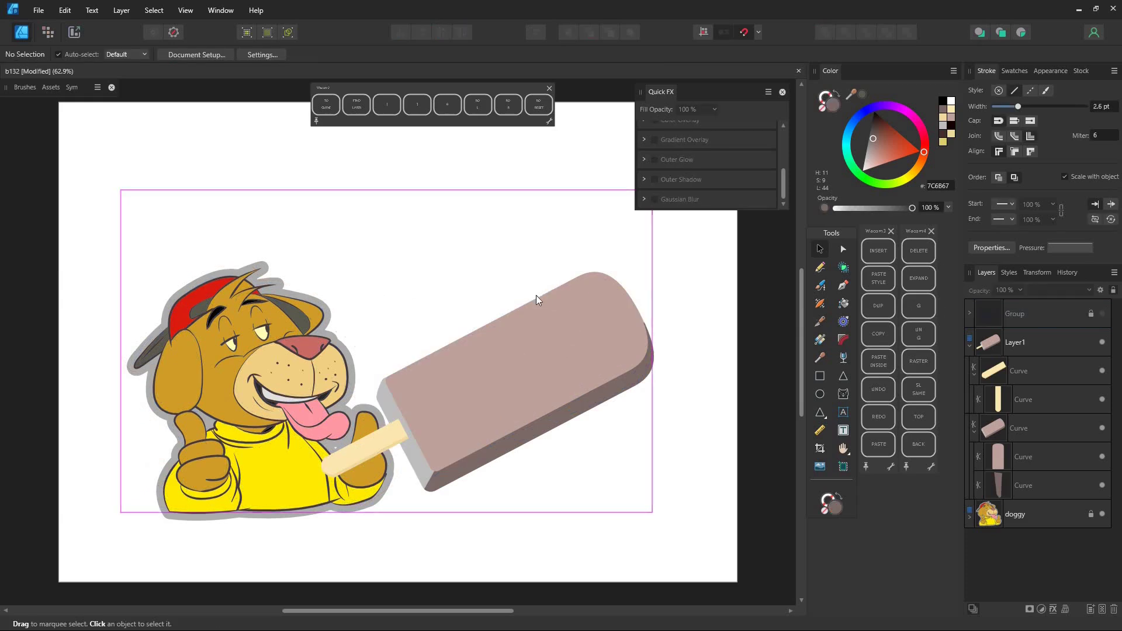
Step: Give the popsicle's front face a linear brown gradient with 714125 at its lower end and a Gaussian Blur of 8.3 px
{"action": "left_click", "coordinate": [447, 378]}
{"action": "double_click", "coordinate": [483, 435]}
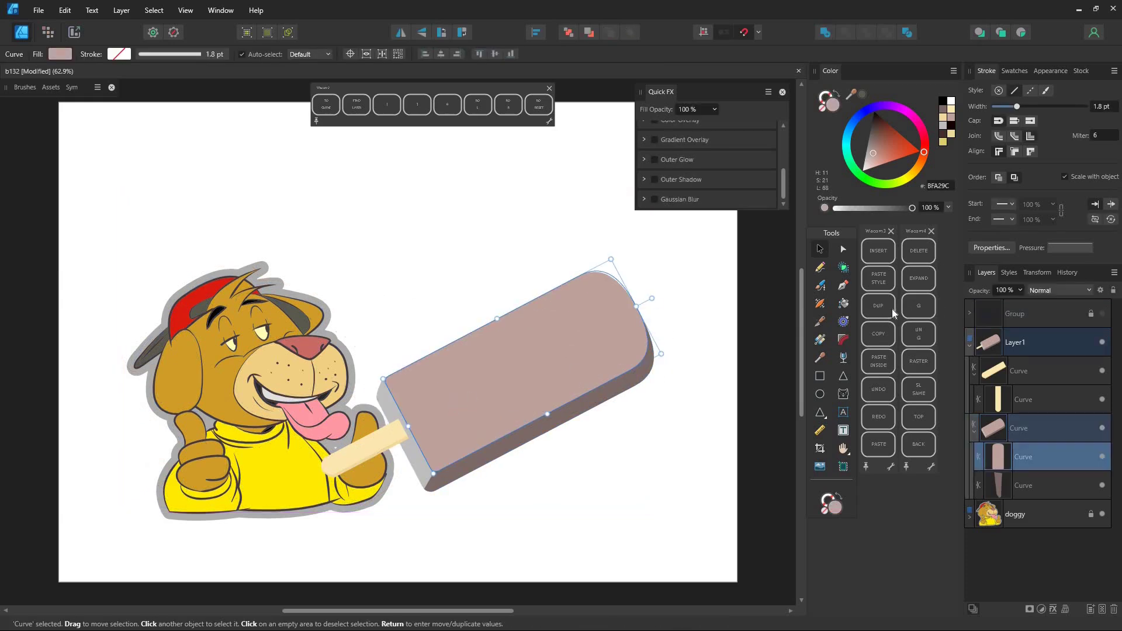
{"action": "left_click", "coordinate": [820, 339]}
{"action": "left_click_drag", "start_coordinate": [487, 427], "coordinate": [566, 293]}
{"action": "mouse_move", "coordinate": [878, 152]}
{"action": "left_mouse_down"}
{"action": "mouse_move", "coordinate": [892, 129]}
{"action": "mouse_move", "coordinate": [919, 159]}
{"action": "mouse_move", "coordinate": [888, 131]}
{"action": "left_mouse_up"}
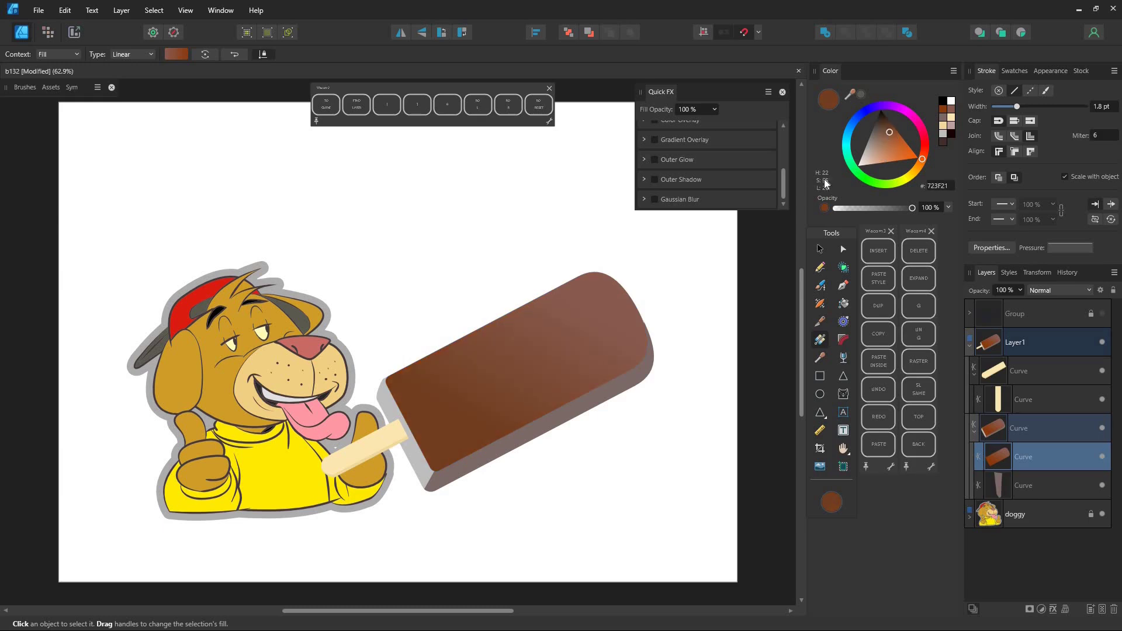
{"action": "left_click", "coordinate": [655, 199]}
{"action": "left_click_drag", "start_coordinate": [678, 185], "coordinate": [692, 186]}
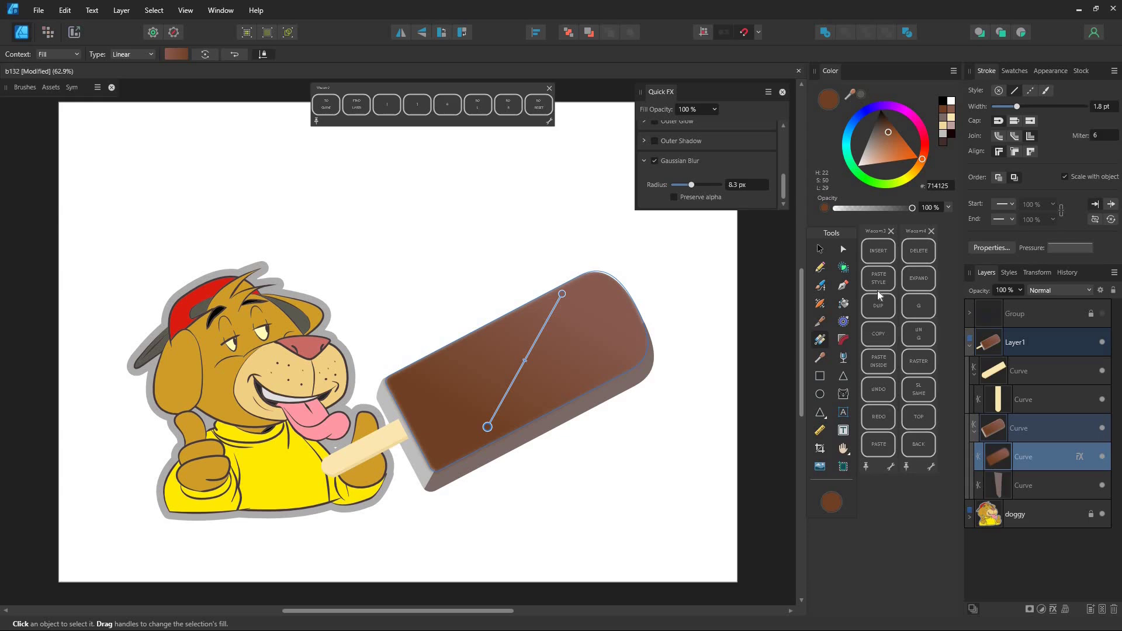
Step: Paste the front face's style onto the side shade and recolour its gradient stops to 3F1700 at the lower end and 6A4037 at the upper end
{"action": "left_click", "coordinate": [579, 403]}
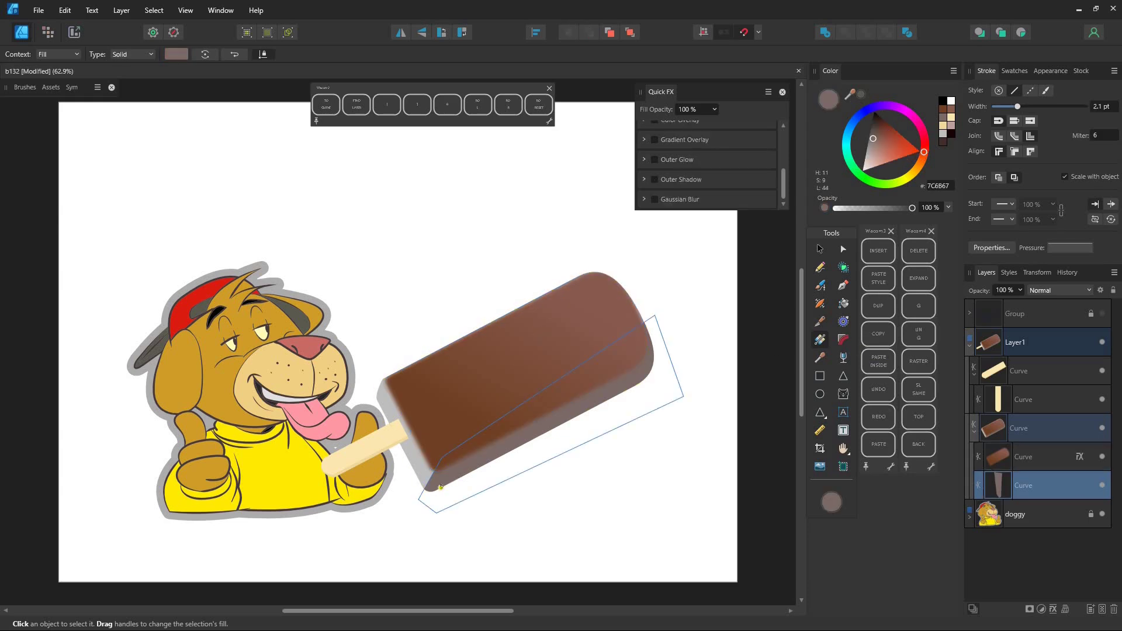
{"action": "left_click", "coordinate": [65, 11]}
{"action": "left_click", "coordinate": [102, 100]}
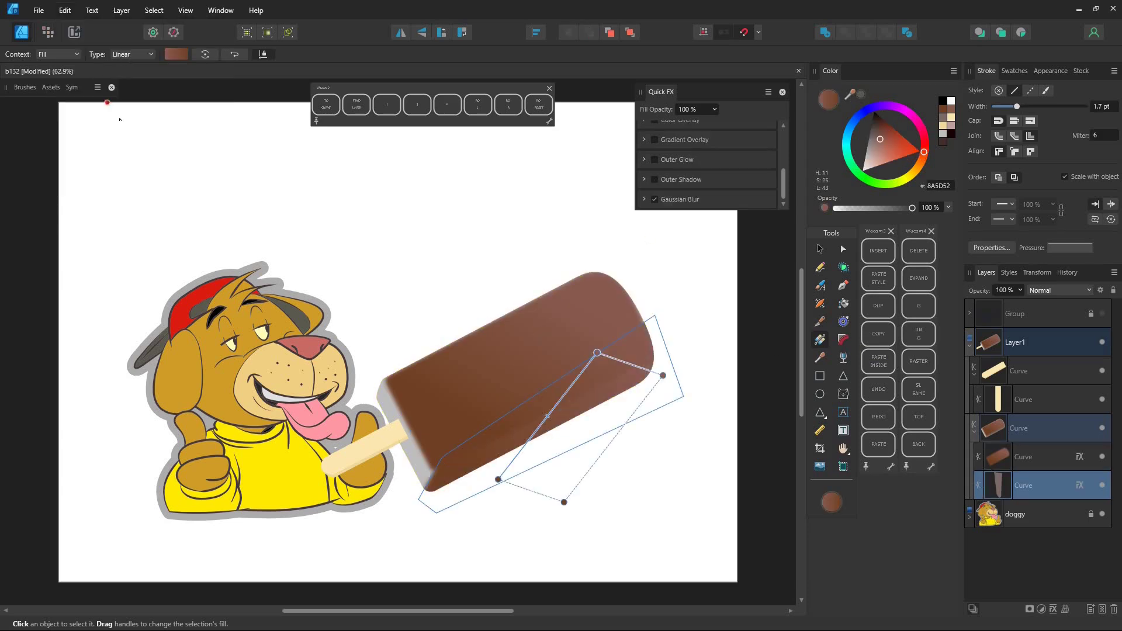
{"action": "left_click", "coordinate": [496, 478]}
{"action": "left_click_drag", "start_coordinate": [883, 134], "coordinate": [889, 121]}
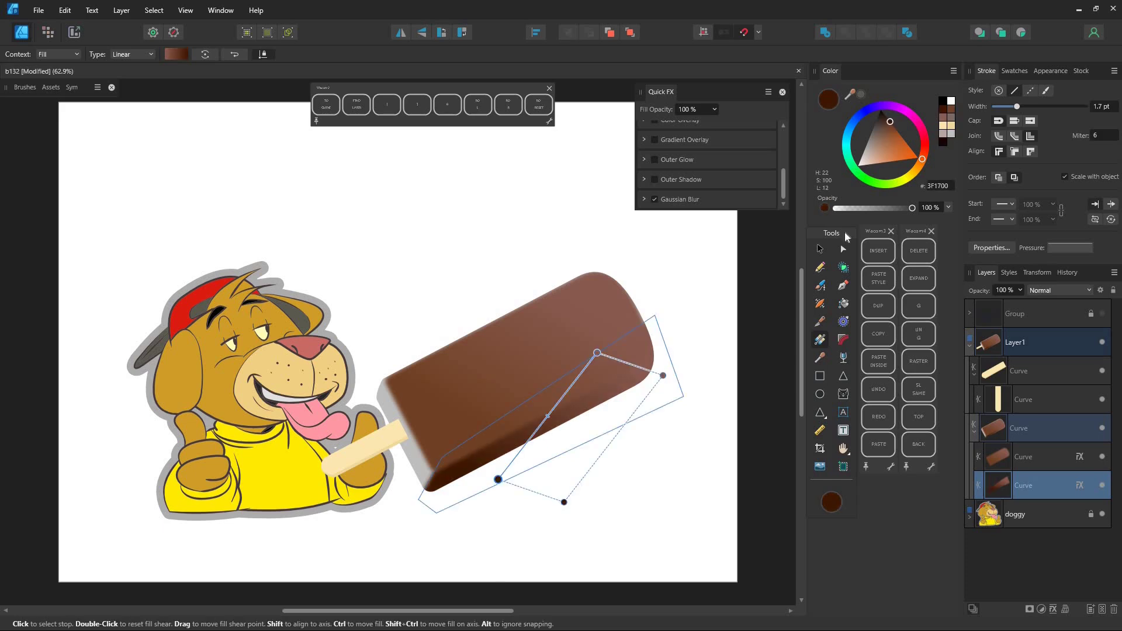
{"action": "left_click", "coordinate": [882, 132]}
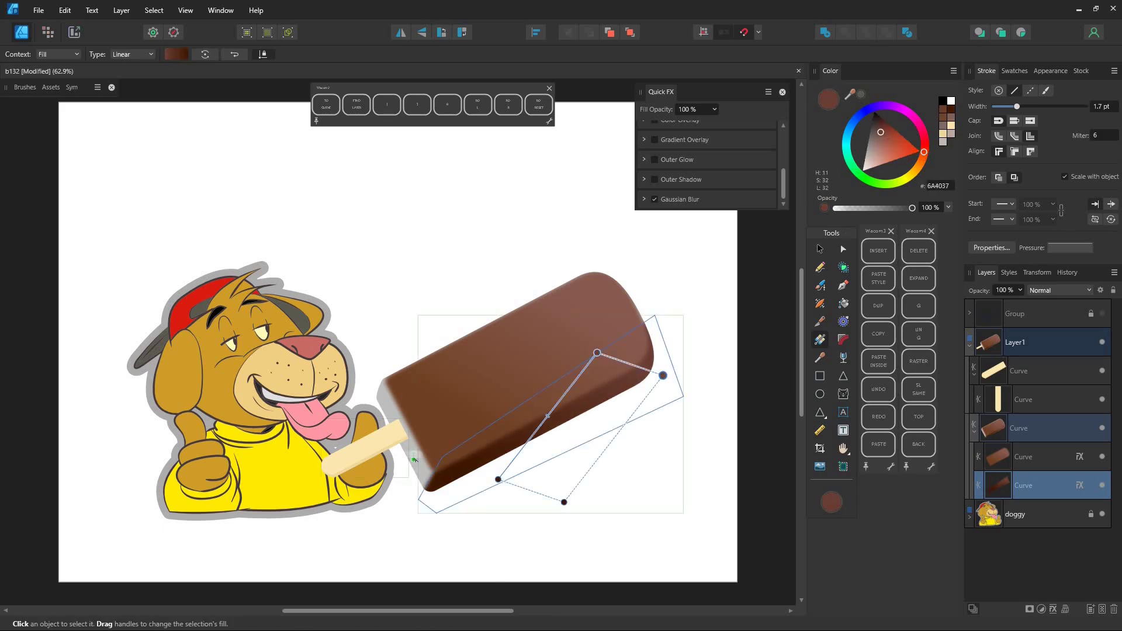
Step: Fill the outer popsicle shape with dark brown 3F1700 sampled from the side shade
{"action": "left_click", "coordinate": [414, 460]}
{"action": "left_click_drag", "start_coordinate": [850, 95], "coordinate": [449, 474]}
{"action": "left_click", "coordinate": [862, 96]}
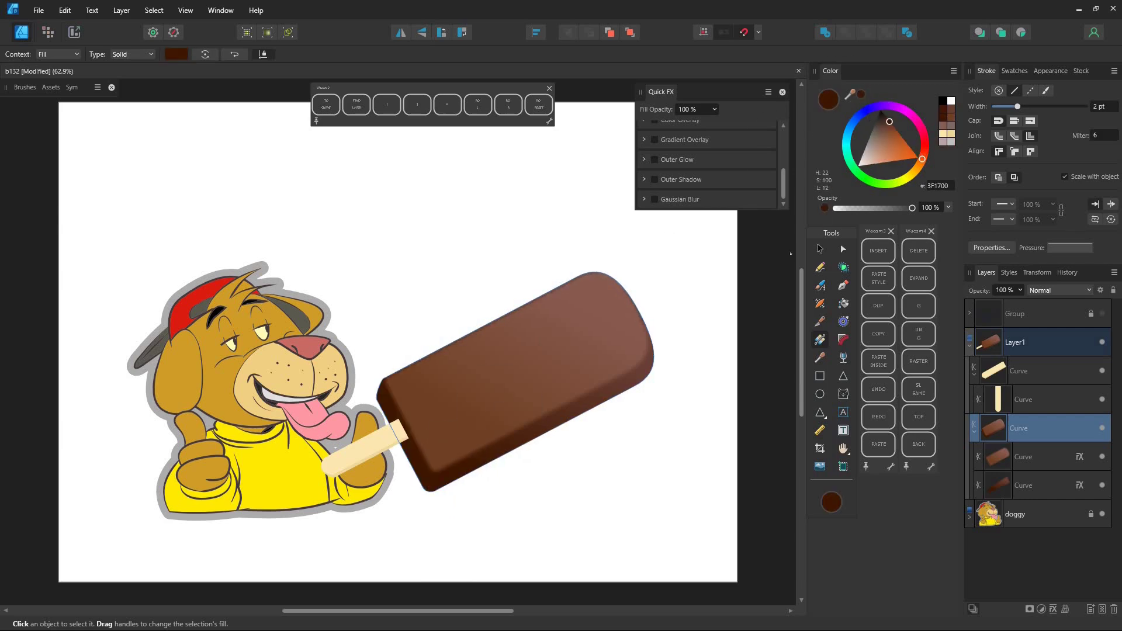
Step: Nudge the stick slightly down and to the right at the popsicle's base, and select the popsicle layer
{"action": "left_click", "coordinate": [820, 250]}
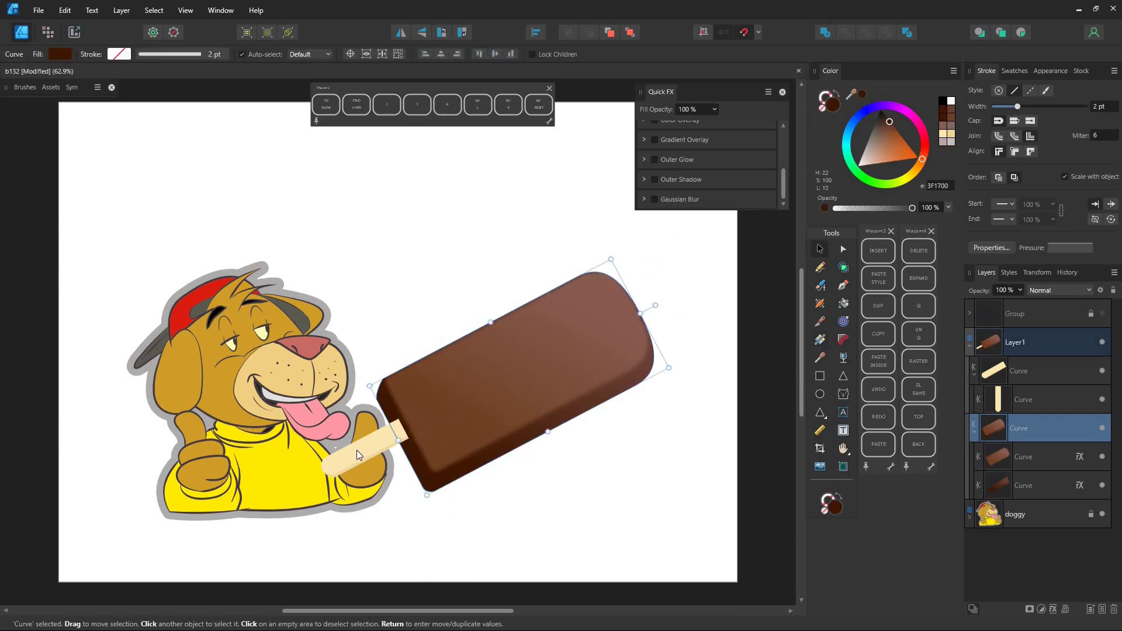
{"action": "left_click", "coordinate": [361, 450]}
{"action": "left_click_drag", "start_coordinate": [362, 450], "coordinate": [364, 457]}
{"action": "left_click", "coordinate": [561, 468]}
{"action": "left_click", "coordinate": [1017, 349]}
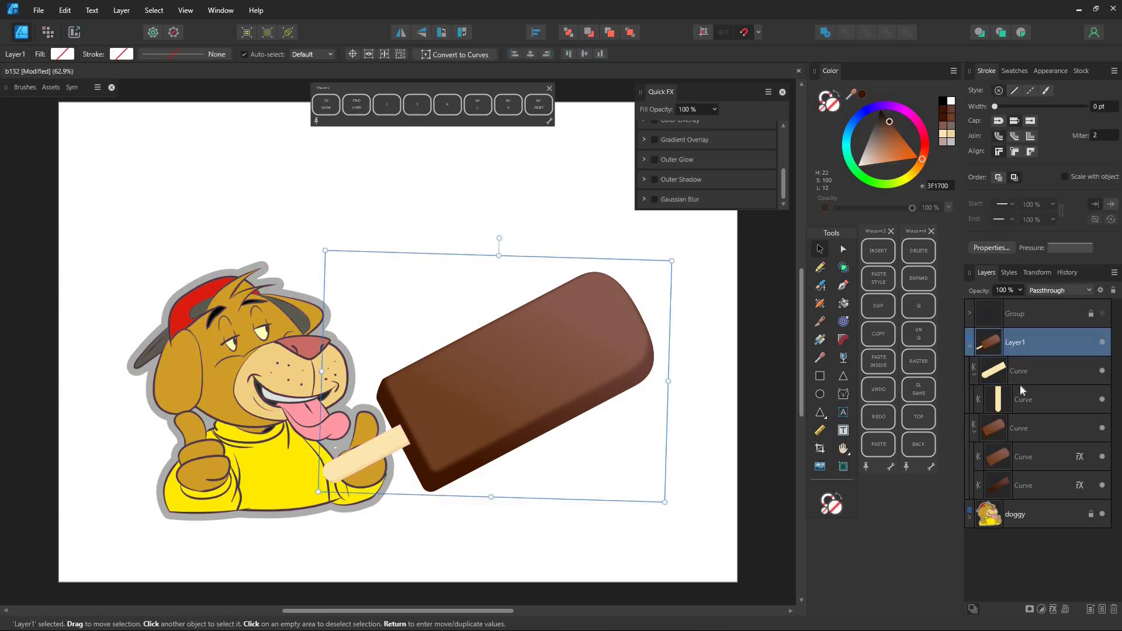
Step: Group the stick and chocolate body shapes, and nudge the group slightly up and to the left
{"action": "left_click", "coordinate": [1018, 377]}
{"action": "left_click", "coordinate": [974, 374]}
{"action": "left_click", "coordinate": [974, 403]}
{"action": "left_click", "coordinate": [1024, 403], "text": "shift"}
{"action": "left_click", "coordinate": [914, 310]}
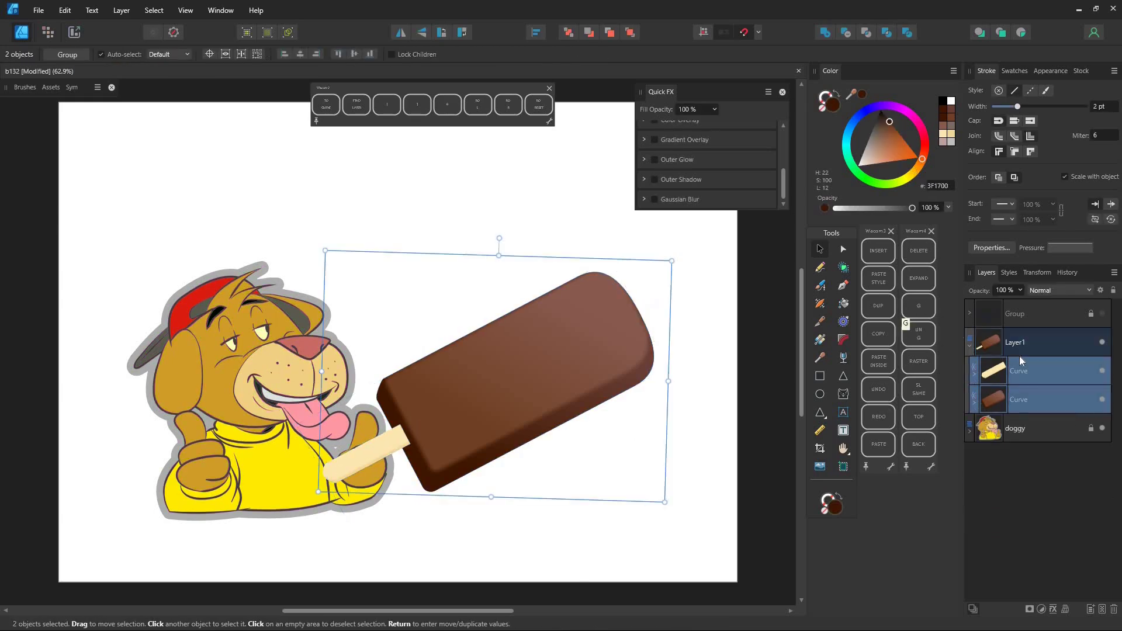
{"action": "left_click_drag", "start_coordinate": [549, 391], "coordinate": [546, 388]}
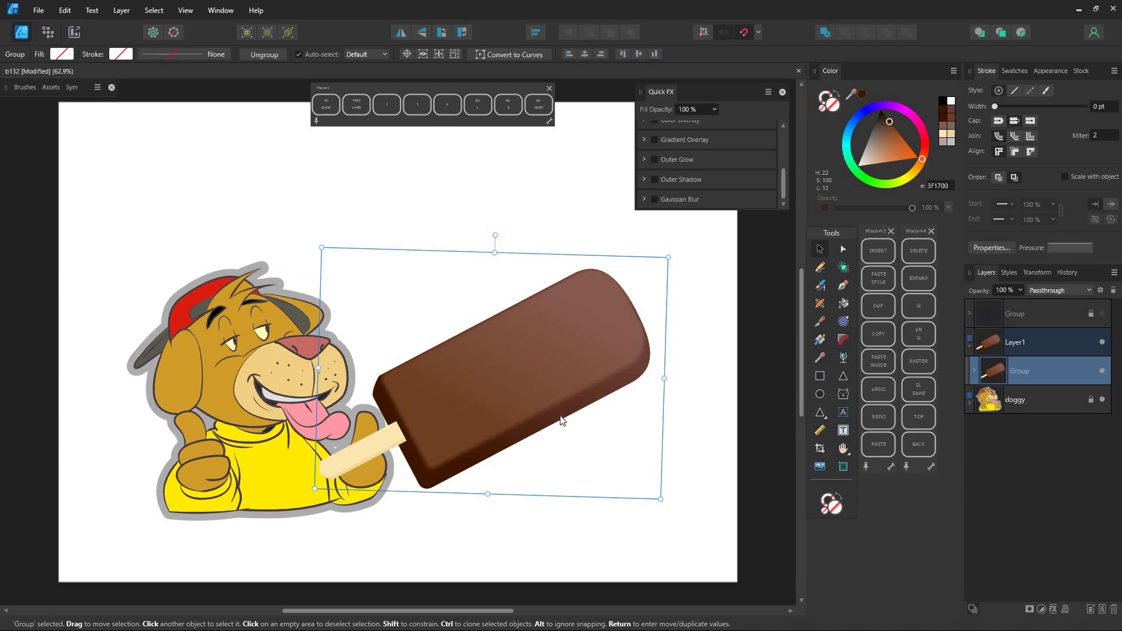
Step: Draw small irregular 3F1700 chips with the Pencil tool, scattered inside the chocolate body and along its lower side
{"action": "left_click", "coordinate": [974, 371]}
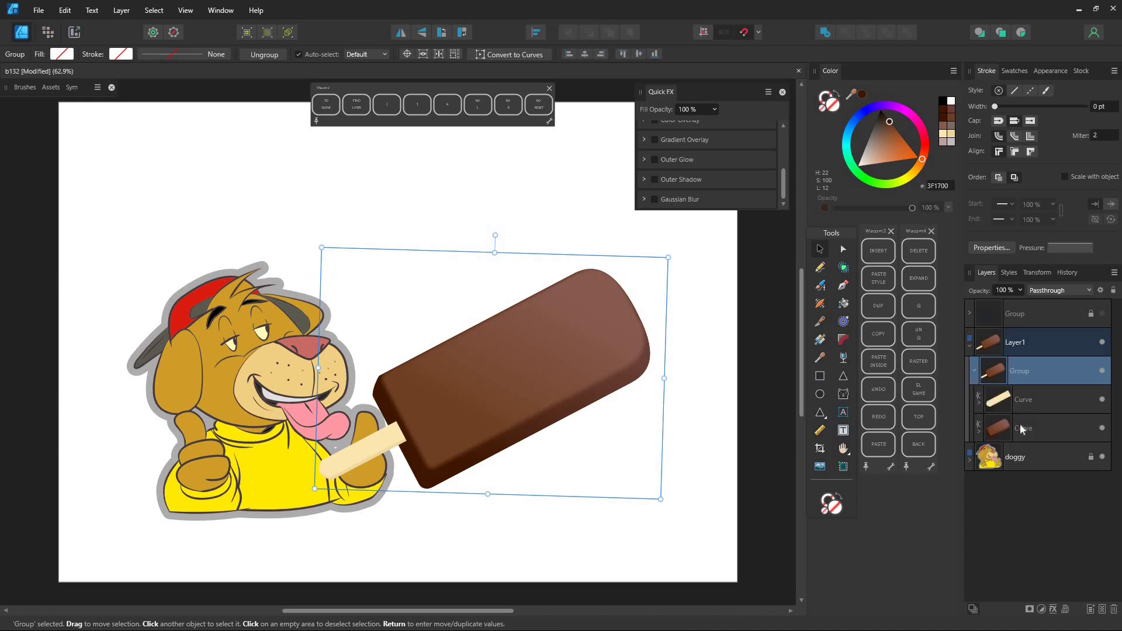
{"action": "key", "text": "n"}
{"action": "left_click", "coordinate": [1023, 430]}
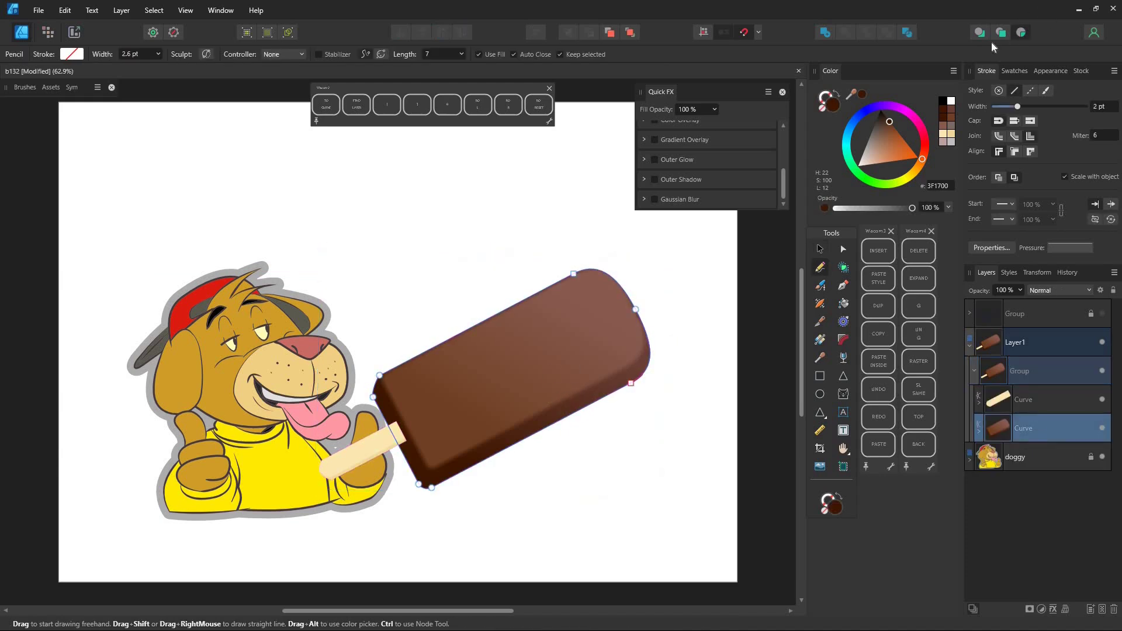
{"action": "mouse_move", "coordinate": [560, 305]}
{"action": "left_mouse_down"}
{"action": "mouse_move", "coordinate": [566, 316]}
{"action": "mouse_move", "coordinate": [544, 349]}
{"action": "left_mouse_up"}
{"action": "left_click_drag", "start_coordinate": [562, 354], "coordinate": [568, 355]}
{"action": "left_click_drag", "start_coordinate": [537, 368], "coordinate": [535, 380]}
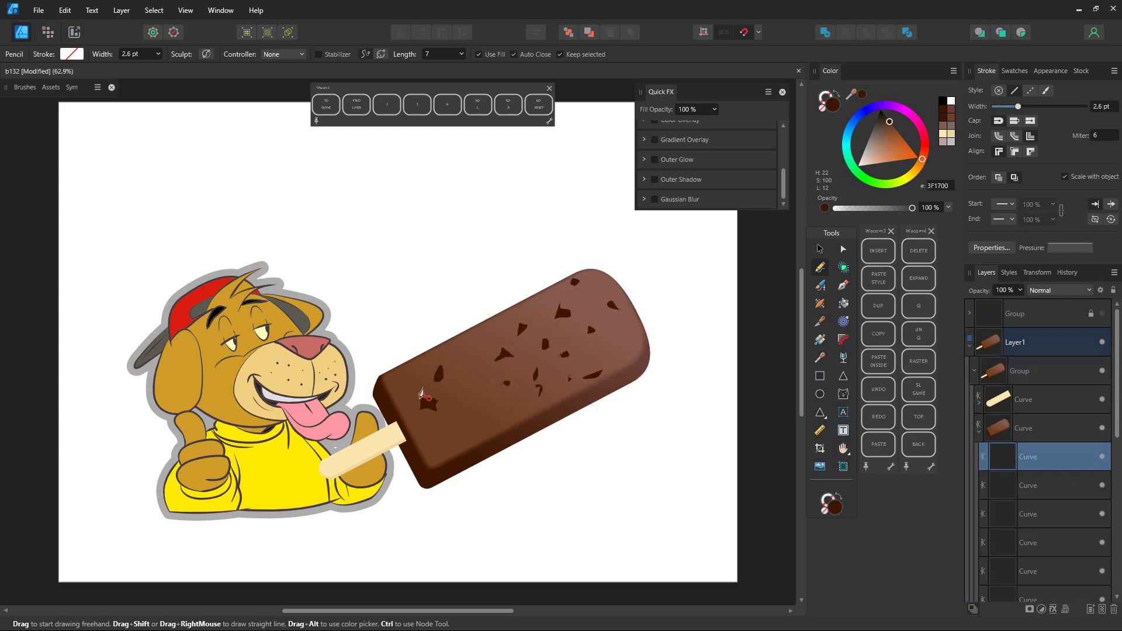
{"action": "left_click_drag", "start_coordinate": [475, 398], "coordinate": [478, 411]}
{"action": "left_click_drag", "start_coordinate": [461, 419], "coordinate": [458, 429]}
{"action": "left_click_drag", "start_coordinate": [467, 369], "coordinate": [472, 351]}
{"action": "left_click_drag", "start_coordinate": [603, 341], "coordinate": [604, 347]}
{"action": "left_click_drag", "start_coordinate": [629, 329], "coordinate": [628, 340]}
{"action": "left_click_drag", "start_coordinate": [429, 436], "coordinate": [428, 444]}
{"action": "left_click_drag", "start_coordinate": [403, 379], "coordinate": [406, 382]}
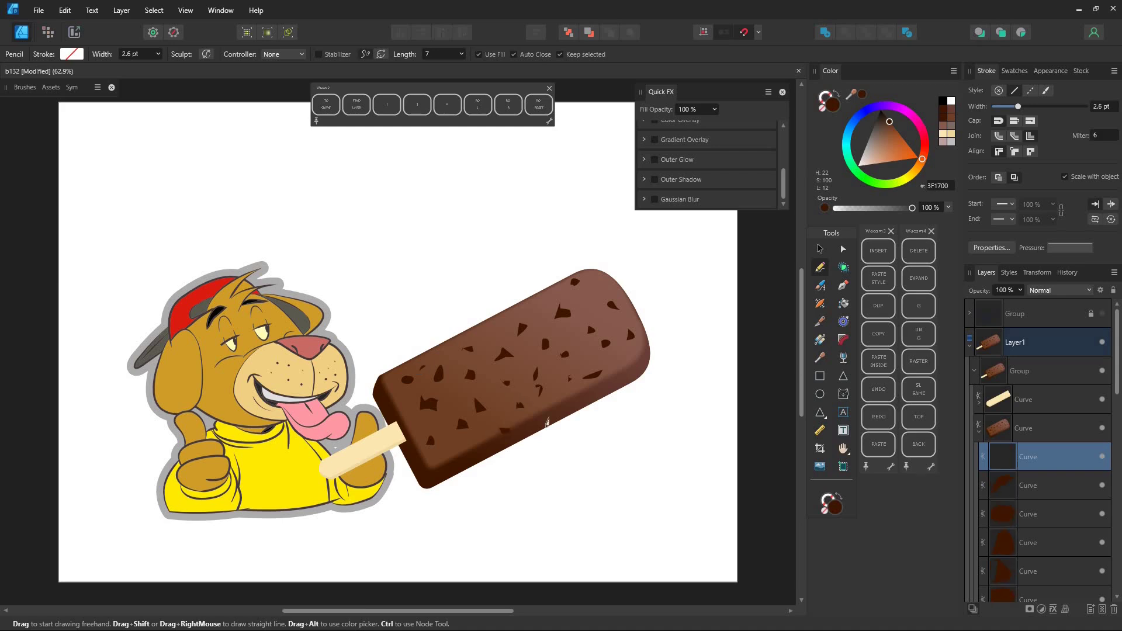
{"action": "left_click_drag", "start_coordinate": [549, 418], "coordinate": [554, 414]}
{"action": "left_click_drag", "start_coordinate": [585, 399], "coordinate": [594, 396]}
{"action": "left_click_drag", "start_coordinate": [615, 381], "coordinate": [618, 376]}
Step: Select all the drawn chips and merge them into a single shape with Add
{"action": "scroll", "coordinate": [1117, 376], "scroll_direction": "down", "scroll_amount": 3}
{"action": "scroll", "coordinate": [1061, 391], "scroll_direction": "down", "scroll_amount": 10}
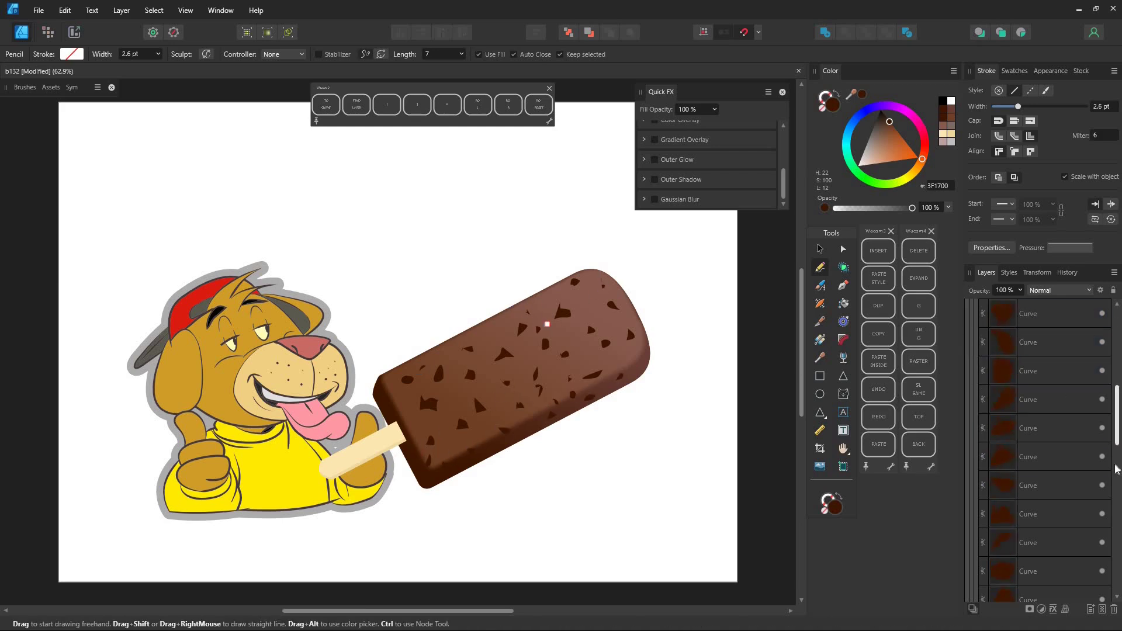
{"action": "left_click", "coordinate": [1053, 553], "text": "shift"}
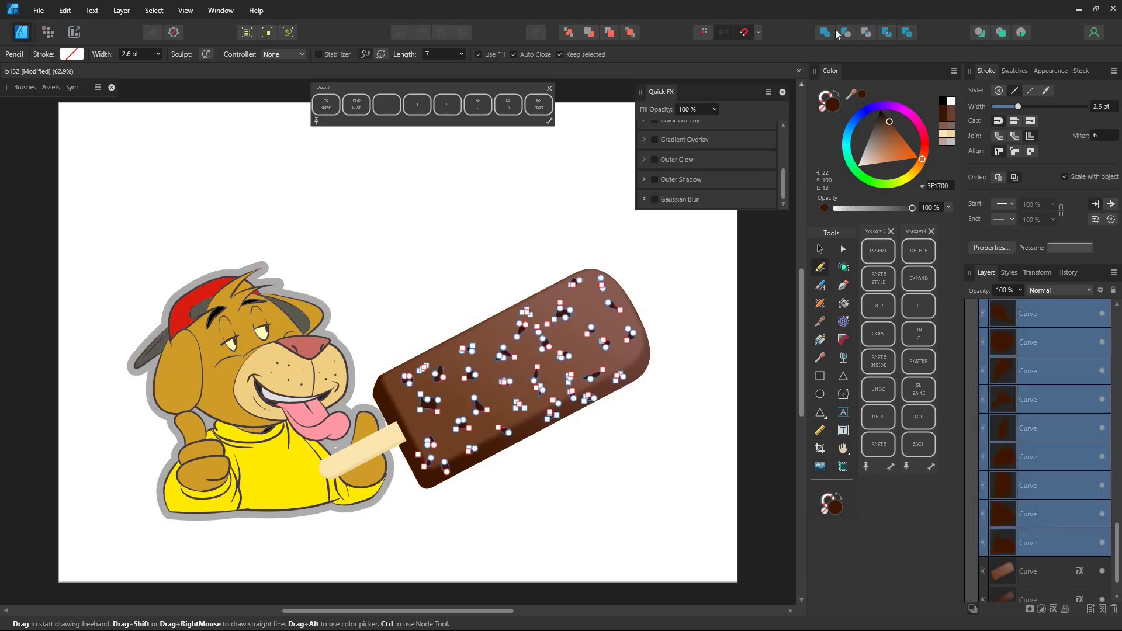
{"action": "left_click", "coordinate": [825, 33]}
Step: Apply a 3D effect to the merged chips with radius 16.8 px, azimuth 55.9° and elevation 47.1°
{"action": "scroll", "coordinate": [781, 153], "scroll_direction": "up", "scroll_amount": 5}
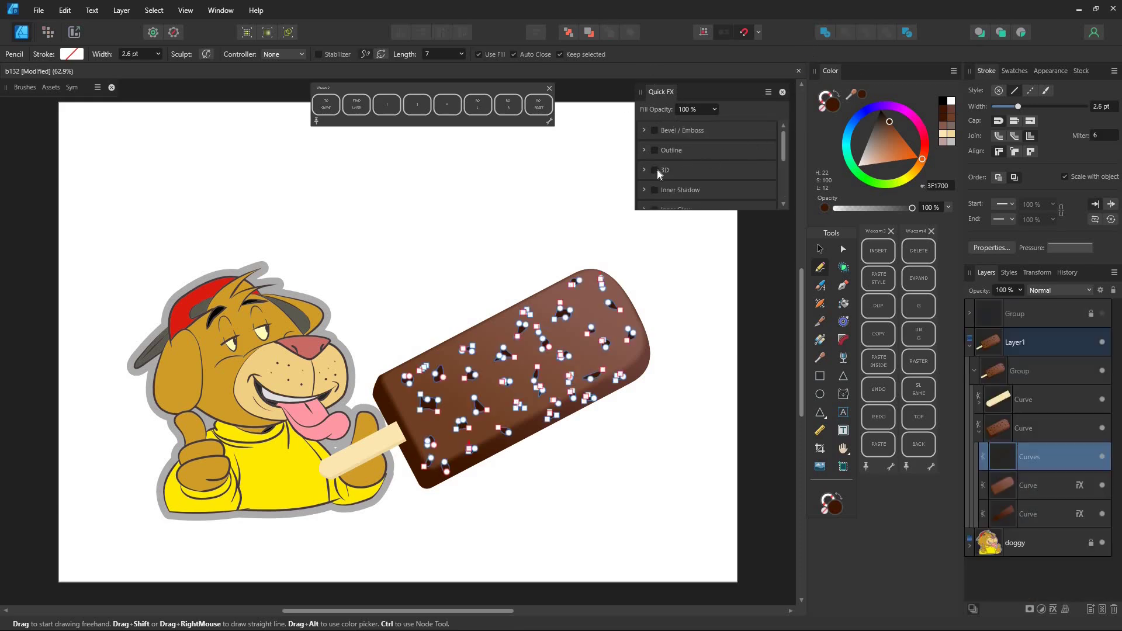
{"action": "left_click", "coordinate": [767, 170]}
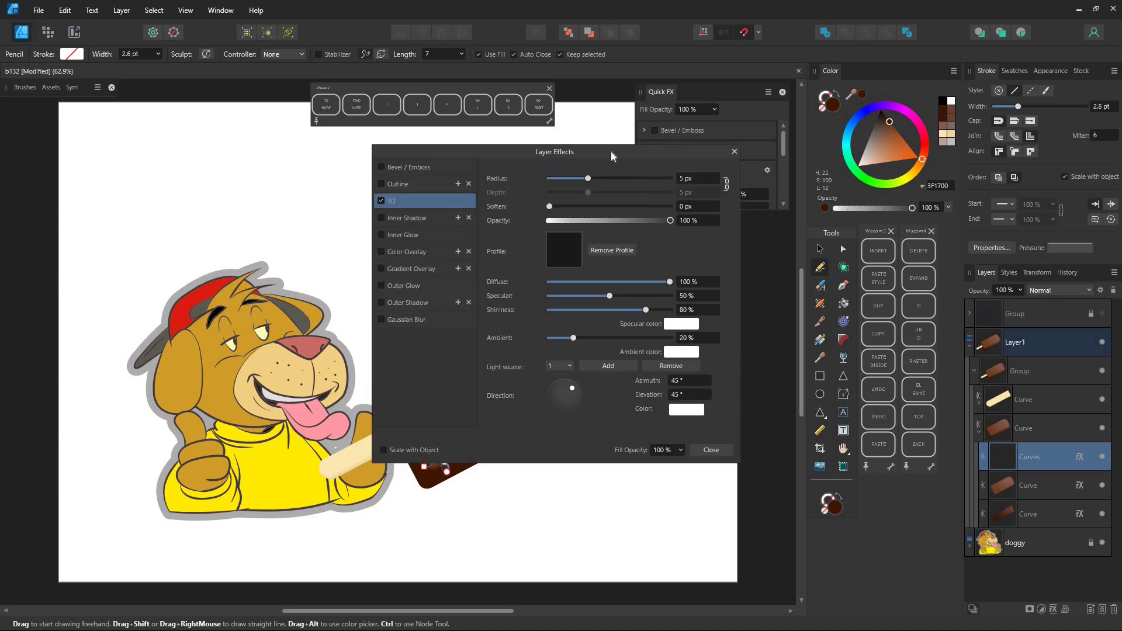
{"action": "left_click_drag", "start_coordinate": [611, 152], "coordinate": [251, 82]}
{"action": "left_click_drag", "start_coordinate": [323, 85], "coordinate": [343, 97]}
{"action": "left_click_drag", "start_coordinate": [250, 120], "coordinate": [273, 122]}
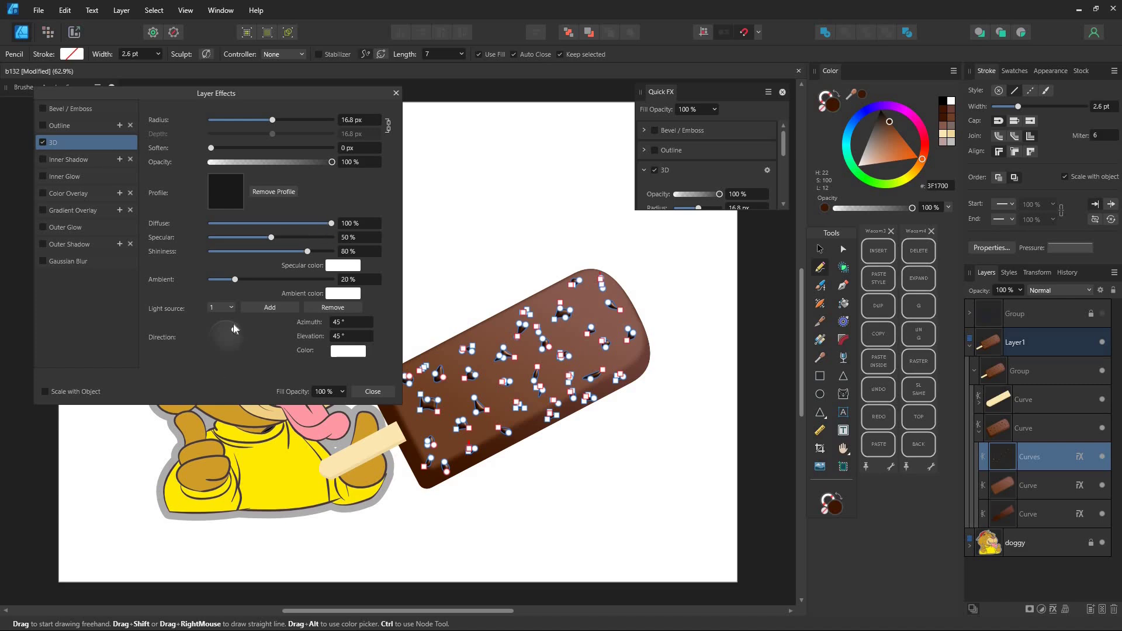
{"action": "left_click_drag", "start_coordinate": [233, 325], "coordinate": [238, 336]}
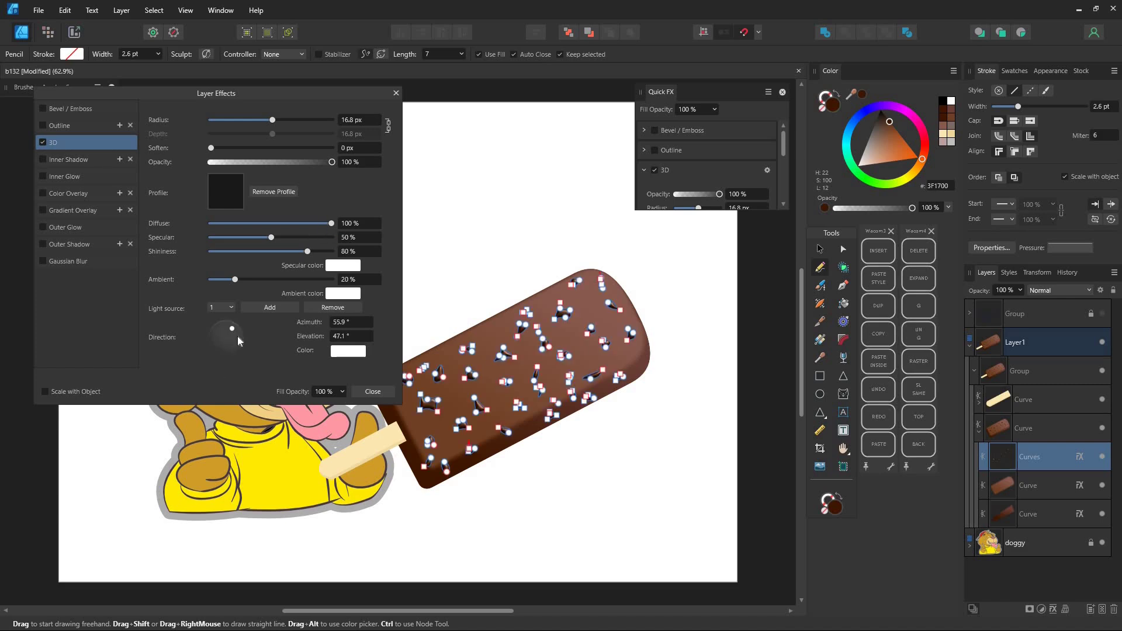
{"action": "left_click", "coordinate": [397, 93]}
Step: Fill the chips with 80513F sampled from the popsicle's front face, and deselect them
{"action": "left_click_drag", "start_coordinate": [851, 95], "coordinate": [512, 335]}
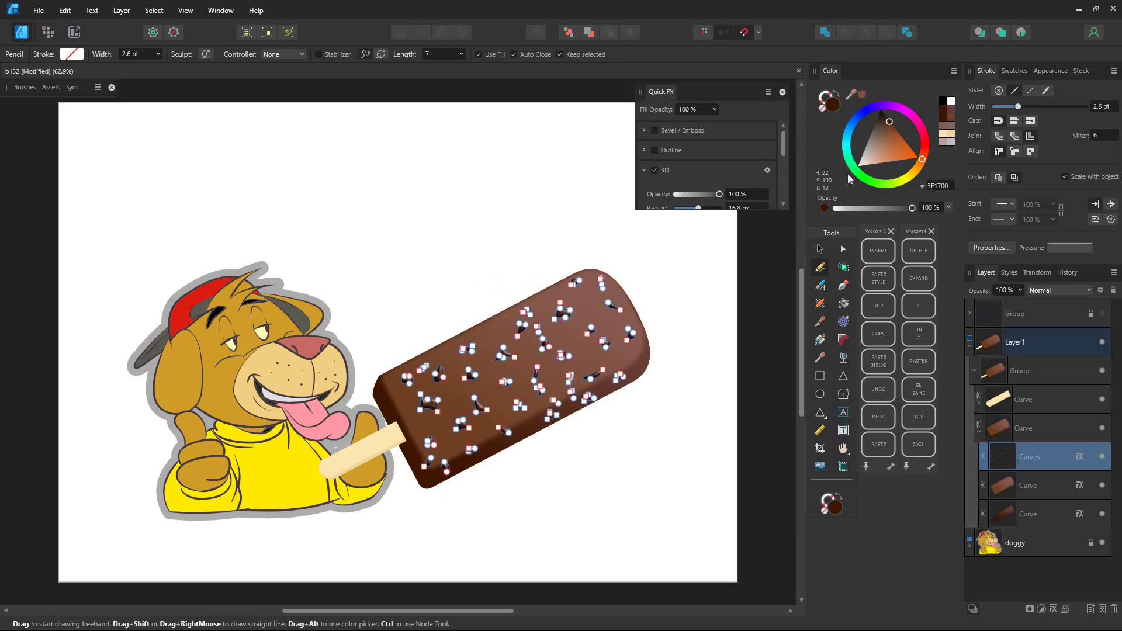
{"action": "left_click", "coordinate": [862, 94]}
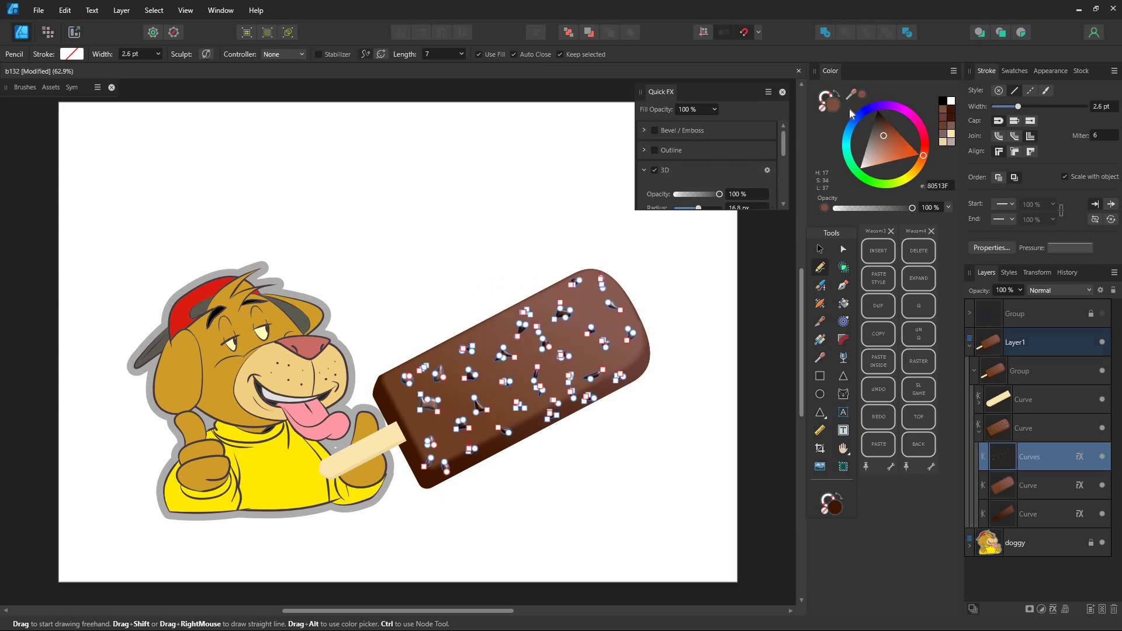
{"action": "key", "text": "v"}
{"action": "left_click", "coordinate": [693, 278]}
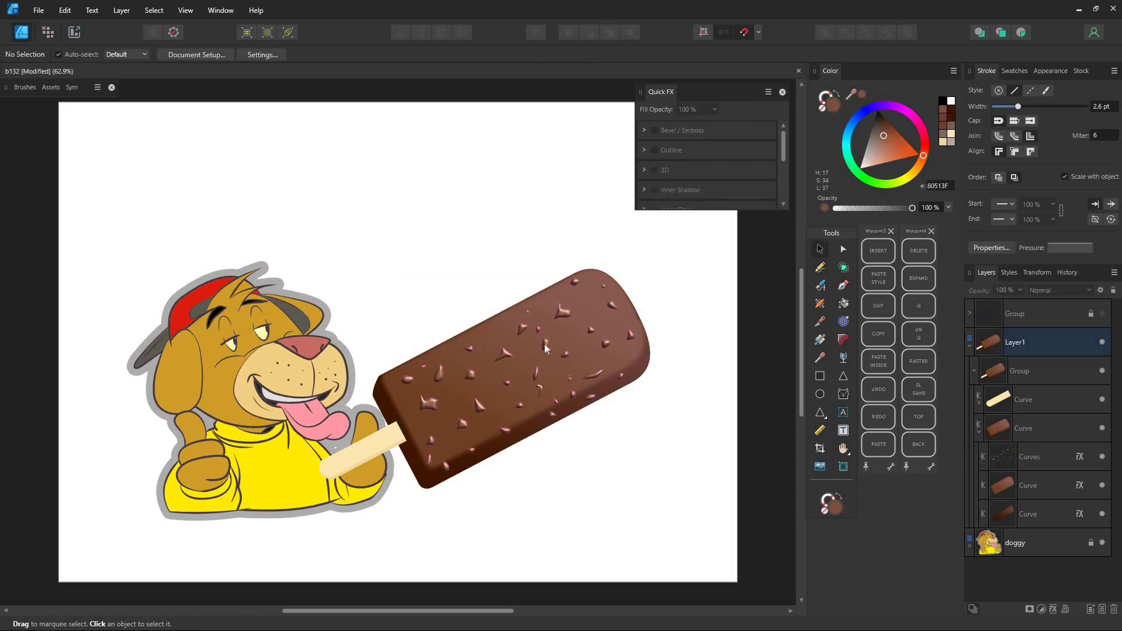
Step: Apply a Gaussian Blur of 11 px to the chips
{"action": "left_click", "coordinate": [545, 349]}
{"action": "double_click", "coordinate": [545, 349]}
{"action": "scroll", "coordinate": [783, 166], "scroll_direction": "down", "scroll_amount": 1}
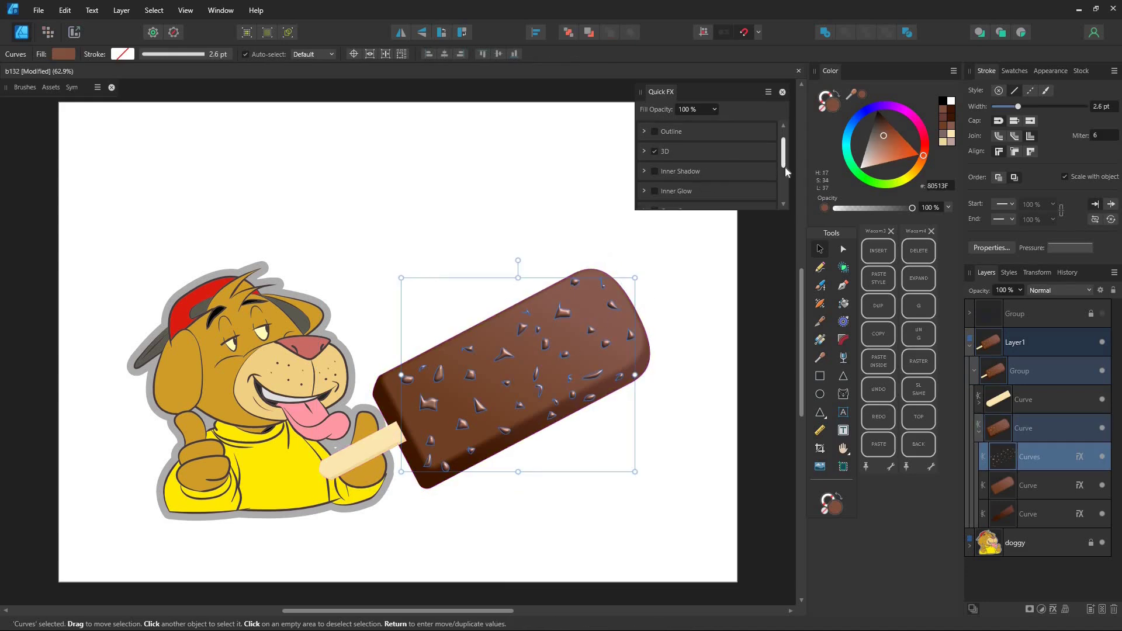
{"action": "scroll", "coordinate": [783, 169], "scroll_direction": "down", "scroll_amount": 3}
{"action": "left_click_drag", "start_coordinate": [672, 186], "coordinate": [695, 191]}
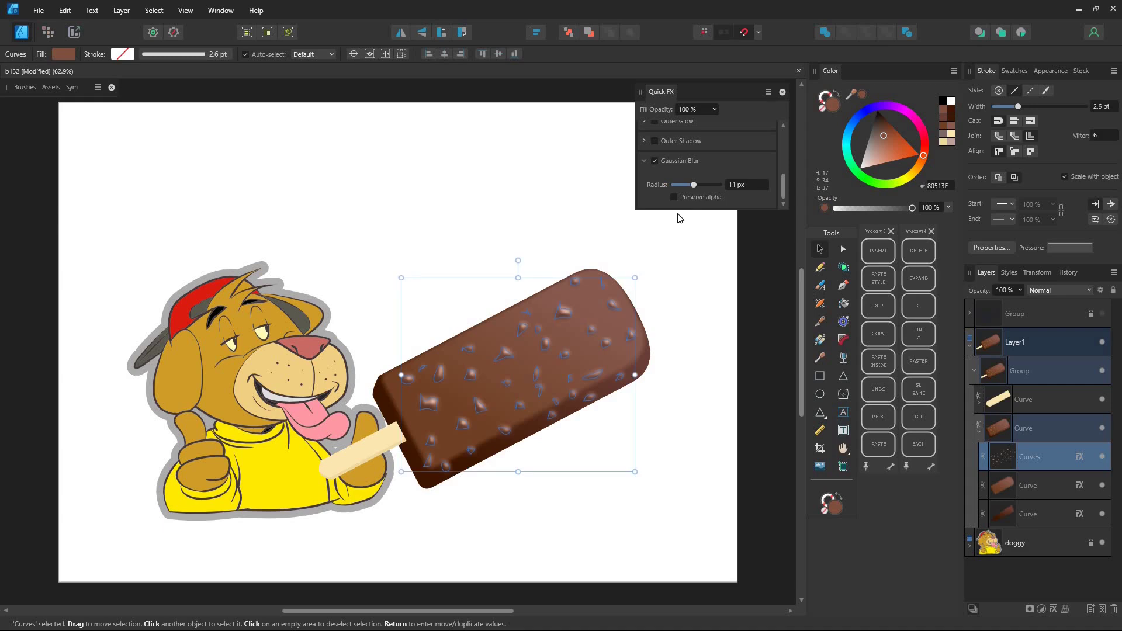
Step: Add a Multiply outer shadow to the chips with a 17.6 px offset and a 276° angle, and adjust its opacity
{"action": "scroll", "coordinate": [783, 163], "scroll_direction": "up", "scroll_amount": 4}
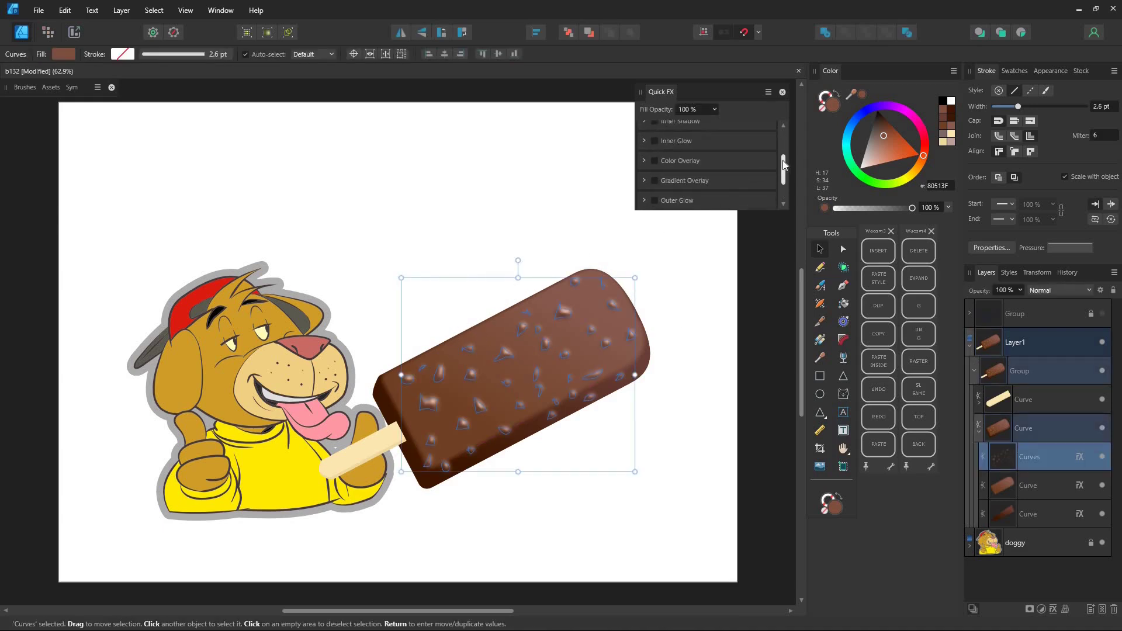
{"action": "scroll", "coordinate": [783, 163], "scroll_direction": "down", "scroll_amount": 2}
{"action": "left_click", "coordinate": [767, 183]}
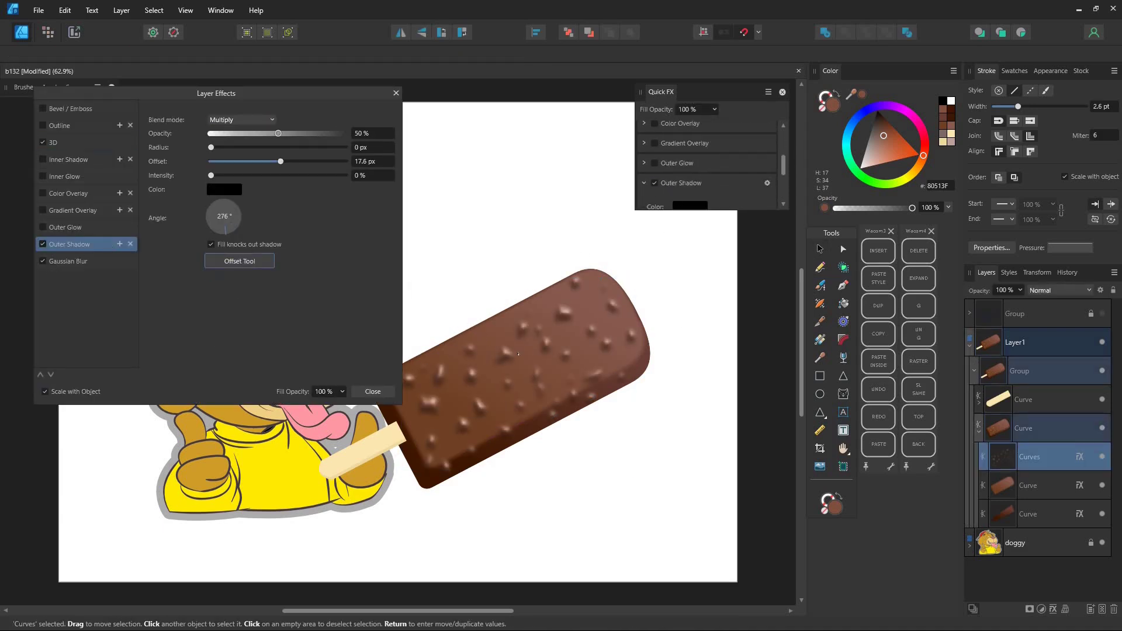
{"action": "left_click_drag", "start_coordinate": [517, 354], "coordinate": [518, 354]}
{"action": "mouse_move", "coordinate": [280, 133]}
{"action": "left_mouse_down"}
{"action": "mouse_move", "coordinate": [307, 142]}
{"action": "mouse_move", "coordinate": [272, 121]}
{"action": "left_mouse_up"}
{"action": "left_click", "coordinate": [397, 93]}
{"action": "left_click", "coordinate": [1080, 457]}
{"action": "left_click", "coordinate": [396, 93]}
{"action": "left_click", "coordinate": [515, 292]}
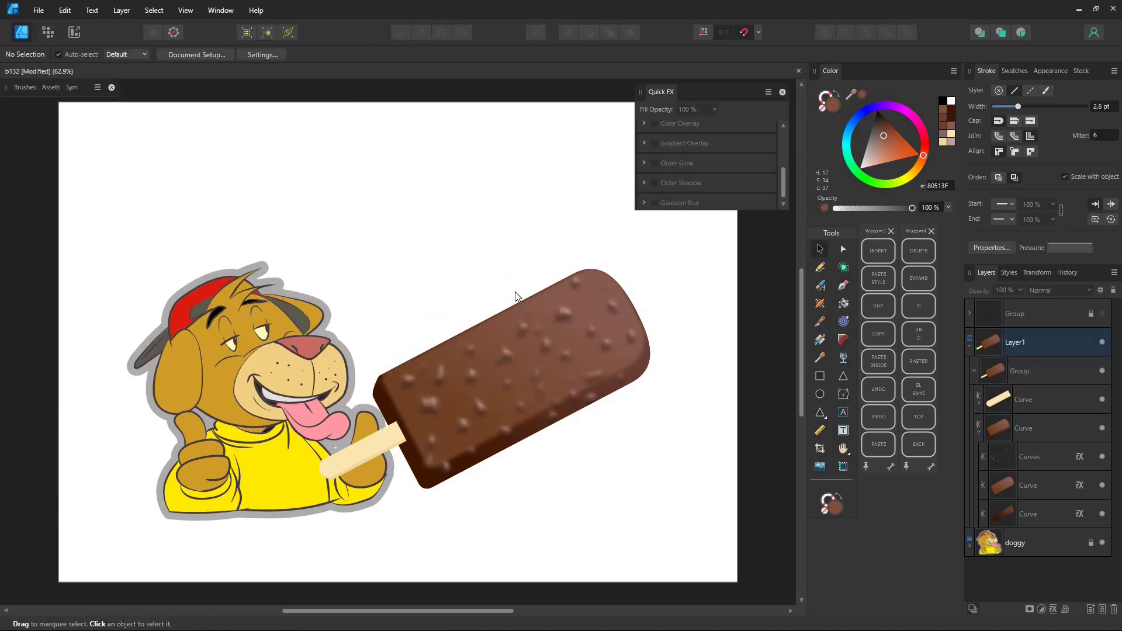
Step: Draw small pencil bumps along the popsicle's upper, rounded and lower edges so its outline looks lumpy
{"action": "left_click", "coordinate": [1022, 432]}
{"action": "scroll", "coordinate": [520, 356], "scroll_direction": "up", "scroll_amount": 5}
{"action": "left_click", "coordinate": [1030, 514]}
{"action": "left_click", "coordinate": [1024, 430]}
{"action": "left_click", "coordinate": [820, 267]}
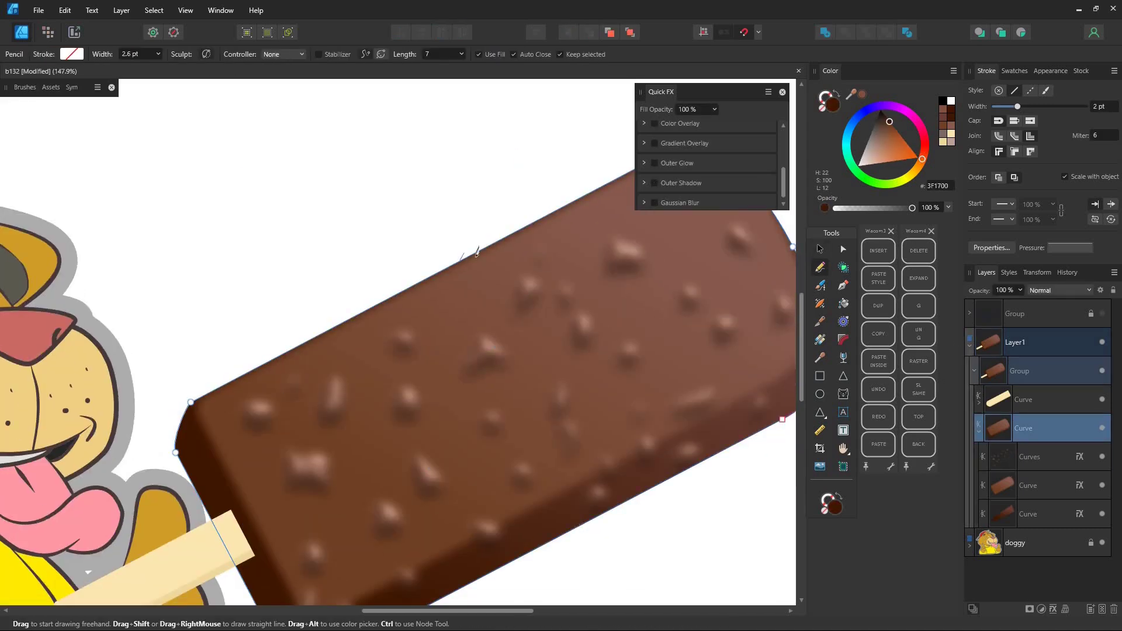
{"action": "left_click_drag", "start_coordinate": [477, 253], "coordinate": [354, 317]}
{"action": "key", "text": "ctrl+z"}
{"action": "left_click", "coordinate": [318, 332], "text": "ctrl"}
{"action": "left_click_drag", "start_coordinate": [254, 370], "coordinate": [415, 280]}
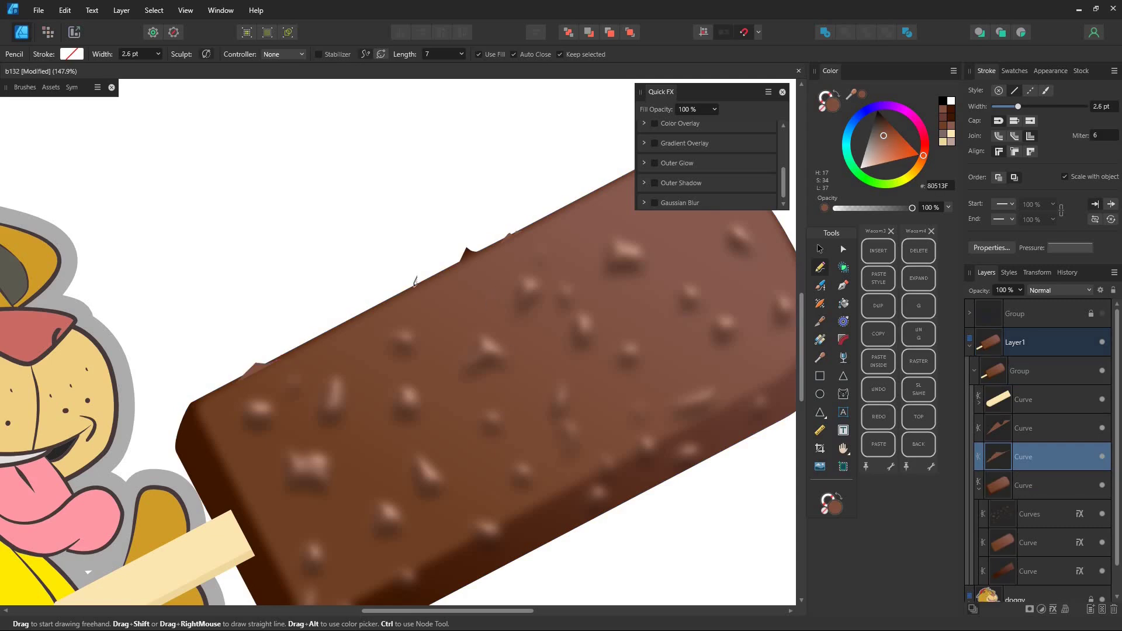
{"action": "left_click", "coordinate": [388, 226], "text": "ctrl"}
{"action": "mouse_move", "coordinate": [465, 248]}
{"action": "left_mouse_down"}
{"action": "mouse_move", "coordinate": [385, 227]}
{"action": "mouse_move", "coordinate": [337, 243]}
{"action": "left_mouse_up"}
{"action": "left_click_drag", "start_coordinate": [433, 202], "coordinate": [463, 186]}
{"action": "left_click_drag", "start_coordinate": [576, 456], "coordinate": [595, 443]}
{"action": "left_click_drag", "start_coordinate": [522, 484], "coordinate": [487, 501]}
{"action": "mouse_move", "coordinate": [404, 550]}
{"action": "left_mouse_down"}
{"action": "mouse_move", "coordinate": [403, 423]}
{"action": "mouse_move", "coordinate": [265, 492]}
{"action": "left_mouse_up"}
{"action": "left_click_drag", "start_coordinate": [613, 116], "coordinate": [504, 207]}
{"action": "left_click_drag", "start_coordinate": [535, 171], "coordinate": [545, 189]}
Step: Merge the remaining edge bumps with the outer popsicle shape using Add
{"action": "scroll", "coordinate": [550, 203], "scroll_direction": "down", "scroll_amount": 4}
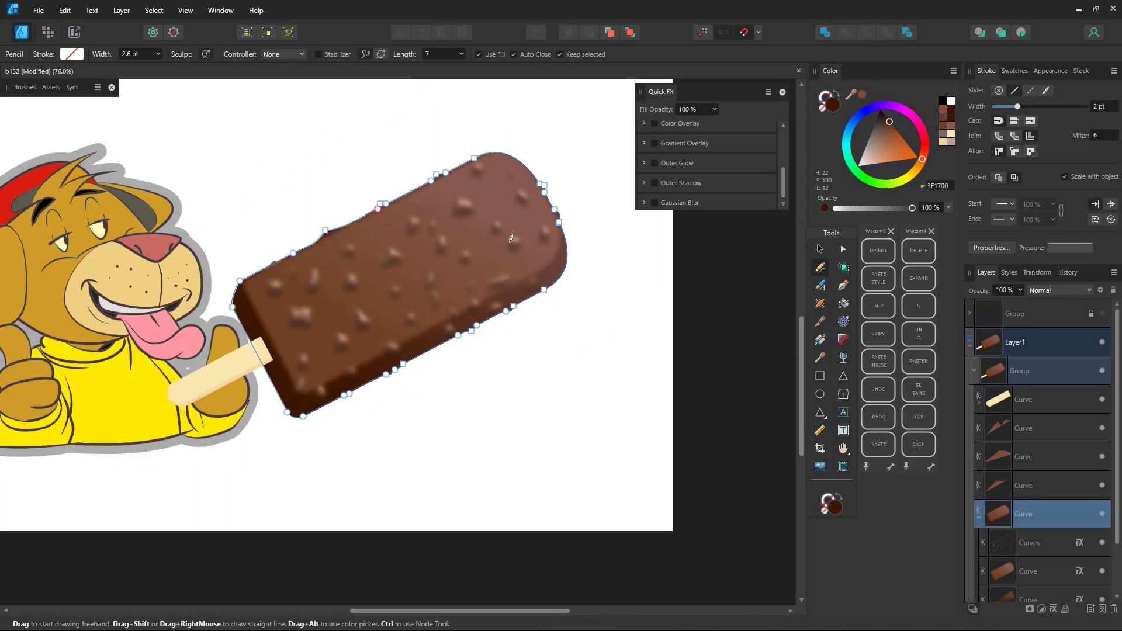
{"action": "left_click", "coordinate": [1039, 429], "text": "shift"}
{"action": "left_click", "coordinate": [825, 33]}
Step: Draw more 80513F chips inside the popsicle shape, placed along its upper edge, rounded end and lower side
{"action": "left_click", "coordinate": [978, 431]}
{"action": "left_click", "coordinate": [1042, 464]}
{"action": "left_click_drag", "start_coordinate": [269, 267], "coordinate": [280, 254]}
{"action": "left_click_drag", "start_coordinate": [344, 226], "coordinate": [395, 203]}
{"action": "left_click_drag", "start_coordinate": [436, 179], "coordinate": [449, 174]}
{"action": "left_click_drag", "start_coordinate": [503, 159], "coordinate": [507, 164]}
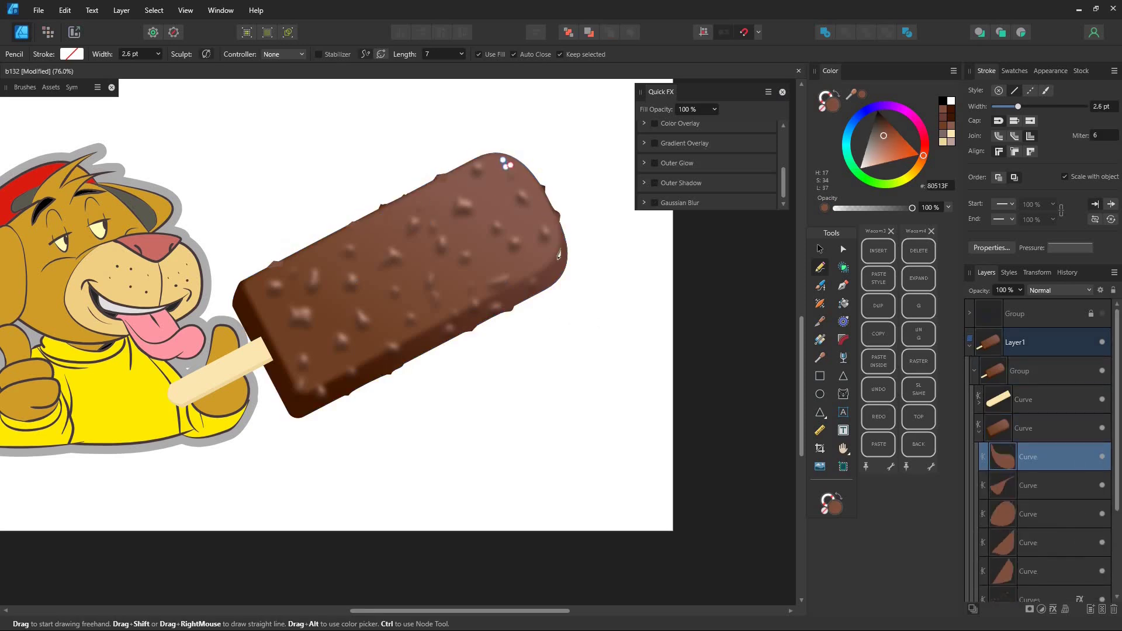
{"action": "left_click_drag", "start_coordinate": [557, 251], "coordinate": [554, 264]}
{"action": "left_click_drag", "start_coordinate": [467, 324], "coordinate": [486, 329]}
Step: Merge the new edge chips into one shape carrying the same kind of effects as the first chips
{"action": "scroll", "coordinate": [1059, 516], "scroll_direction": "down", "scroll_amount": 3}
{"action": "left_click", "coordinate": [1060, 516], "text": "shift"}
{"action": "left_click", "coordinate": [825, 33]}
Step: Draw a dark brown 452A1F shadow shape inside the stick where it meets the chocolate
{"action": "left_click", "coordinate": [251, 354]}
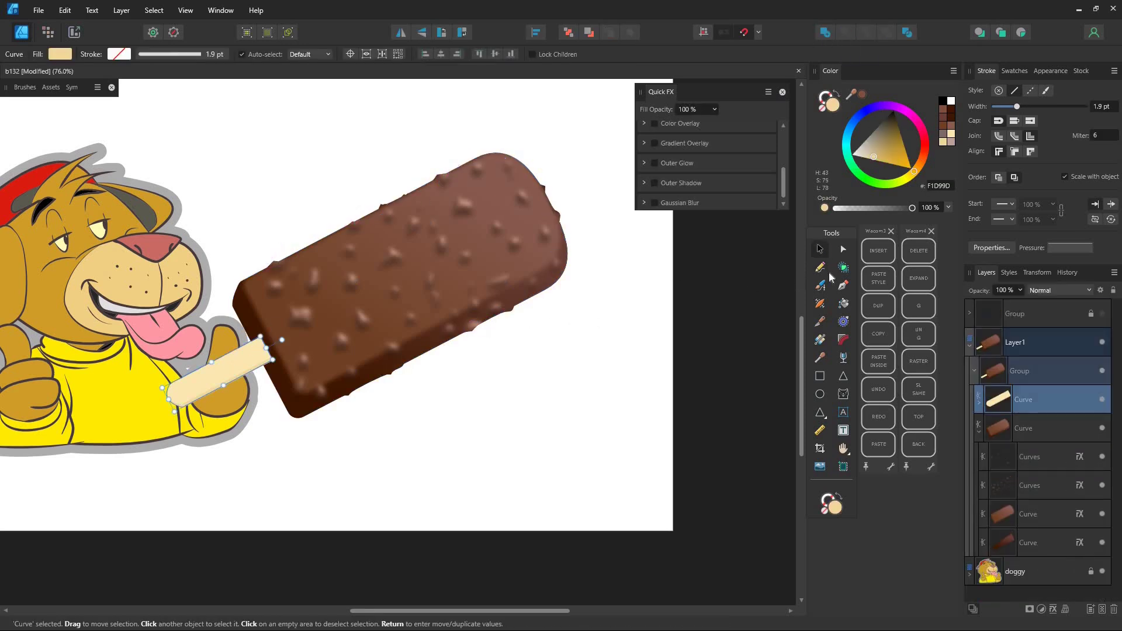
{"action": "left_click", "coordinate": [820, 268]}
{"action": "left_click", "coordinate": [878, 251]}
{"action": "mouse_move", "coordinate": [218, 337]}
{"action": "left_mouse_down"}
{"action": "mouse_move", "coordinate": [268, 311]}
{"action": "mouse_move", "coordinate": [227, 346]}
{"action": "left_mouse_up"}
{"action": "left_click_drag", "start_coordinate": [884, 136], "coordinate": [881, 124]}
Step: Fade the stick's shadow toward the hand with a linear transparency, and deselect it
{"action": "left_click", "coordinate": [843, 358]}
{"action": "left_click_drag", "start_coordinate": [255, 351], "coordinate": [239, 360]}
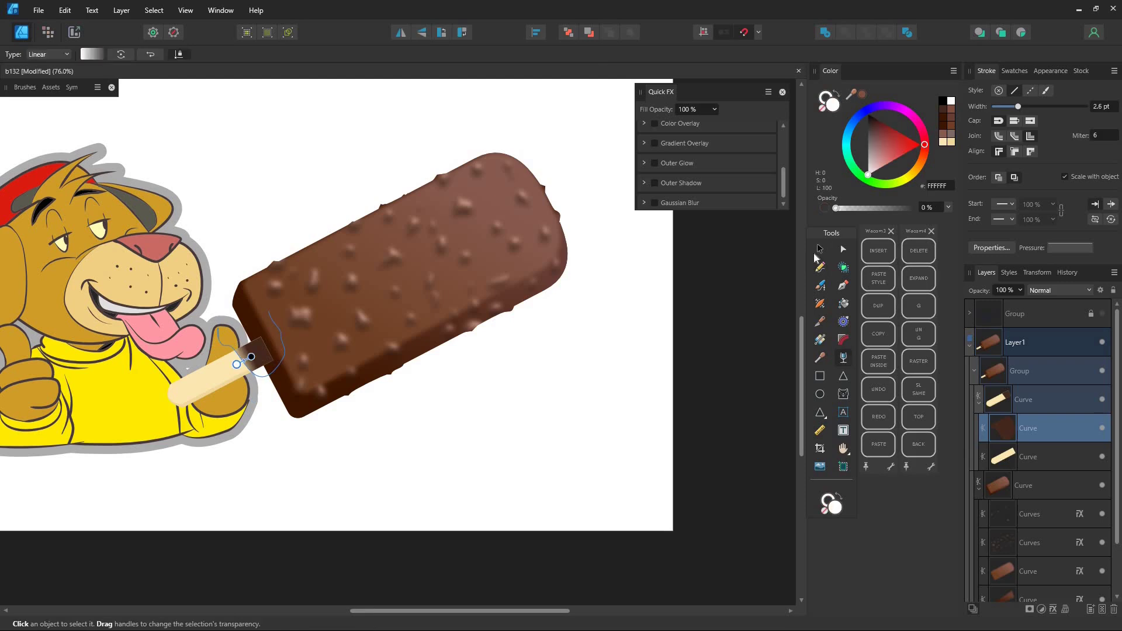
{"action": "left_click", "coordinate": [820, 250]}
{"action": "left_click", "coordinate": [230, 447]}
{"action": "left_click", "coordinate": [442, 106]}
{"action": "left_click", "coordinate": [820, 268]}
{"action": "left_click", "coordinate": [969, 346]}
{"action": "left_click", "coordinate": [1082, 349]}
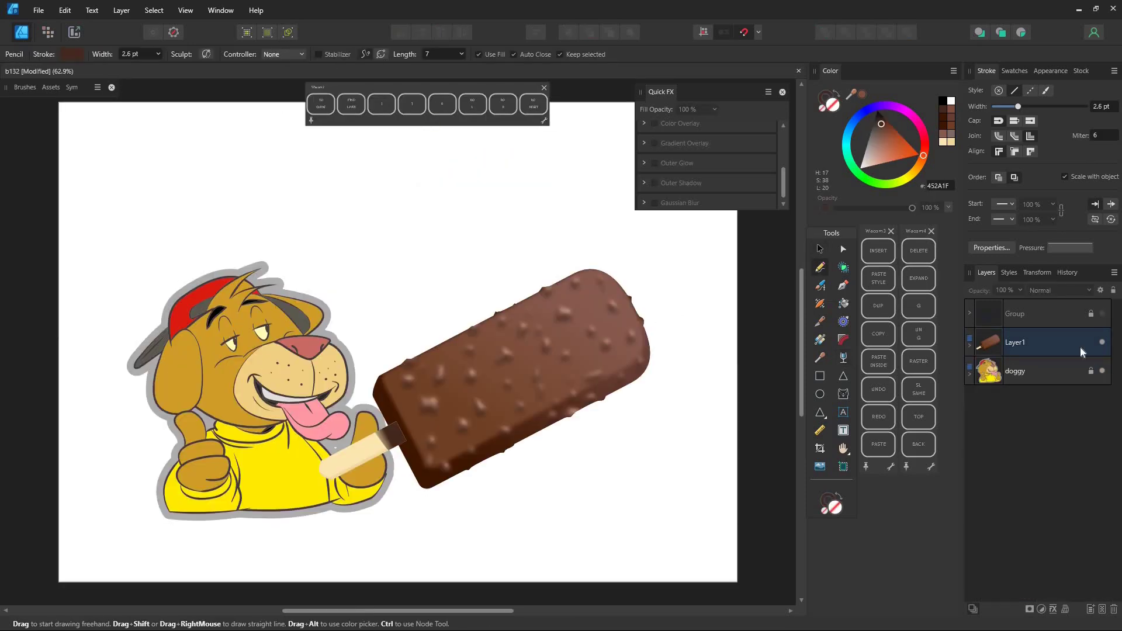
Step: Increase the 3D effect radius on the popsicle's chips and darken their fill to 522717
{"action": "left_click", "coordinate": [819, 250]}
{"action": "left_click", "coordinate": [969, 346]}
{"action": "scroll", "coordinate": [1102, 481], "scroll_direction": "down", "scroll_amount": 3}
{"action": "left_click", "coordinate": [1079, 485]}
{"action": "left_click_drag", "start_coordinate": [240, 120], "coordinate": [265, 120]}
{"action": "left_click", "coordinate": [68, 261]}
{"action": "left_click_drag", "start_coordinate": [366, 93], "coordinate": [360, 157]}
{"action": "left_click", "coordinate": [386, 159]}
{"action": "left_click_drag", "start_coordinate": [884, 136], "coordinate": [885, 126]}
{"action": "left_click", "coordinate": [692, 339]}
Step: Show the sketch and draw a finger over the stick, filled with D19E28 sampled from the dog's hand
{"action": "scroll", "coordinate": [1040, 398], "scroll_direction": "up", "scroll_amount": 3}
{"action": "left_click", "coordinate": [969, 345]}
{"action": "left_click", "coordinate": [1102, 314]}
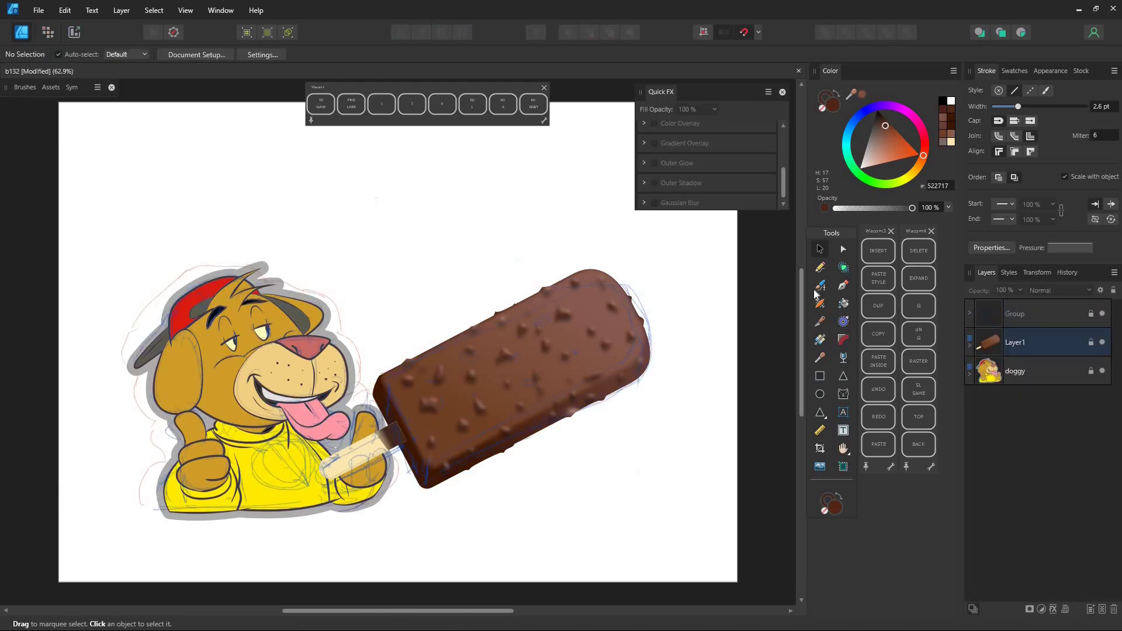
{"action": "left_click", "coordinate": [820, 267]}
{"action": "left_click", "coordinate": [1016, 342]}
{"action": "mouse_move", "coordinate": [355, 454]}
{"action": "left_mouse_down"}
{"action": "mouse_move", "coordinate": [360, 488]}
{"action": "mouse_move", "coordinate": [369, 456]}
{"action": "left_mouse_up"}
{"action": "mouse_move", "coordinate": [851, 94]}
{"action": "left_mouse_down"}
{"action": "mouse_move", "coordinate": [369, 377]}
{"action": "mouse_move", "coordinate": [377, 466]}
{"action": "left_mouse_up"}
{"action": "left_click", "coordinate": [862, 94]}
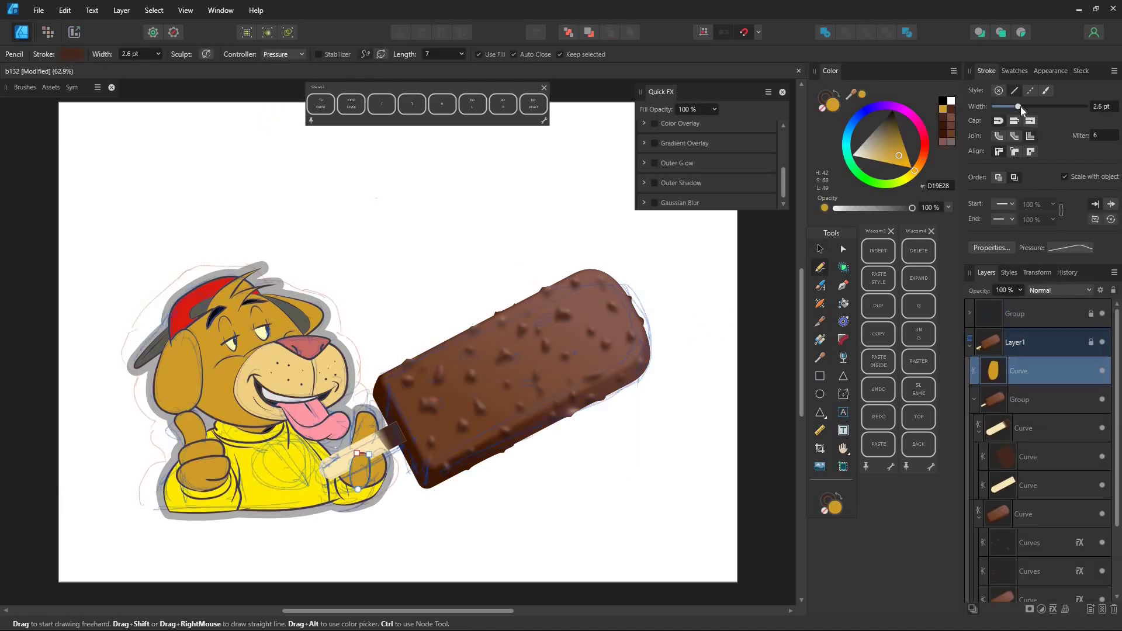
Step: Set the finger's outline width to 5.1 pt and add a matching second finger beside it
{"action": "left_click_drag", "start_coordinate": [1018, 106], "coordinate": [1023, 106]}
{"action": "scroll", "coordinate": [399, 455], "scroll_direction": "up", "scroll_amount": 3}
{"action": "left_click", "coordinate": [820, 250]}
{"action": "mouse_move", "coordinate": [327, 449]}
{"action": "left_mouse_down"}
{"action": "mouse_move", "coordinate": [319, 441]}
{"action": "mouse_move", "coordinate": [372, 476]}
{"action": "left_mouse_up"}
{"action": "left_click", "coordinate": [820, 267]}
{"action": "left_click", "coordinate": [820, 250]}
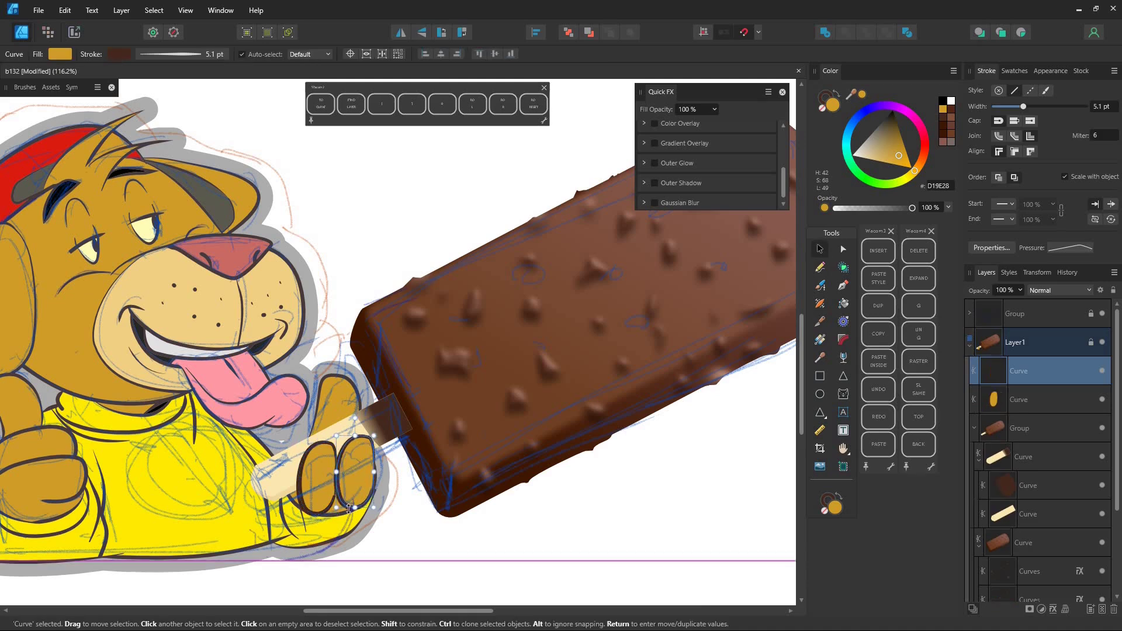
Step: Unlock the popsicle layer and expand the outlines of both fingers into filled shapes
{"action": "left_click", "coordinate": [1090, 342]}
{"action": "left_click", "coordinate": [357, 466]}
{"action": "left_click", "coordinate": [319, 474]}
{"action": "left_click", "coordinate": [357, 467]}
{"action": "left_click", "coordinate": [318, 474], "text": "shift"}
{"action": "left_click", "coordinate": [122, 11]}
{"action": "left_click", "coordinate": [155, 368]}
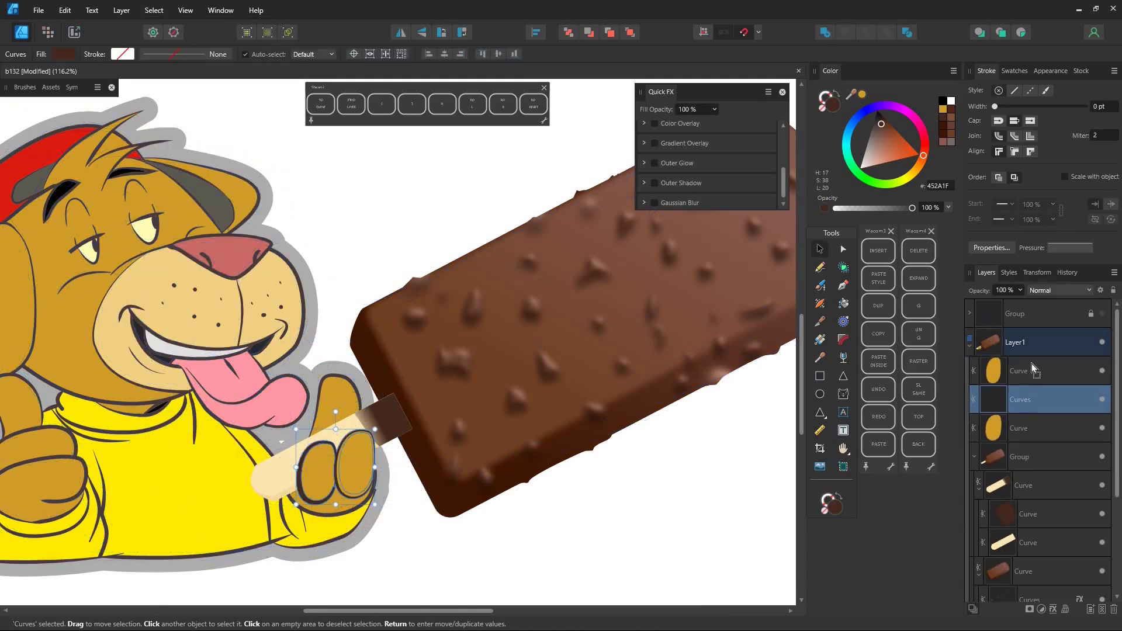
Step: Group the finger shapes and nudge them slightly down over the stick
{"action": "left_click_drag", "start_coordinate": [337, 479], "coordinate": [336, 487]}
{"action": "left_click", "coordinate": [433, 529]}
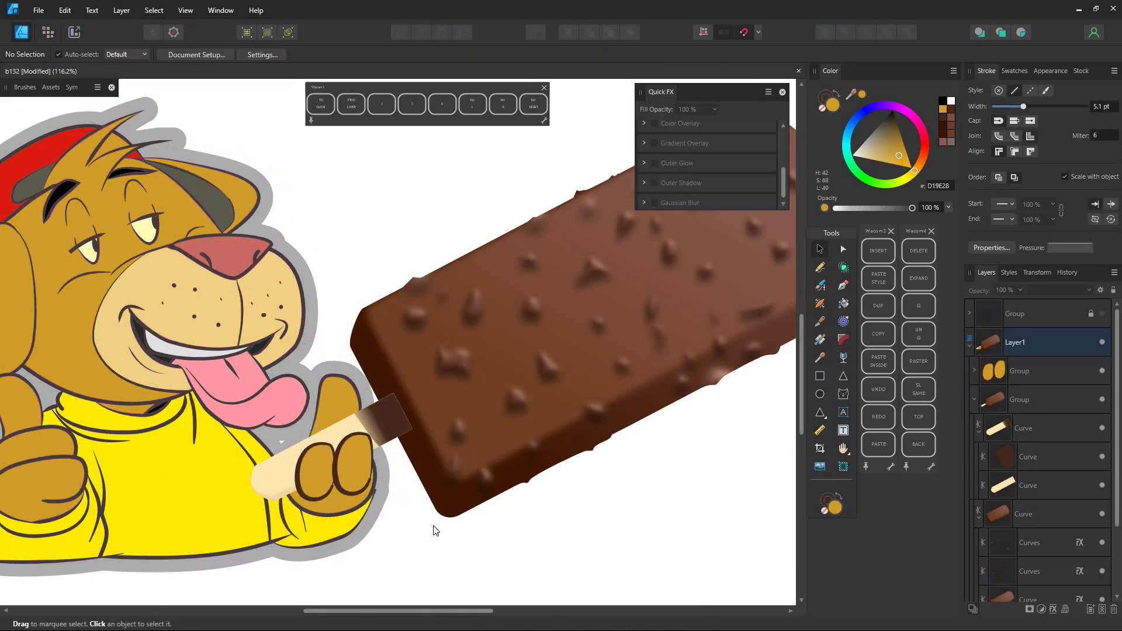
{"action": "left_click", "coordinate": [441, 105]}
Step: Check the Outer Shadow settings in the layer effects of the popsicle's chips
{"action": "left_click_drag", "start_coordinate": [1117, 480], "coordinate": [1117, 548]}
{"action": "left_click", "coordinate": [1080, 486]}
{"action": "left_click", "coordinate": [36, 313]}
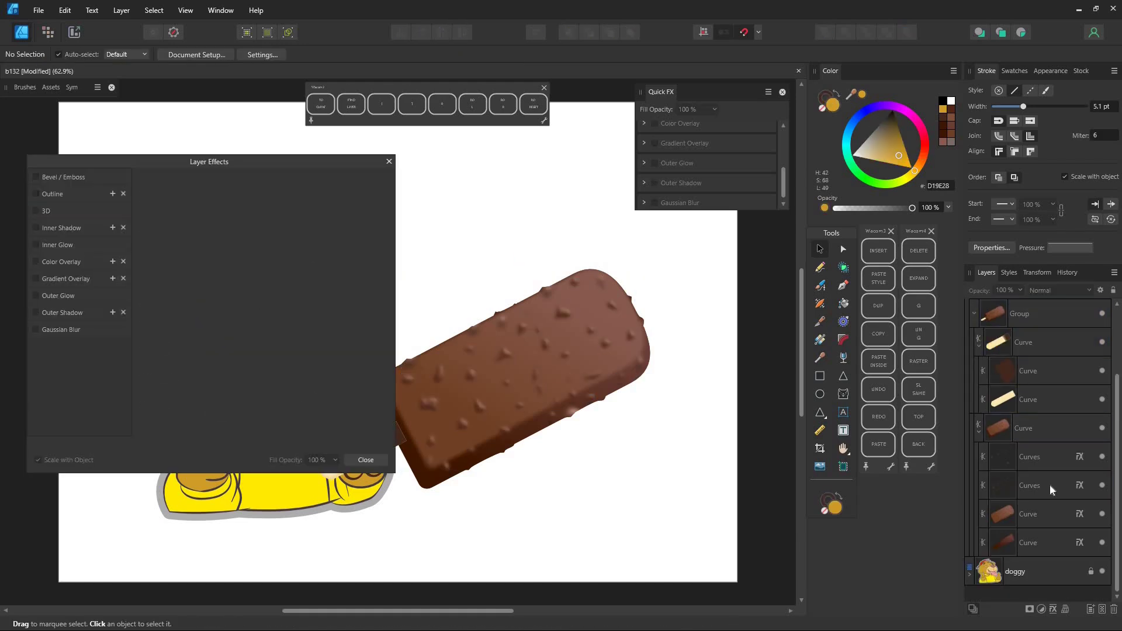
{"action": "left_click", "coordinate": [76, 312]}
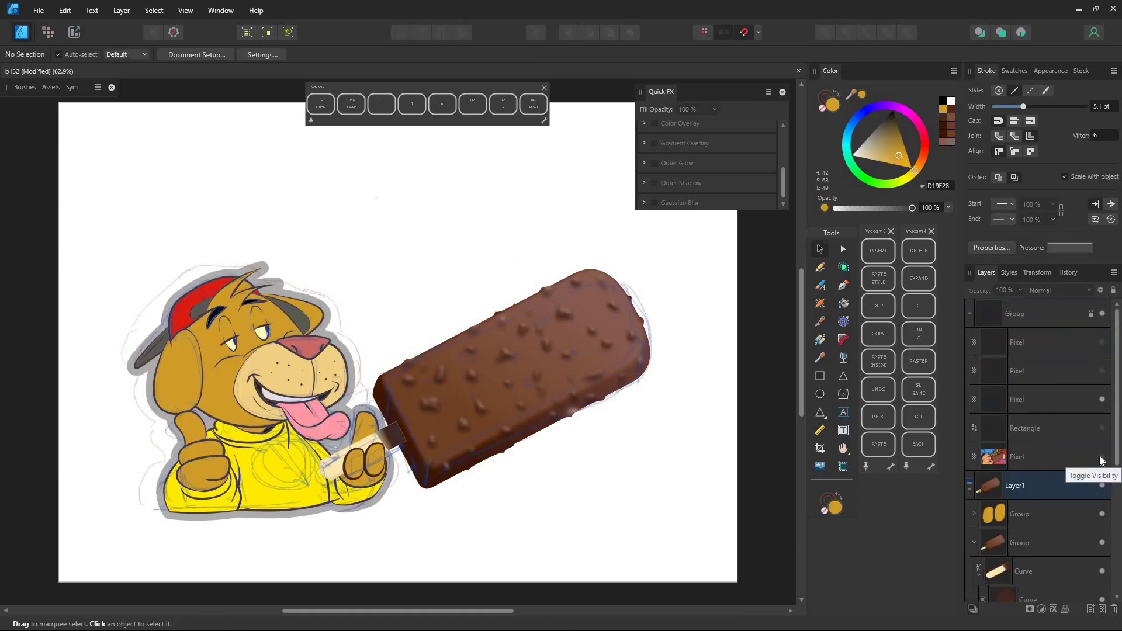
Step: Show the framing rectangle and draw a background rectangle to its size on a new layer beneath the dog
{"action": "left_click", "coordinate": [1102, 429]}
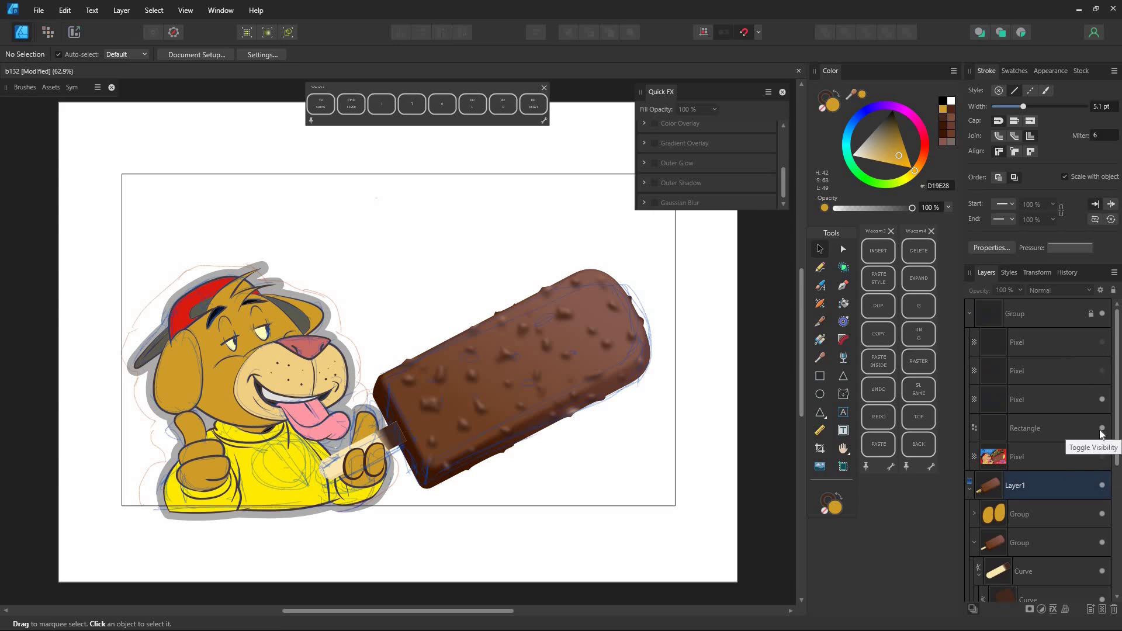
{"action": "left_click", "coordinate": [820, 377]}
{"action": "left_click", "coordinate": [969, 489]}
{"action": "left_click", "coordinate": [1029, 542]}
{"action": "left_click_drag", "start_coordinate": [121, 506], "coordinate": [671, 176]}
Step: Give the background rectangle a red fill without an outline, and hide the framing rectangle
{"action": "left_click", "coordinate": [824, 97]}
{"action": "left_click", "coordinate": [822, 109]}
{"action": "double_click", "coordinate": [661, 92]}
{"action": "left_click", "coordinate": [834, 106]}
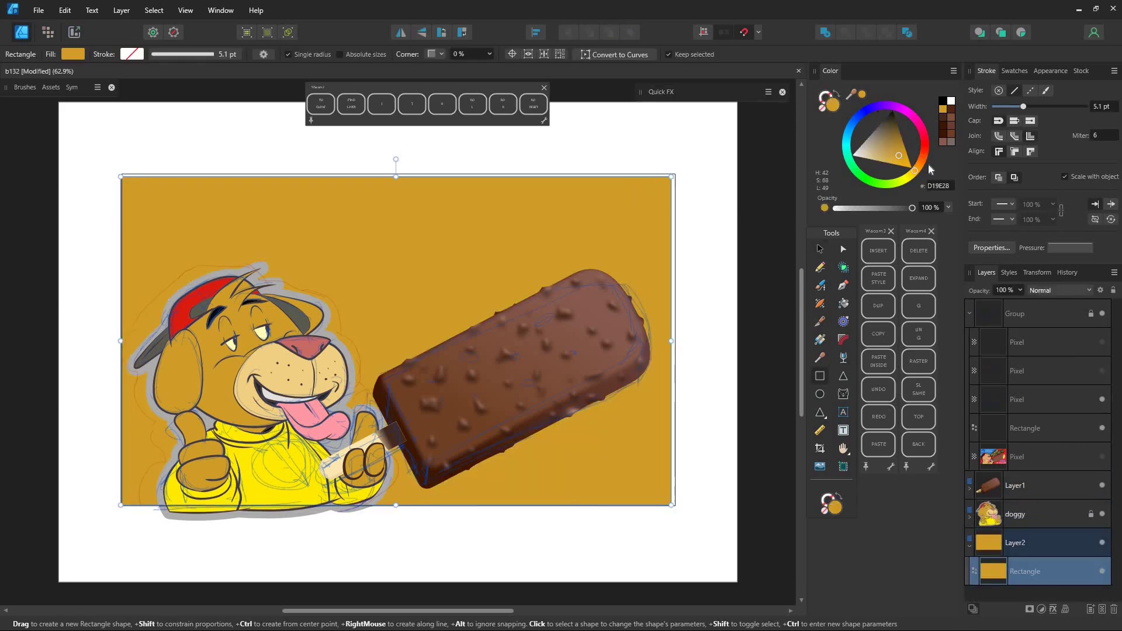
{"action": "mouse_move", "coordinate": [917, 169]}
{"action": "left_mouse_down"}
{"action": "mouse_move", "coordinate": [925, 146]}
{"action": "mouse_move", "coordinate": [848, 147]}
{"action": "left_mouse_up"}
{"action": "left_click", "coordinate": [1102, 429]}
Step: Fill the dog's silhouette border with white FFFFFF
{"action": "left_click", "coordinate": [970, 517]}
{"action": "left_click", "coordinate": [1022, 514]}
{"action": "scroll", "coordinate": [1028, 409], "scroll_direction": "up", "scroll_amount": 3}
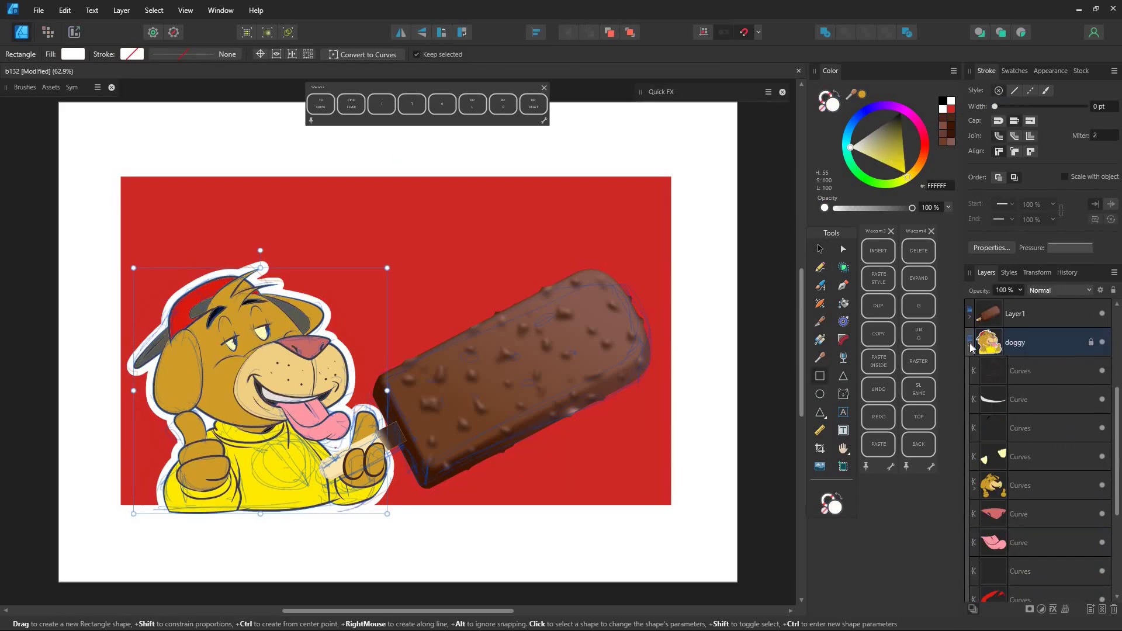